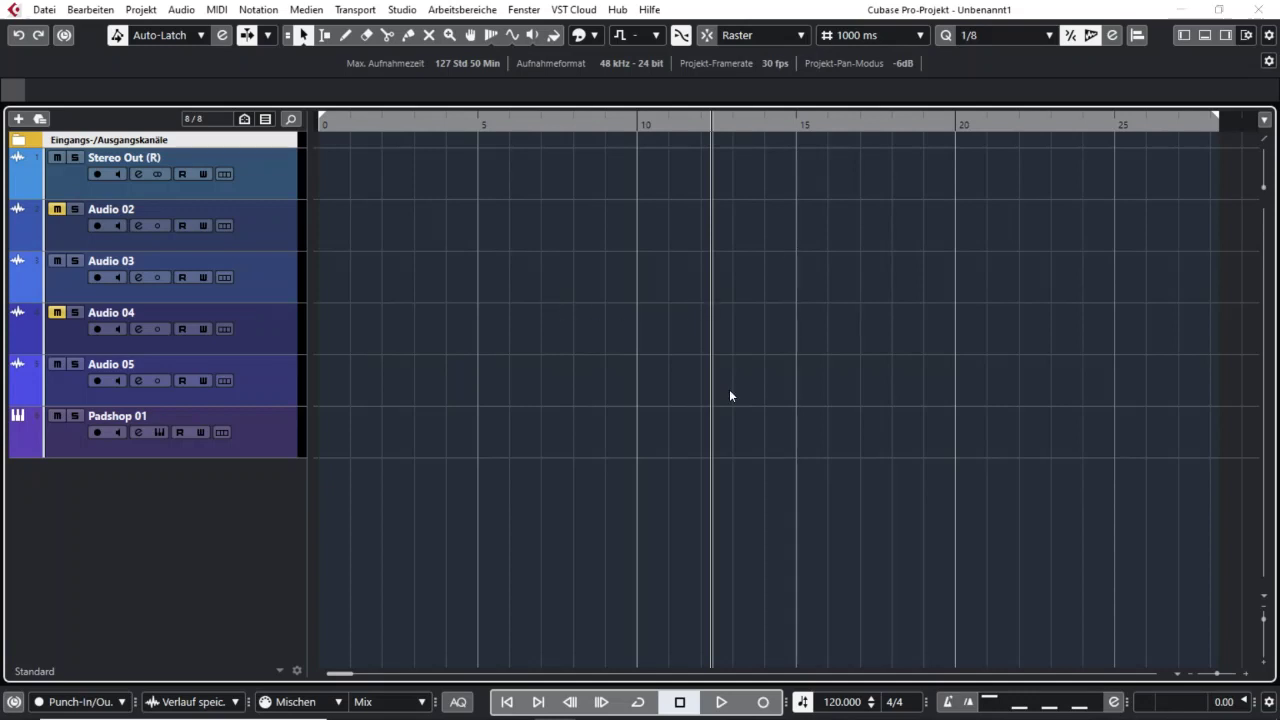
# Open the MixConsole and check the Audio-Performance meter's load readings before closing the meter.
pyautogui.press('F3')
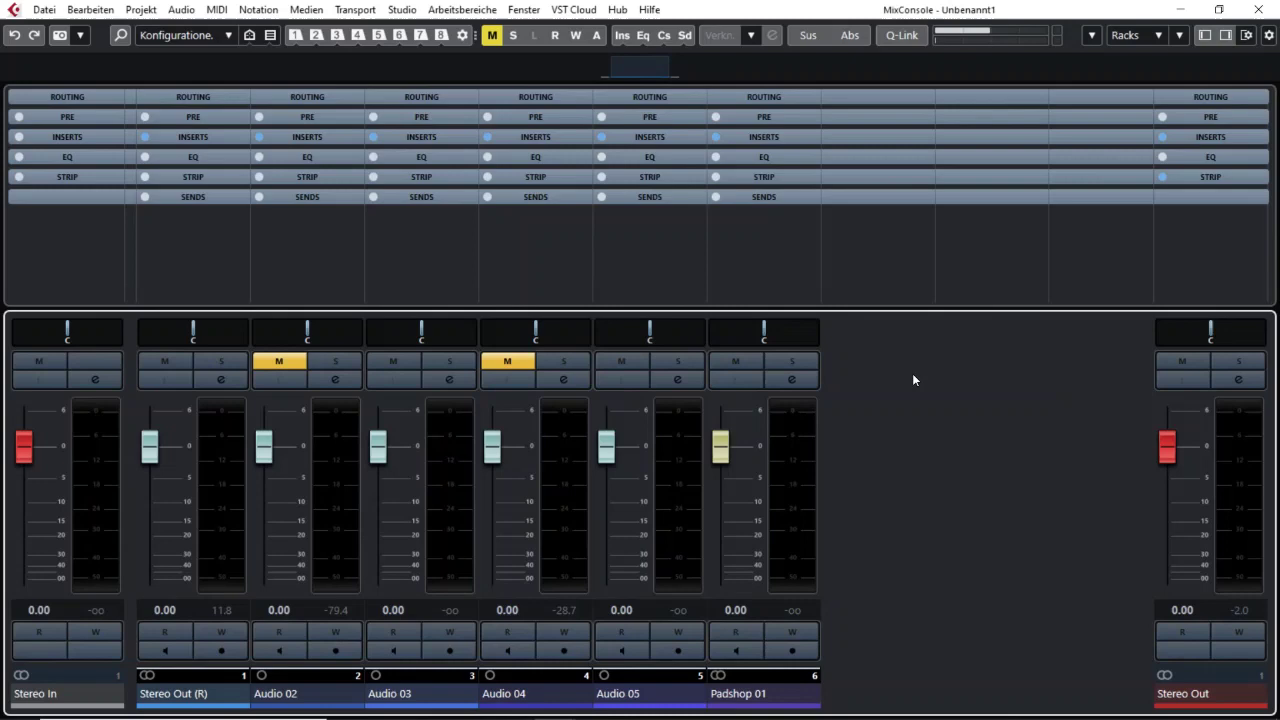
pyautogui.click(1005, 36)
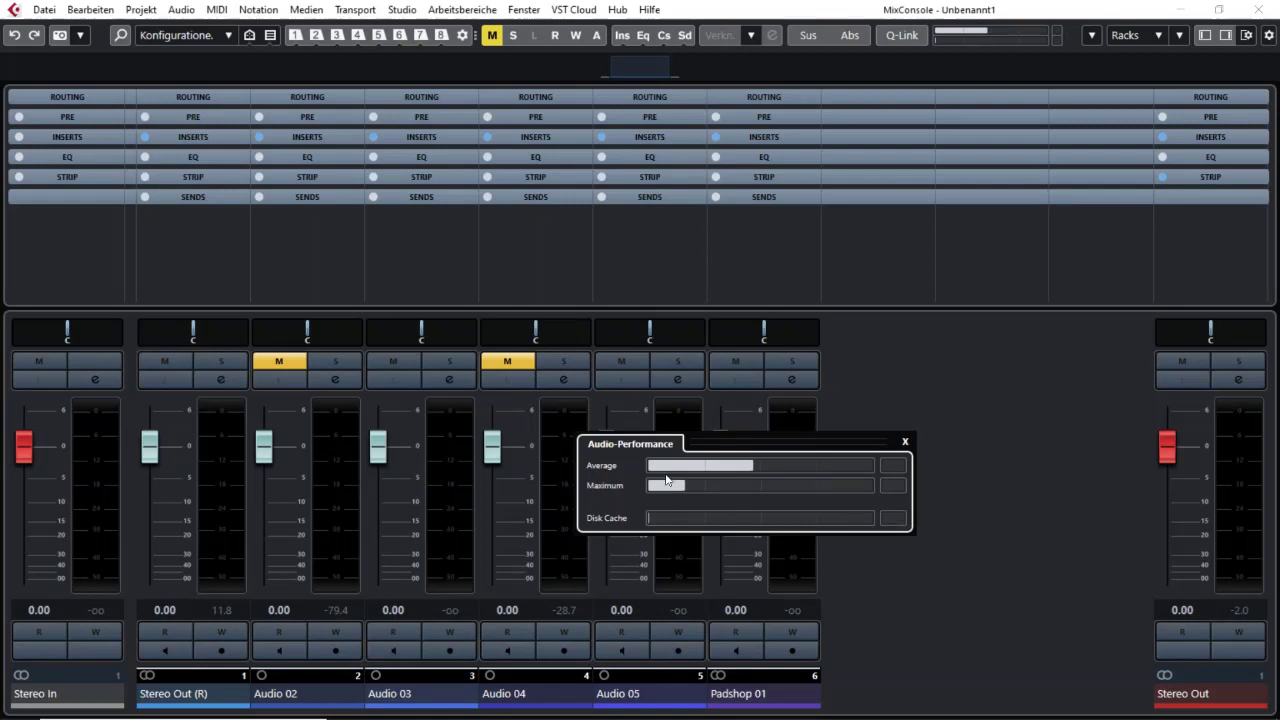
pyautogui.moveTo(645, 446); pyautogui.dragTo(733, 172)
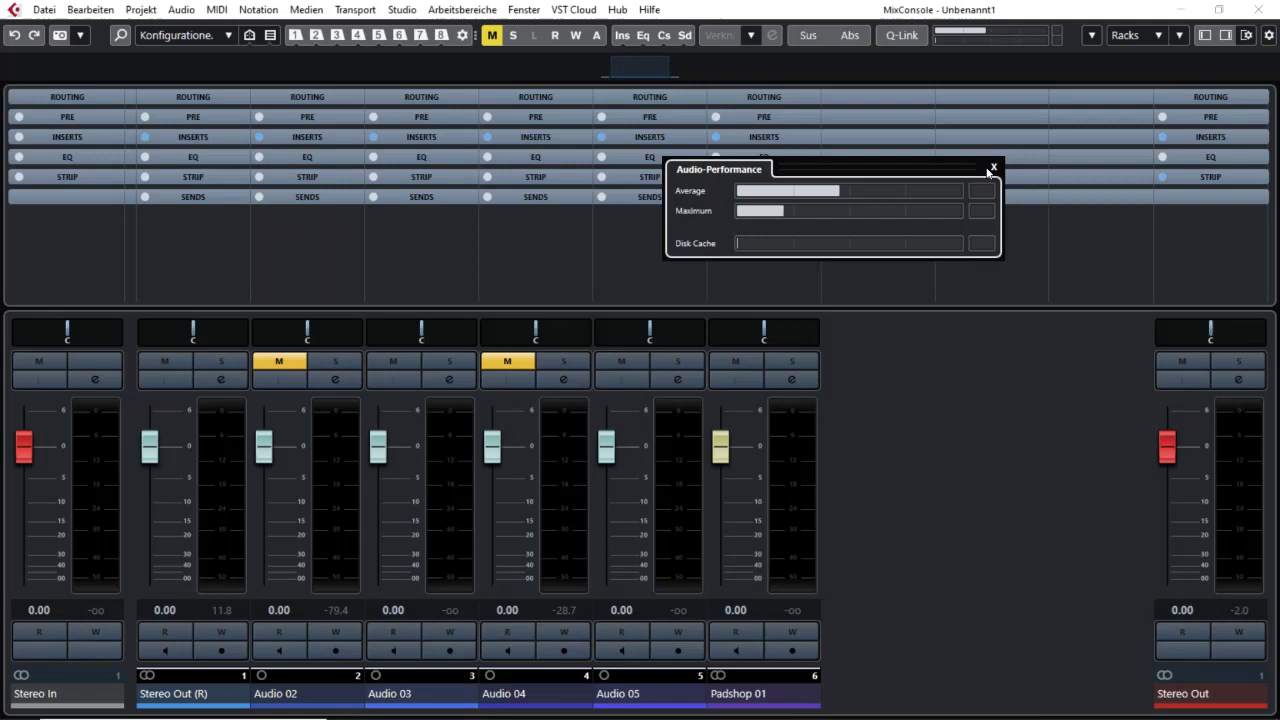
pyautogui.click(993, 167)
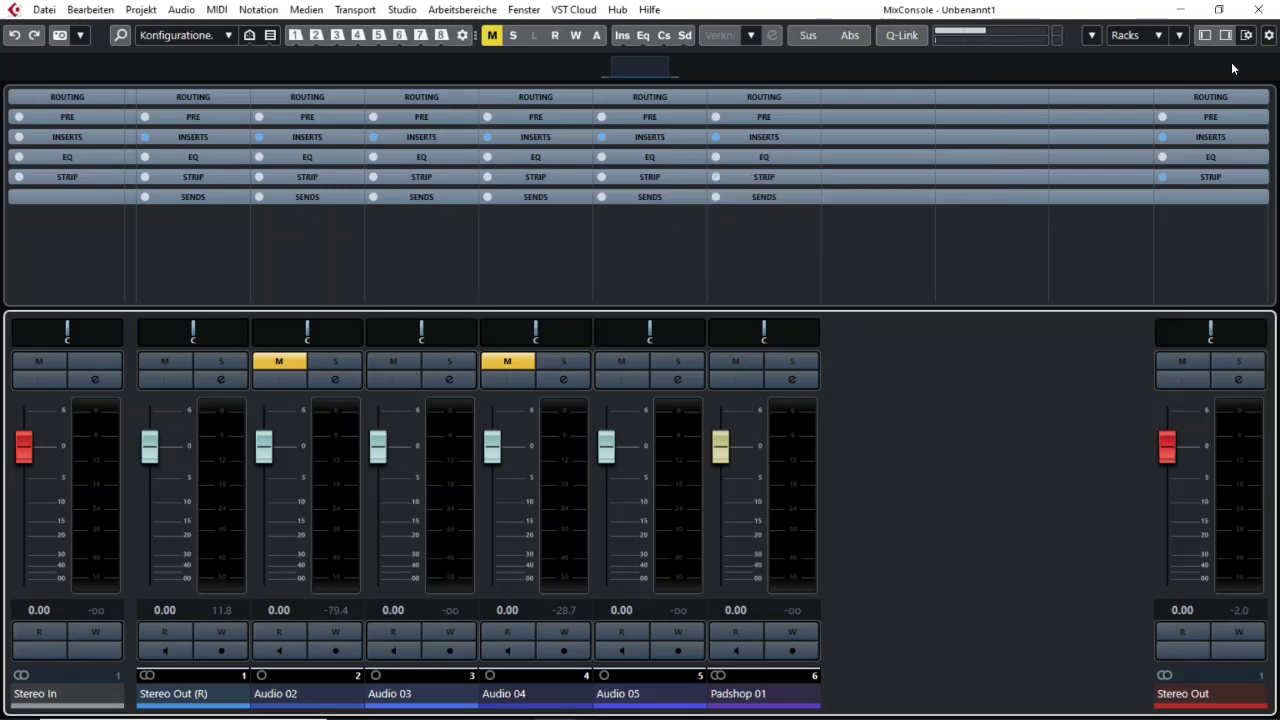
# Enable the Kanallatenz row in the MixConsole window layout to show per-channel latency.
pyautogui.click(1247, 36)
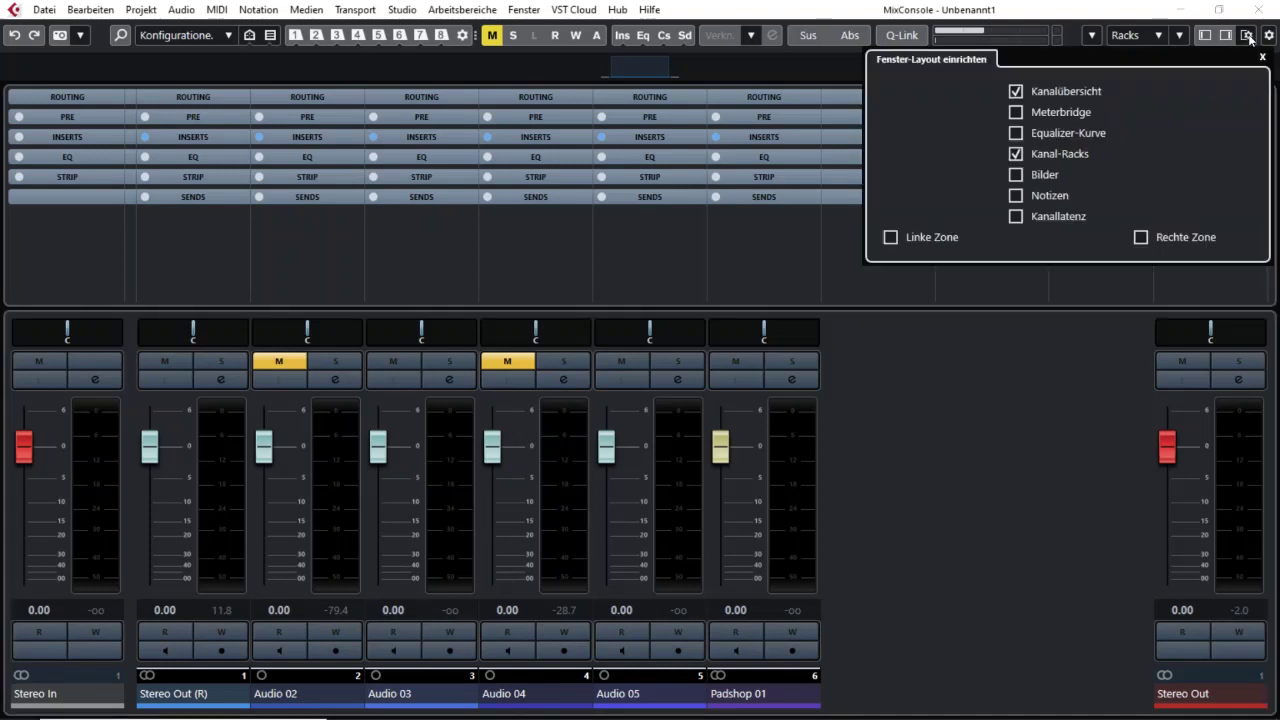
pyautogui.click(1016, 217)
pyautogui.click(1018, 394)
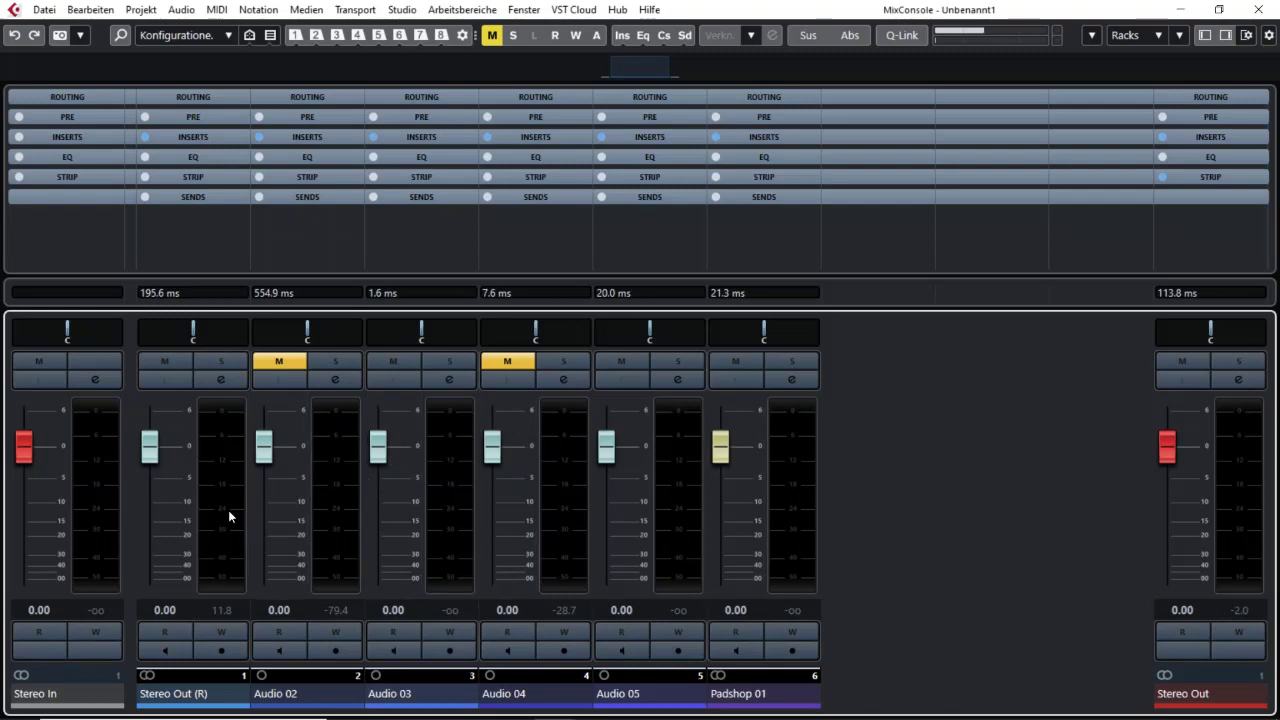
# Show the INSERTS rack, reopen the performance meter beside the mixer, and toggle RX 8 Breath Control off and on.
pyautogui.click(345, 137)
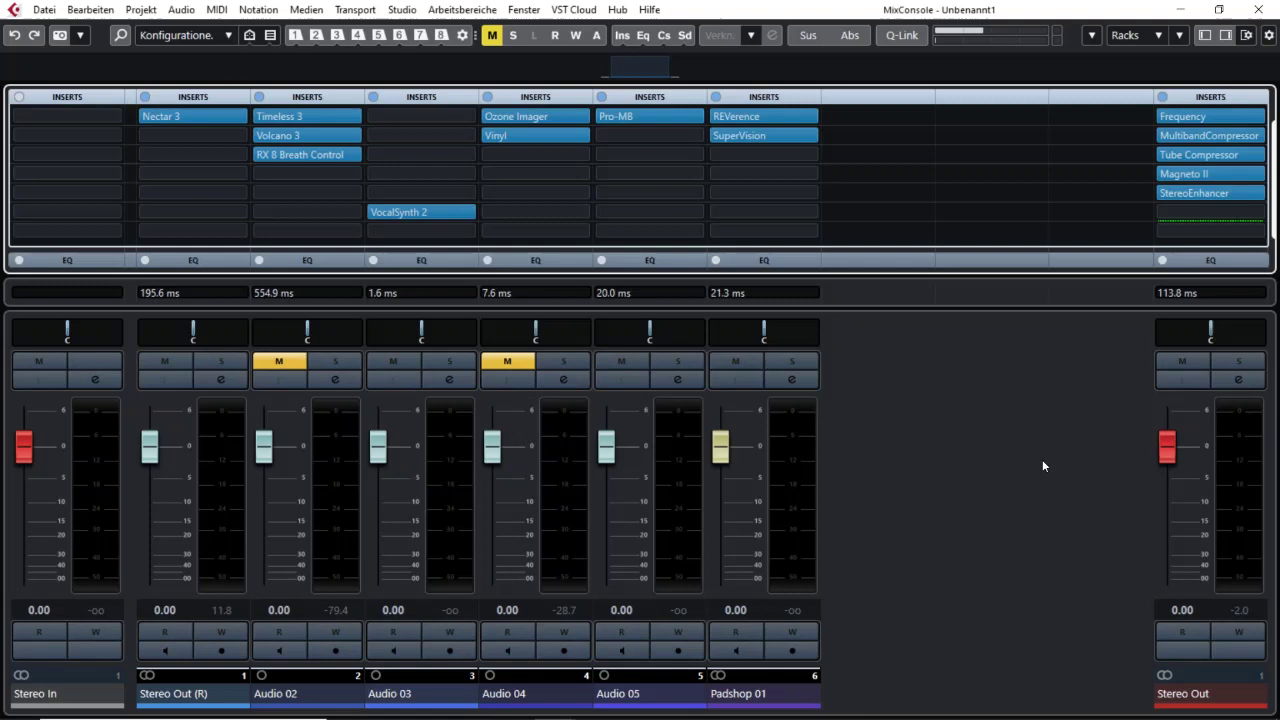
pyautogui.click(980, 38)
pyautogui.moveTo(860, 162); pyautogui.dragTo(1001, 332)
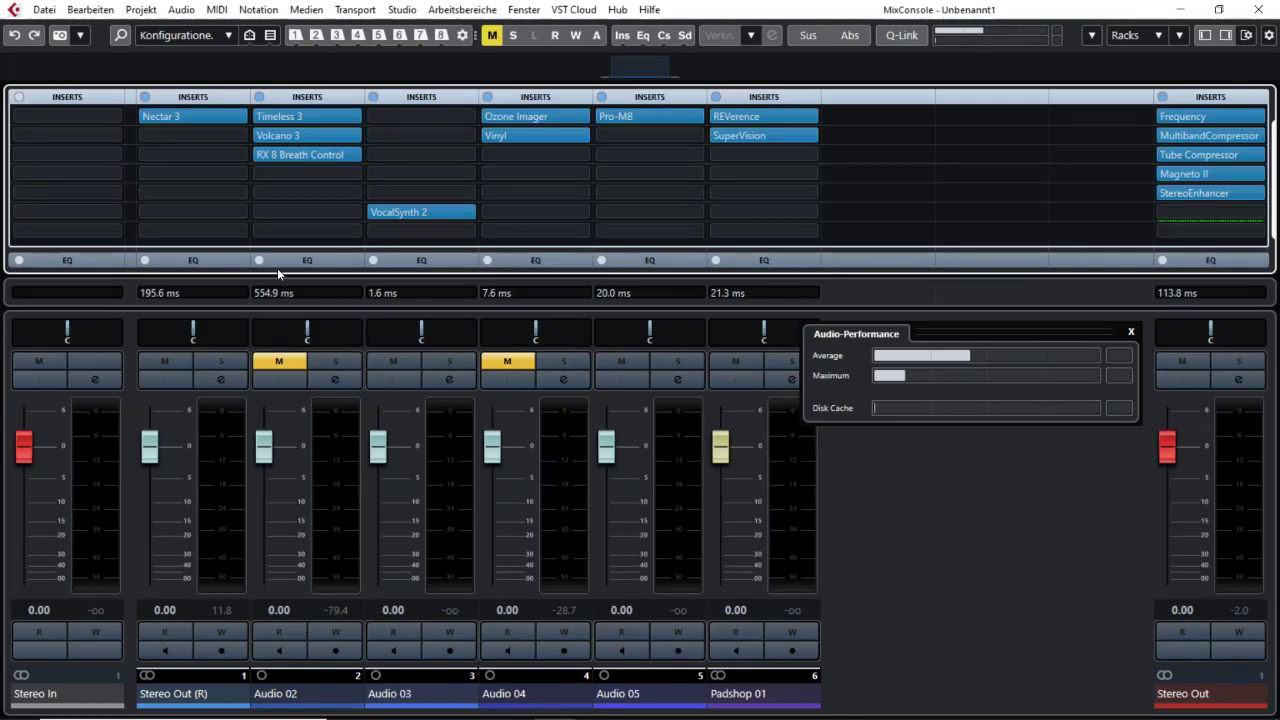
pyautogui.click(260, 154)
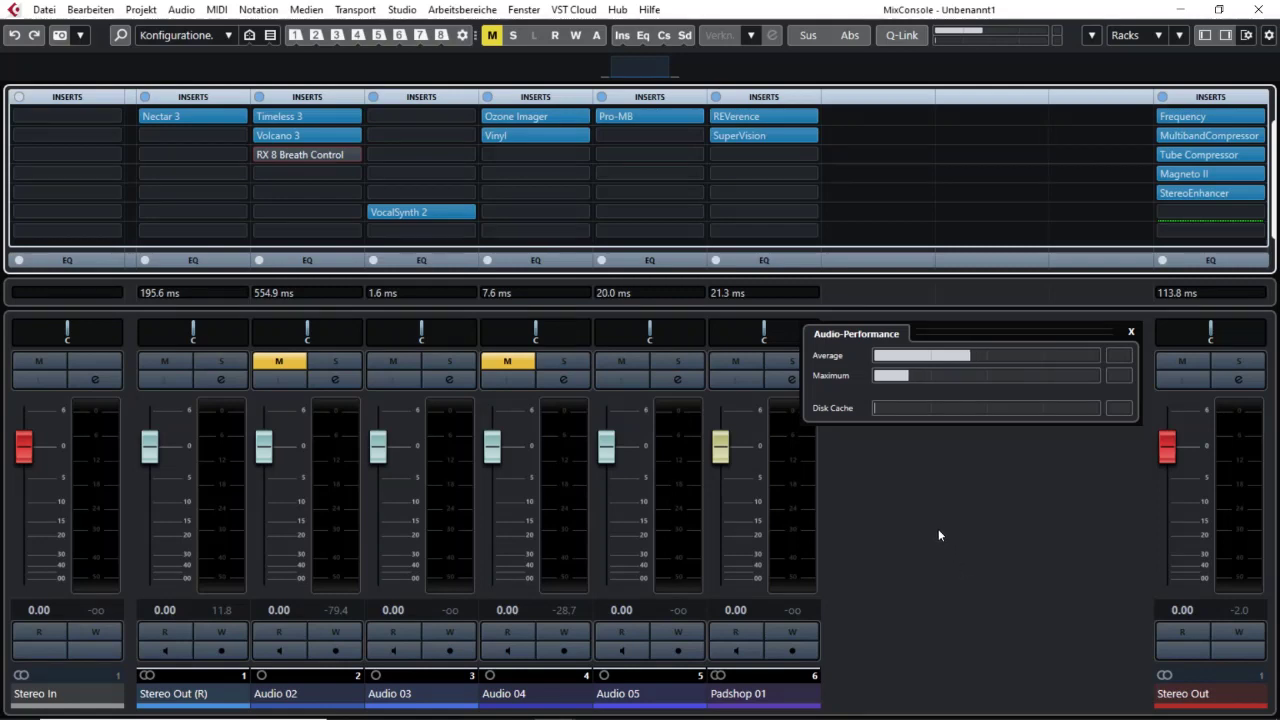
pyautogui.click(260, 154)
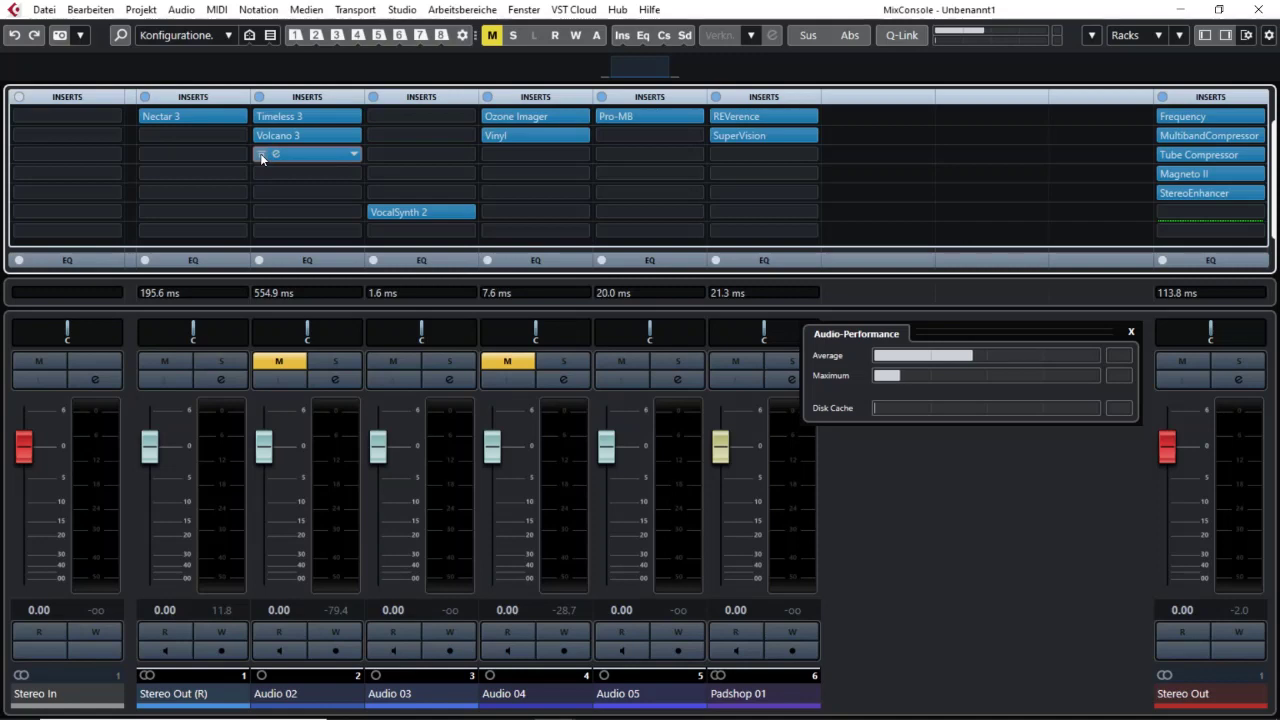
# Bypass, then deactivate RX 8 Breath Control on Audio 02, dropping its latency to 0.3 ms.
pyautogui.press('alt')
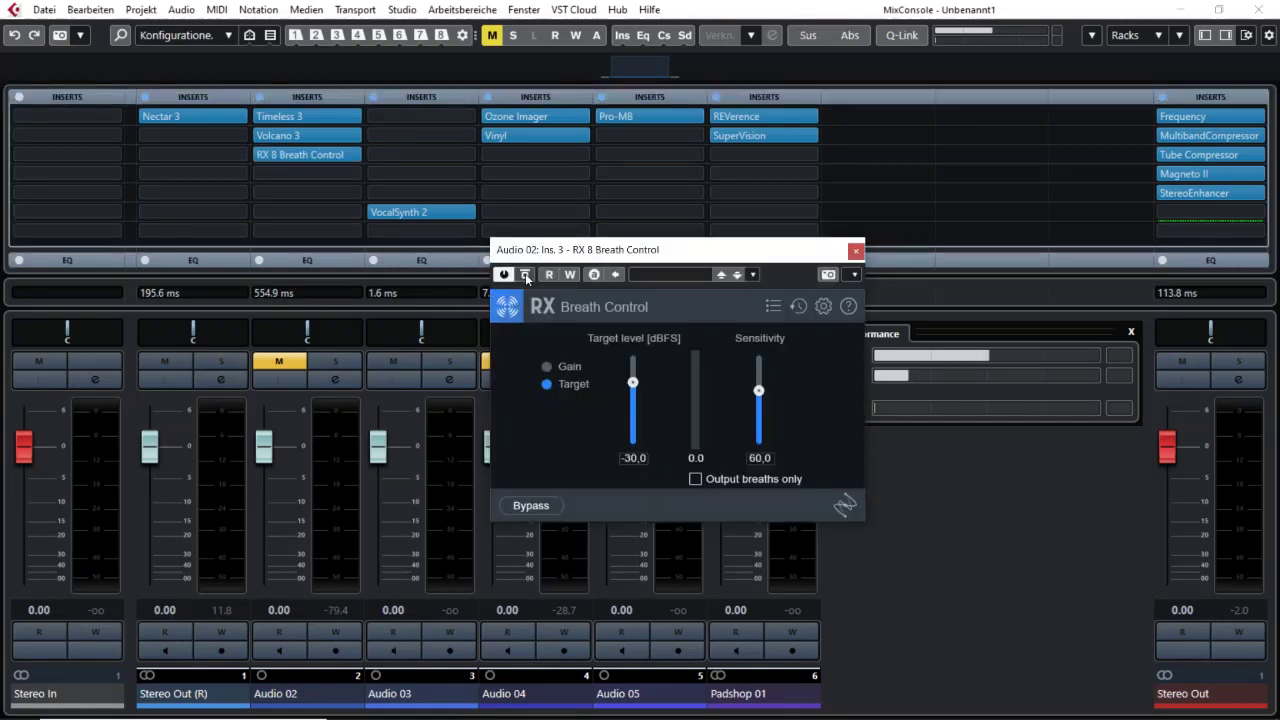
pyautogui.click(526, 276)
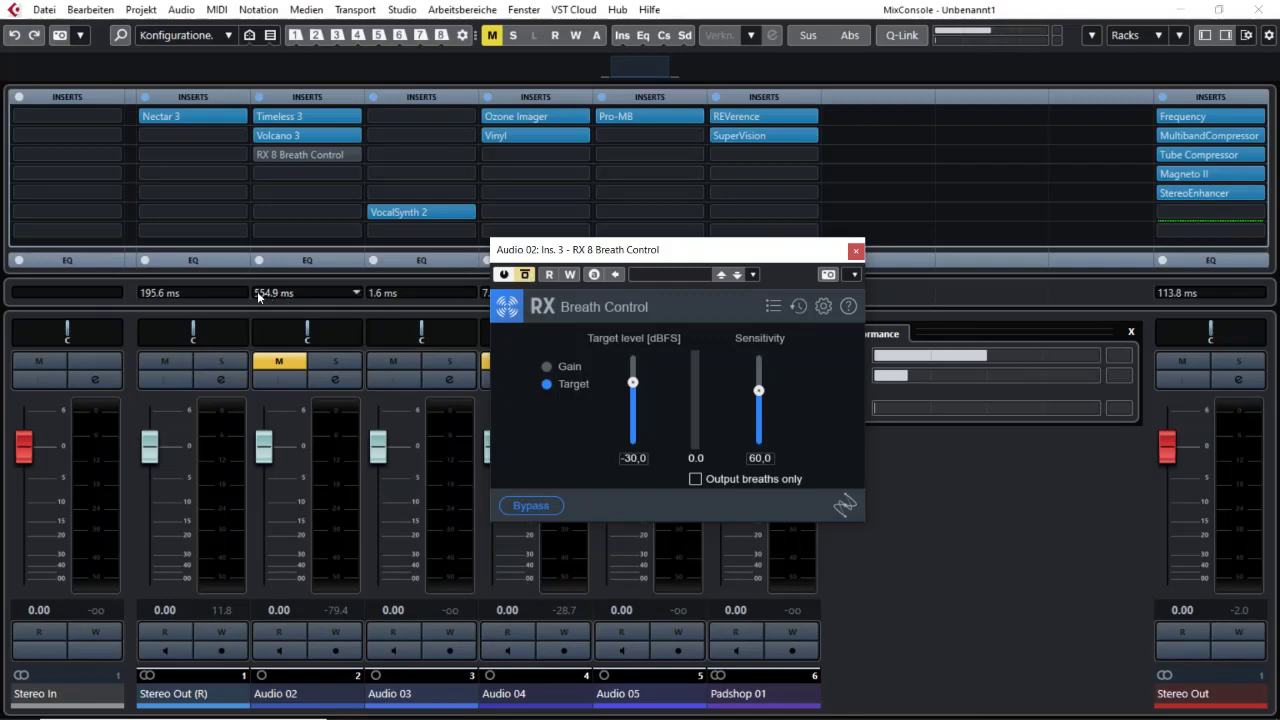
pyautogui.click(504, 275)
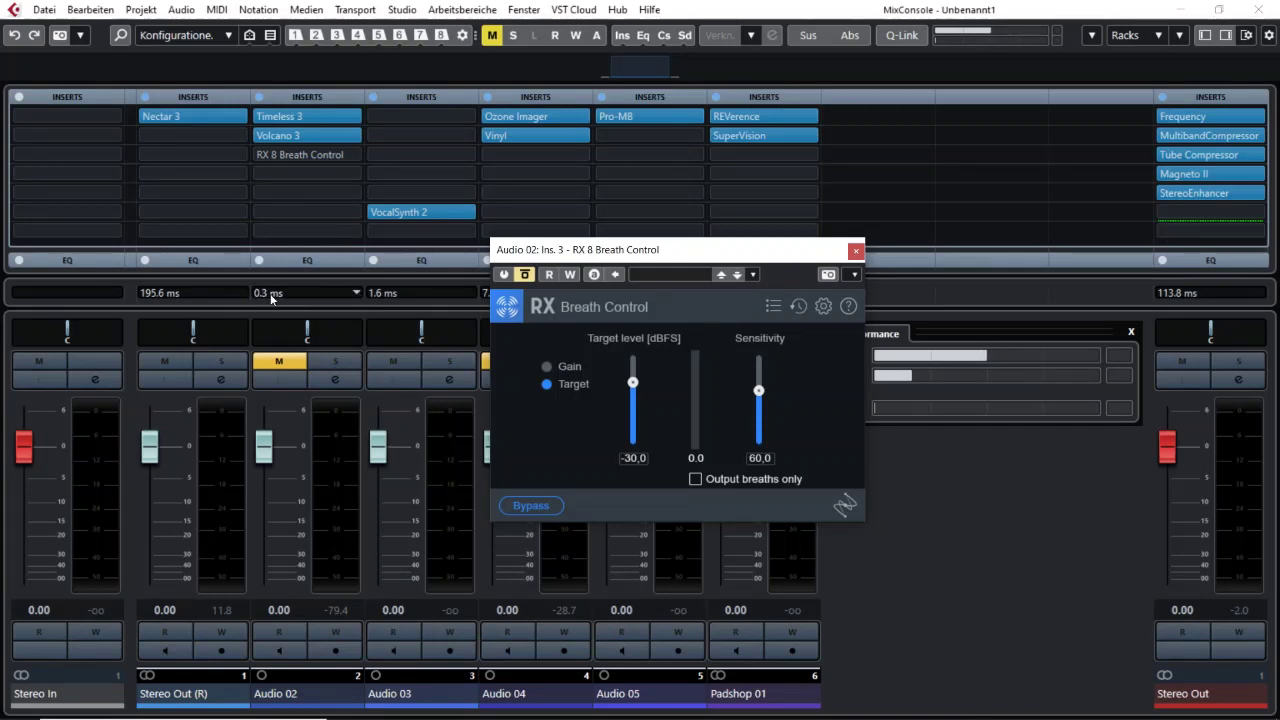
# Re-enable RX 8 Breath Control, close its window, and open Audio 02's channel settings.
pyautogui.click(525, 275)
pyautogui.click(503, 275)
pyautogui.click(855, 250)
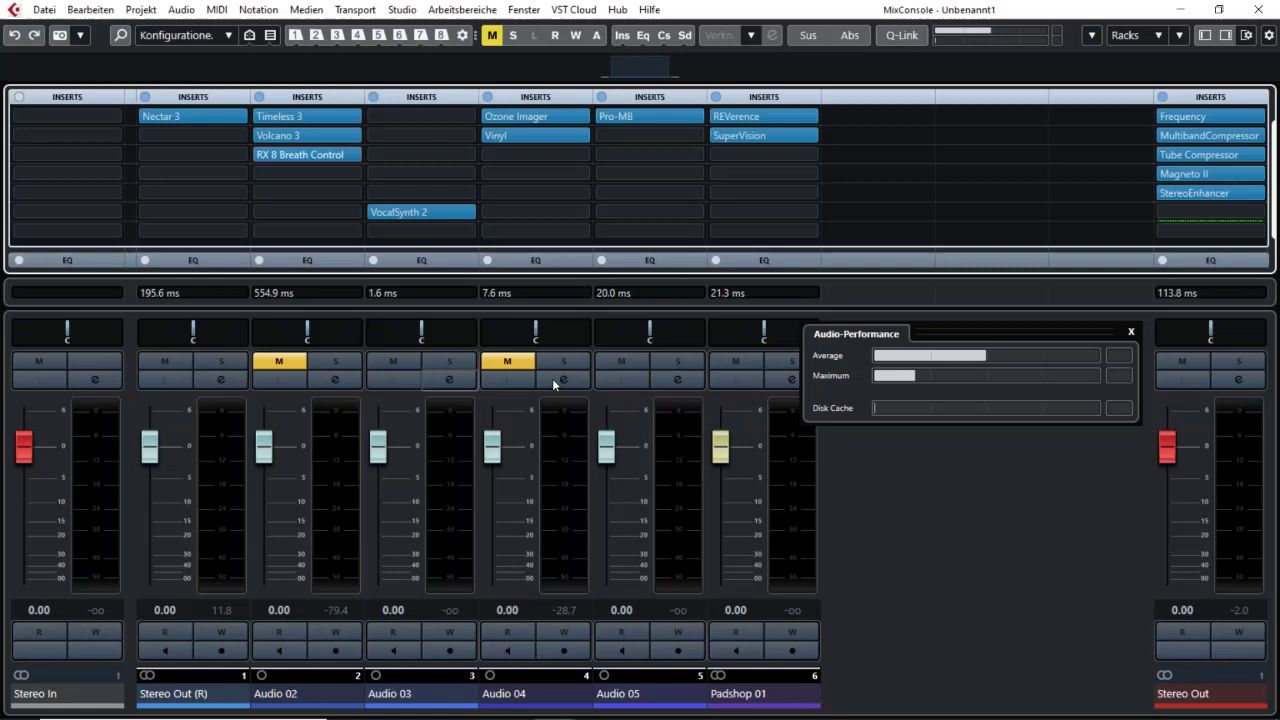
pyautogui.click(333, 378)
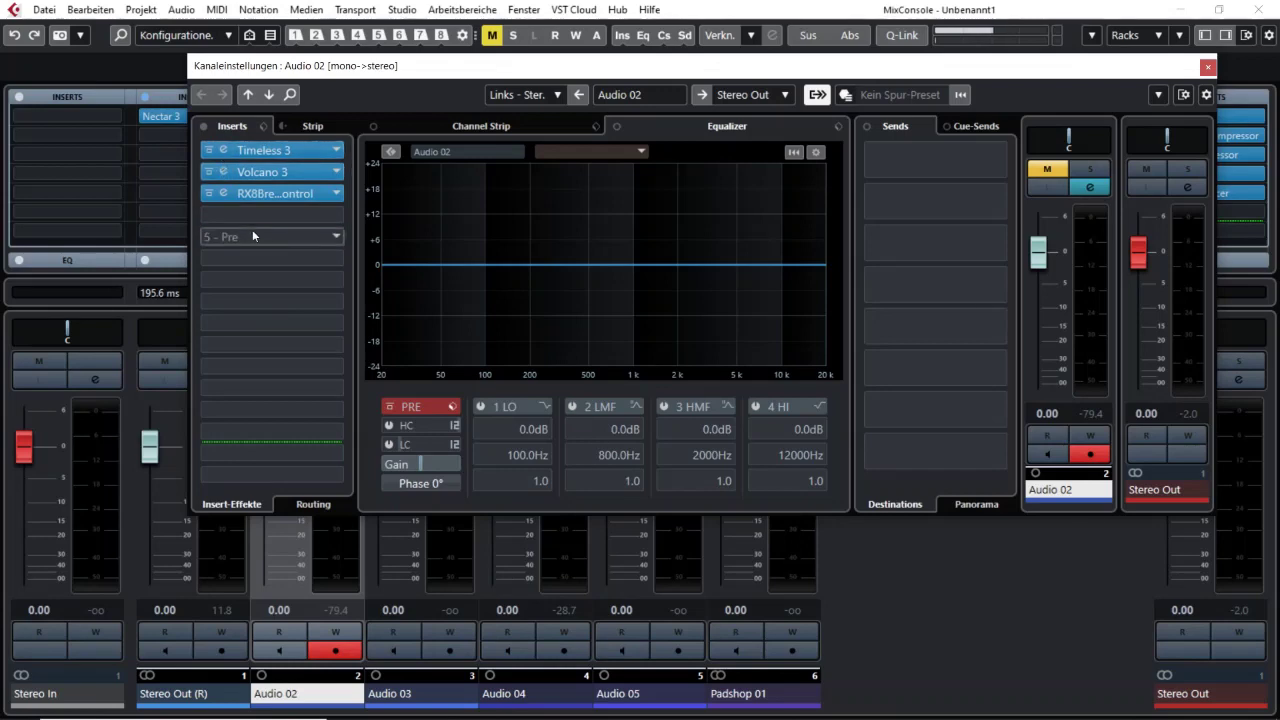
# Leave RX 8 Breath Control active on Audio 02, then close the performance meter and MixConsole.
pyautogui.click(207, 194)
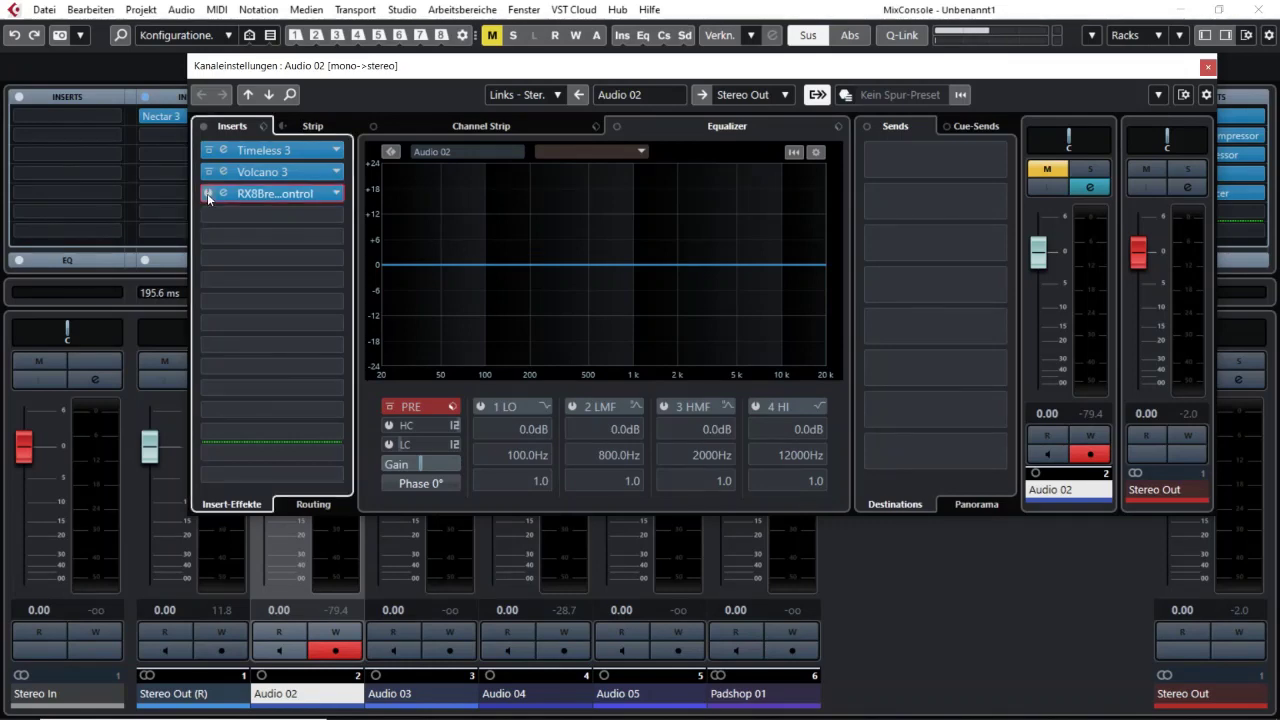
pyautogui.click(1208, 66)
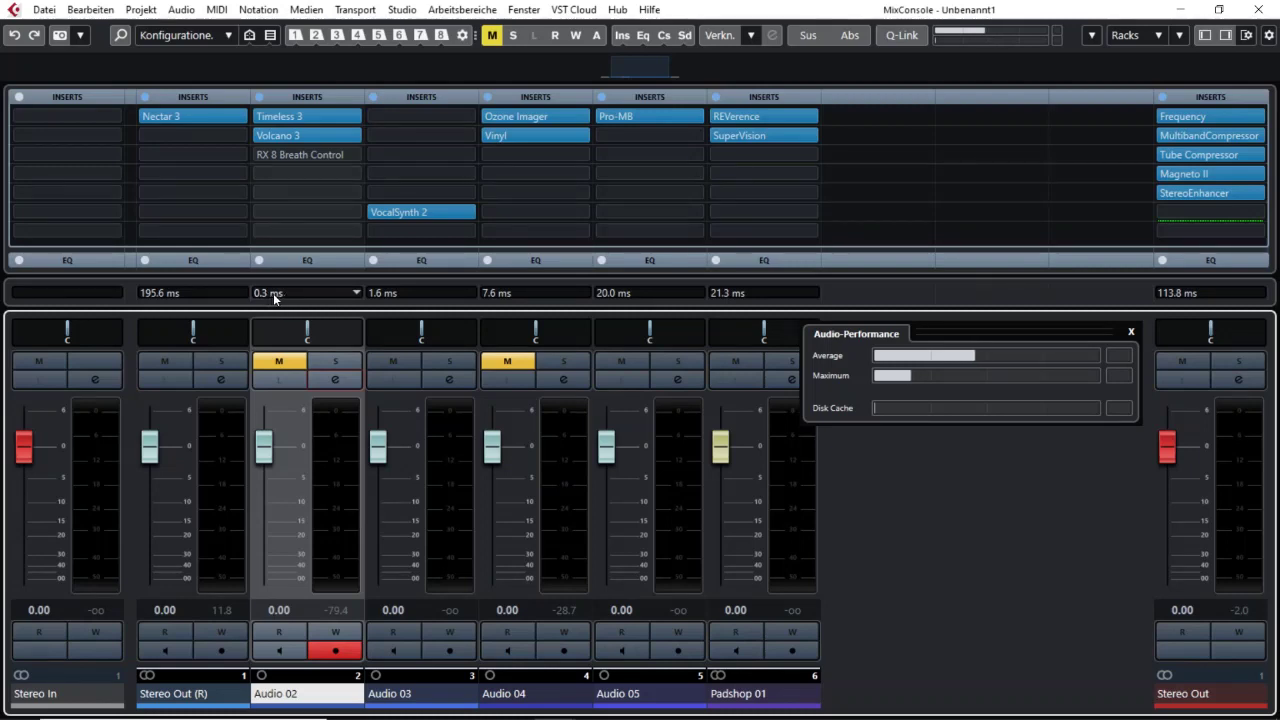
pyautogui.click(259, 155)
pyautogui.click(1133, 333)
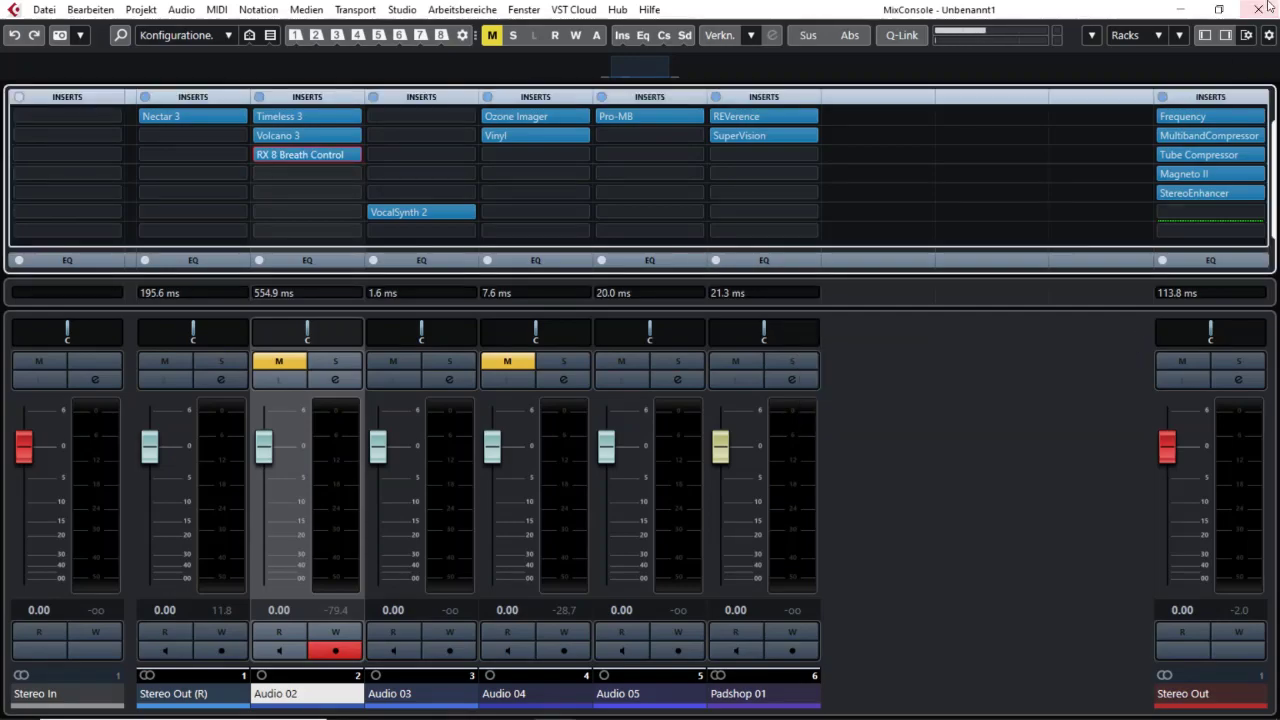
pyautogui.click(1257, 10)
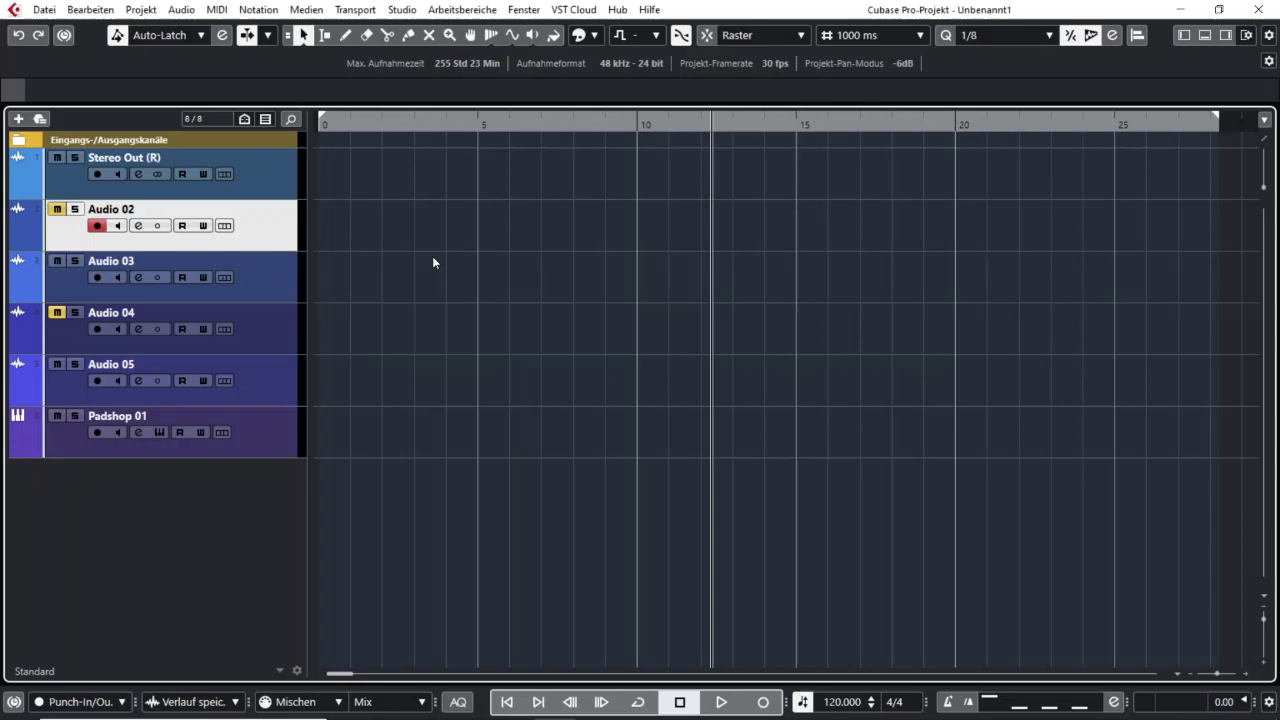
# Duplicate the Audio 02 track with Spuren duplizieren, creating Audio 02 (D) beneath it.
pyautogui.rightClick(271, 245)
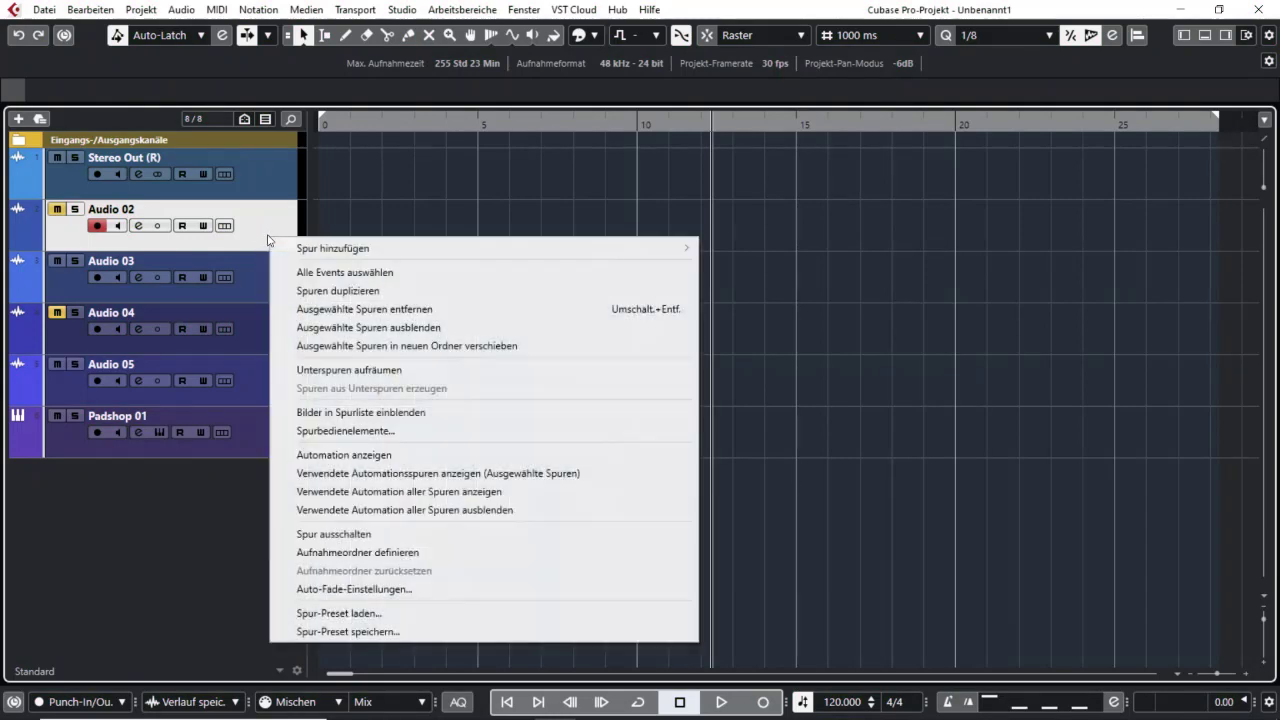
pyautogui.click(342, 290)
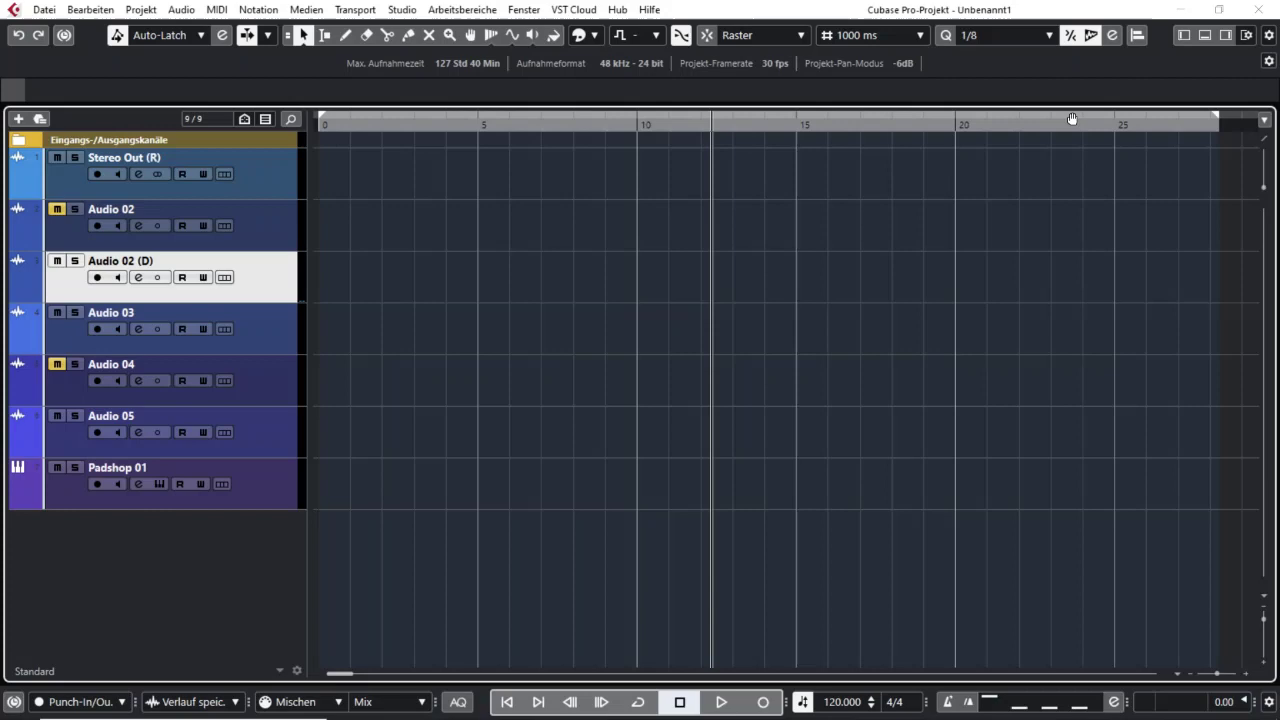
# Mute the Audio 02 (D) channel in the MixConsole and return to the project.
pyautogui.press('F3')
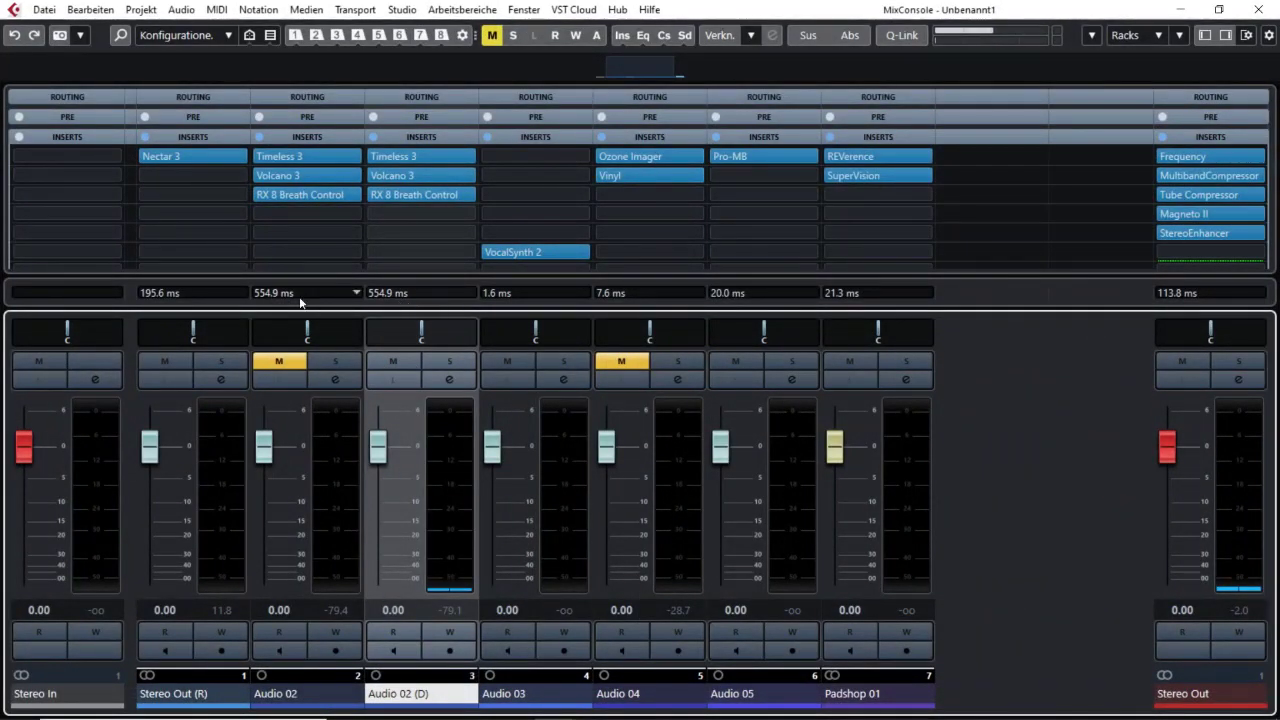
pyautogui.click(389, 362)
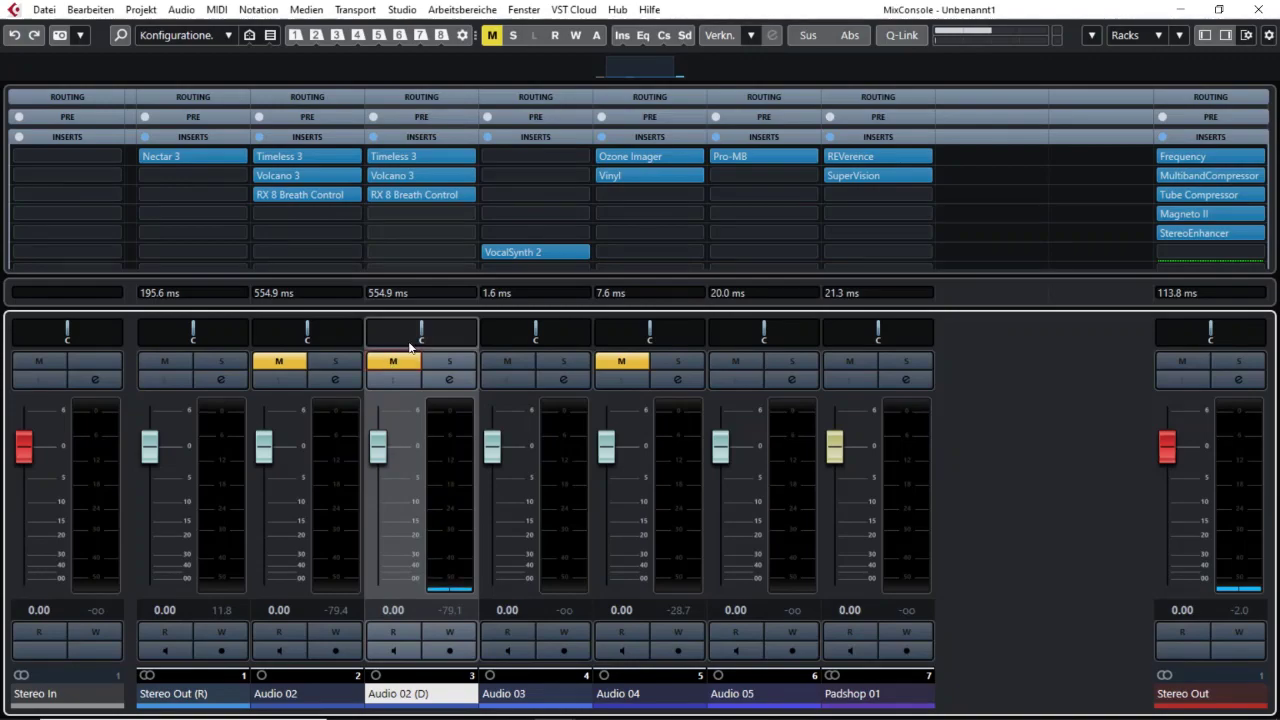
pyautogui.click(1262, 10)
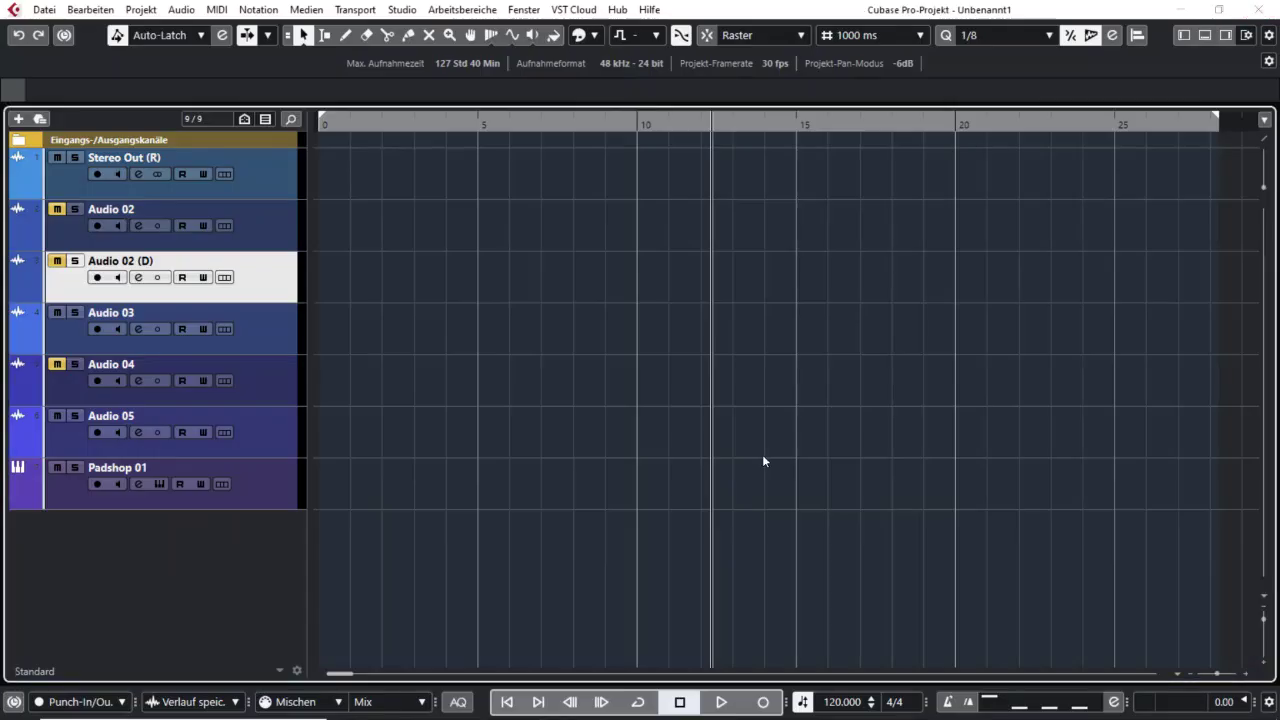
# Disable the Audio 02 (D) track and reopen the MixConsole to review inserts and latencies.
pyautogui.rightClick(267, 288)
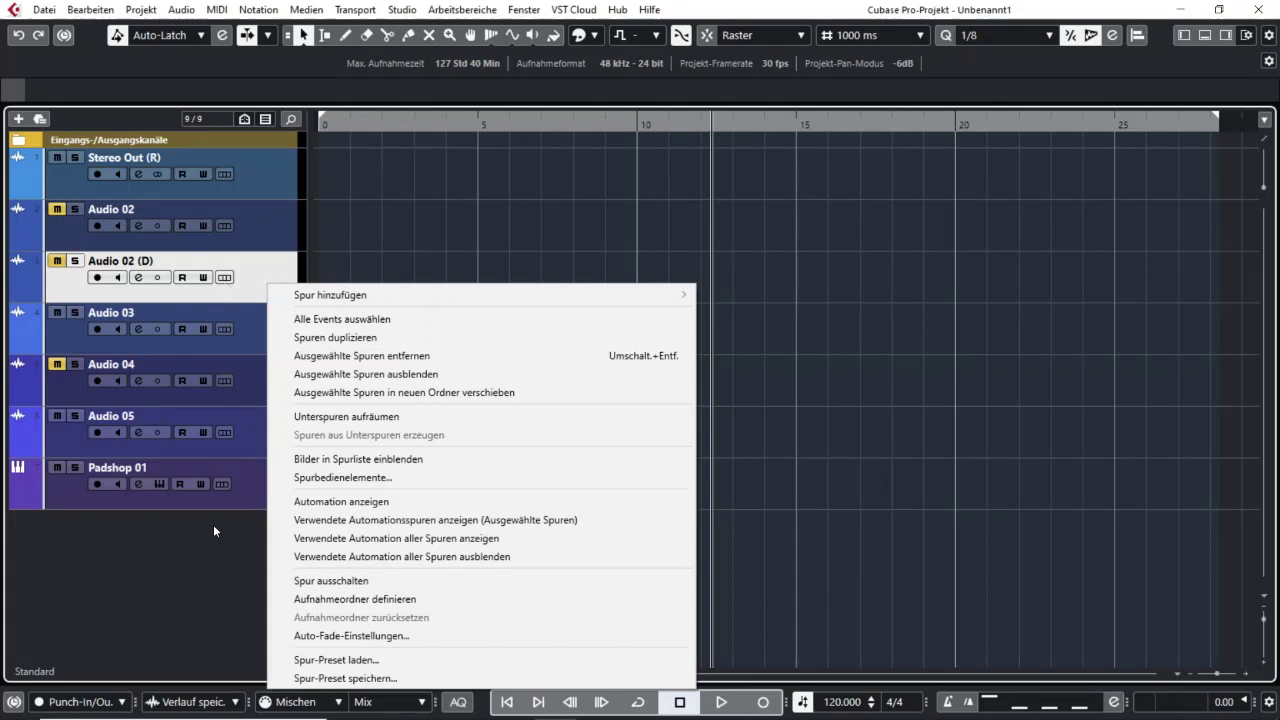
pyautogui.click(315, 581)
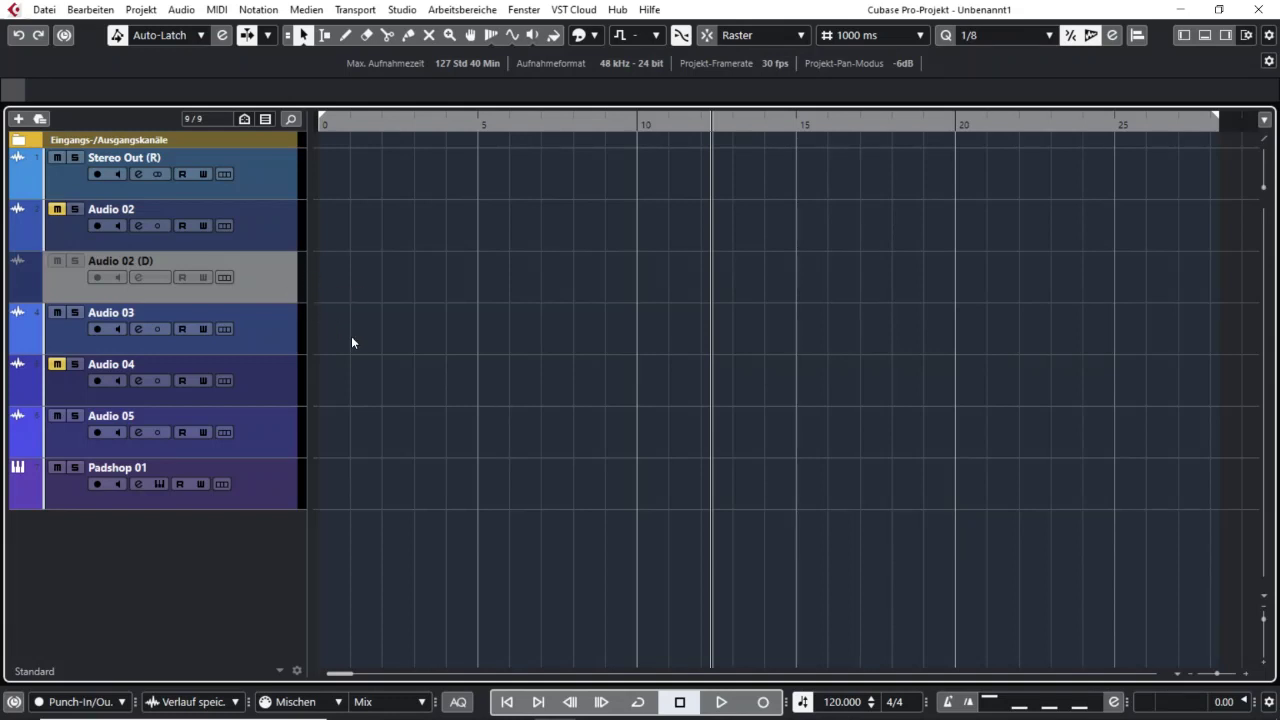
pyautogui.press('F3')
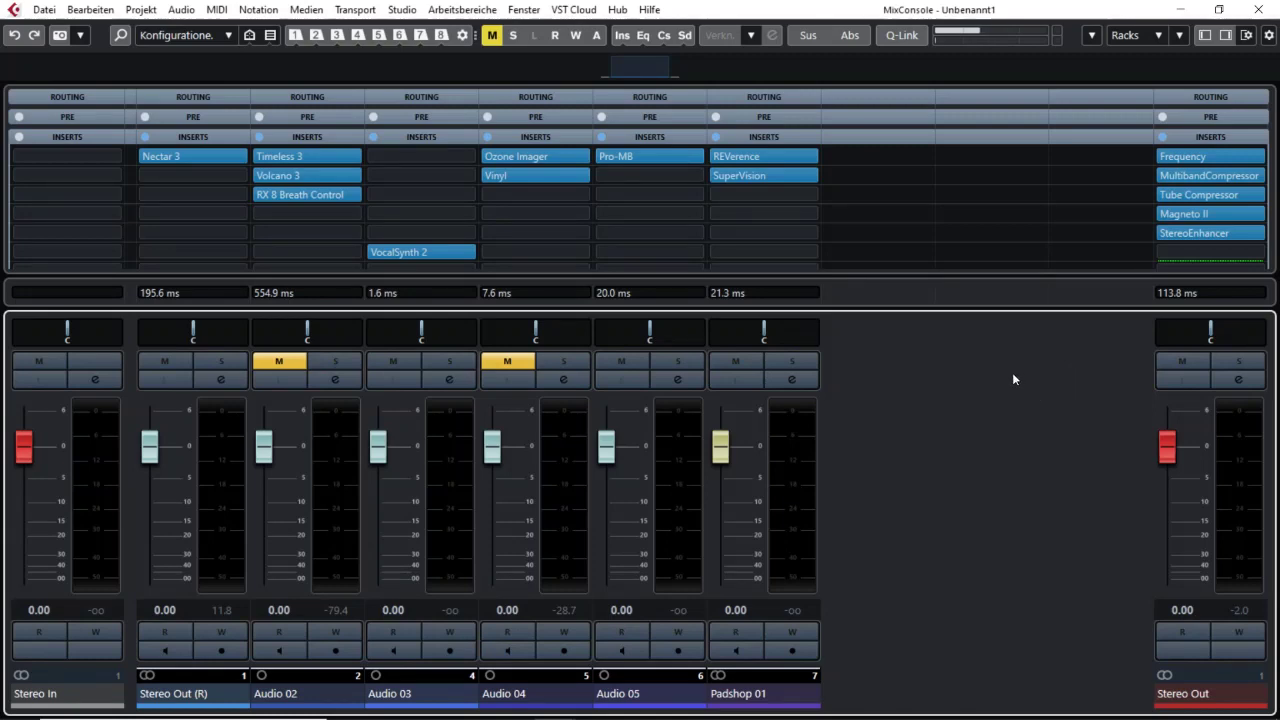
# Close the MixConsole, browse Direct Offline Processing's Plugin and Prozesse lists, then zoom the arrangement out.
pyautogui.press('F3')
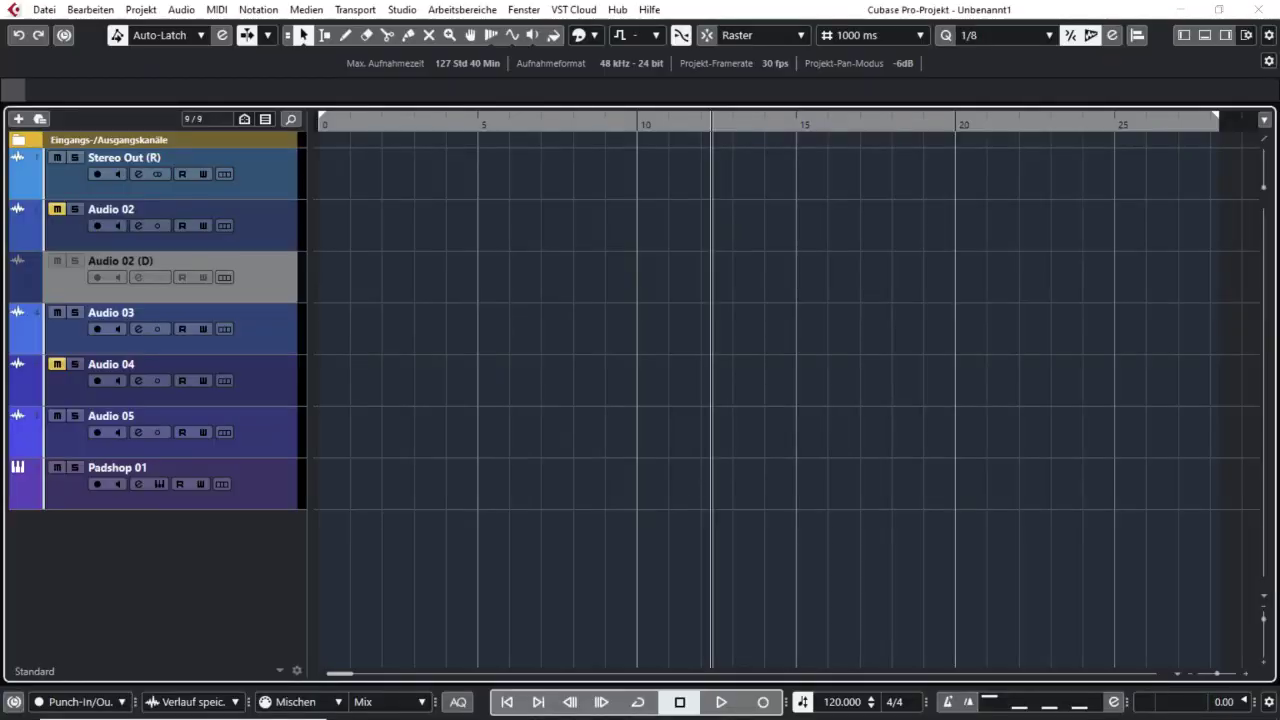
pyautogui.press('F7')
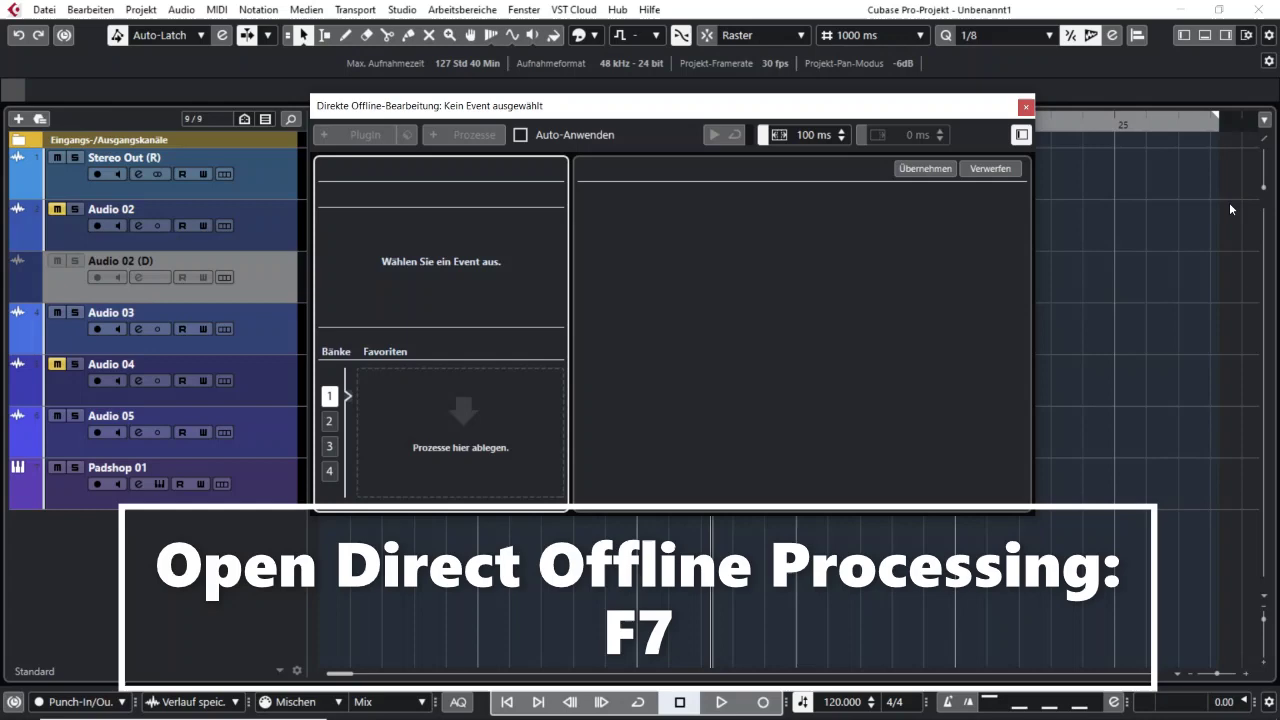
pyautogui.moveTo(843, 109); pyautogui.dragTo(986, 117)
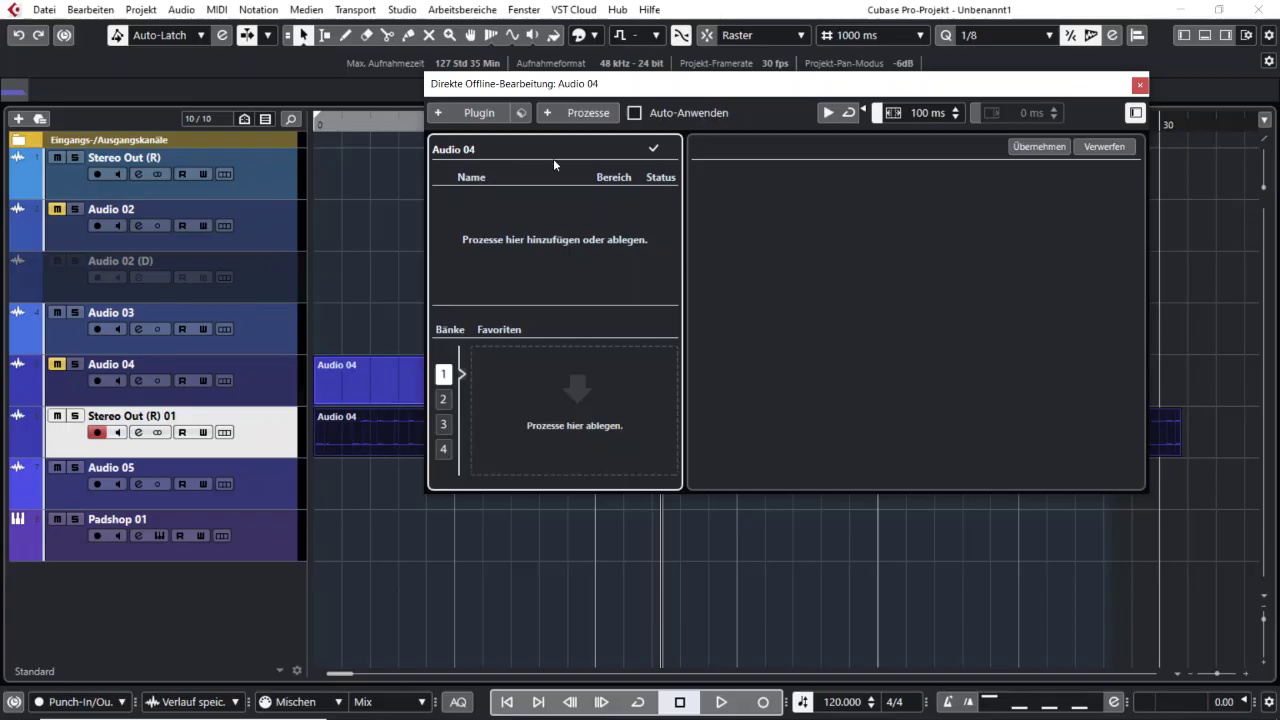
pyautogui.click(465, 115)
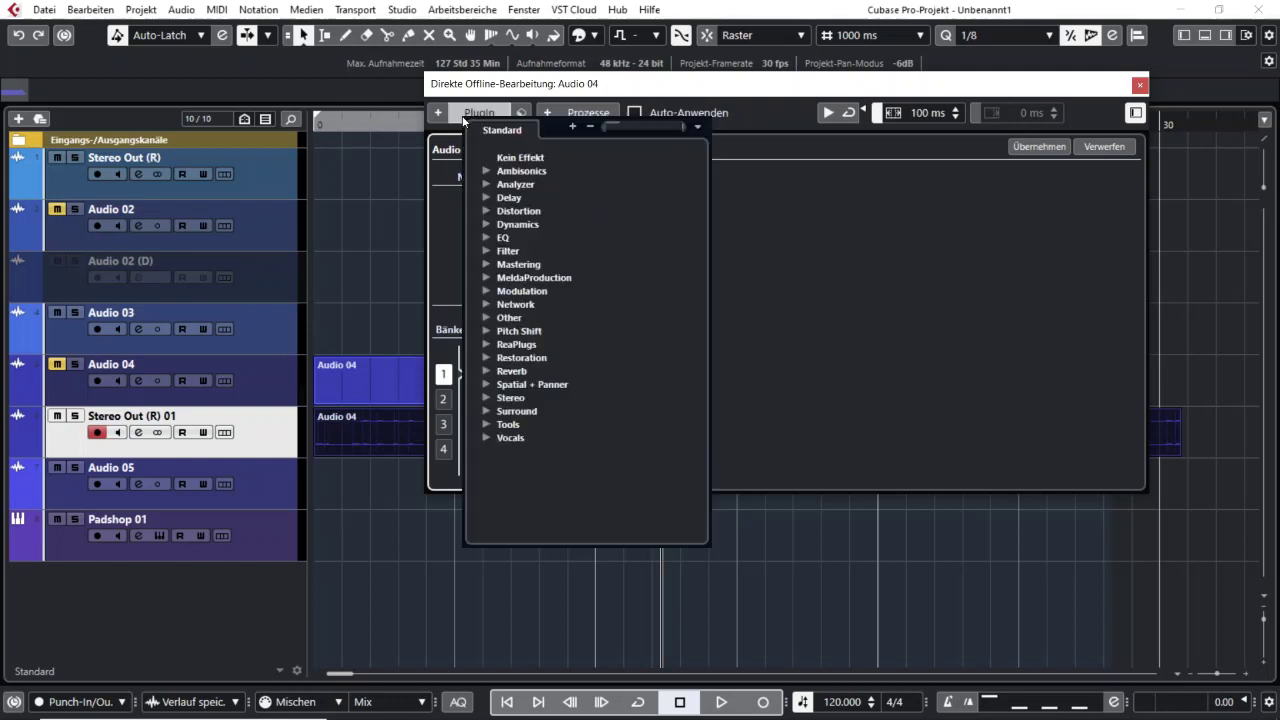
pyautogui.click(586, 113)
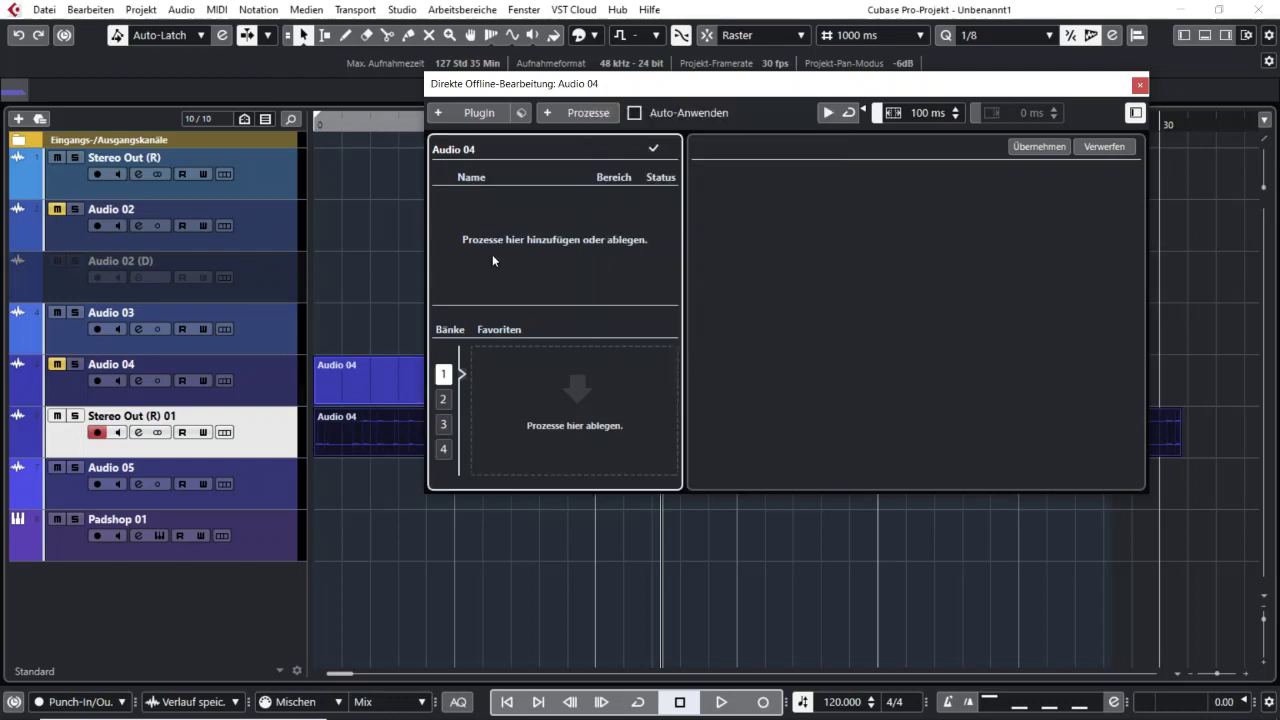
pyautogui.moveTo(751, 84); pyautogui.dragTo(826, 76)
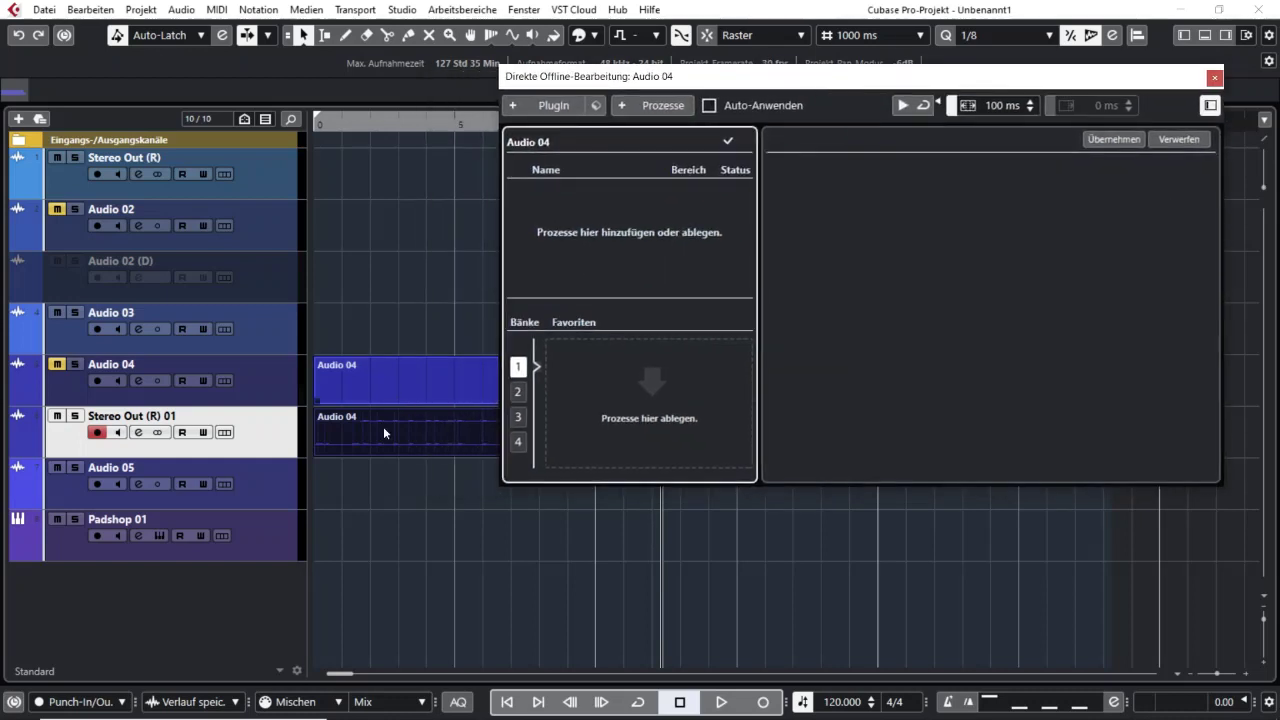
pyautogui.click(1215, 78)
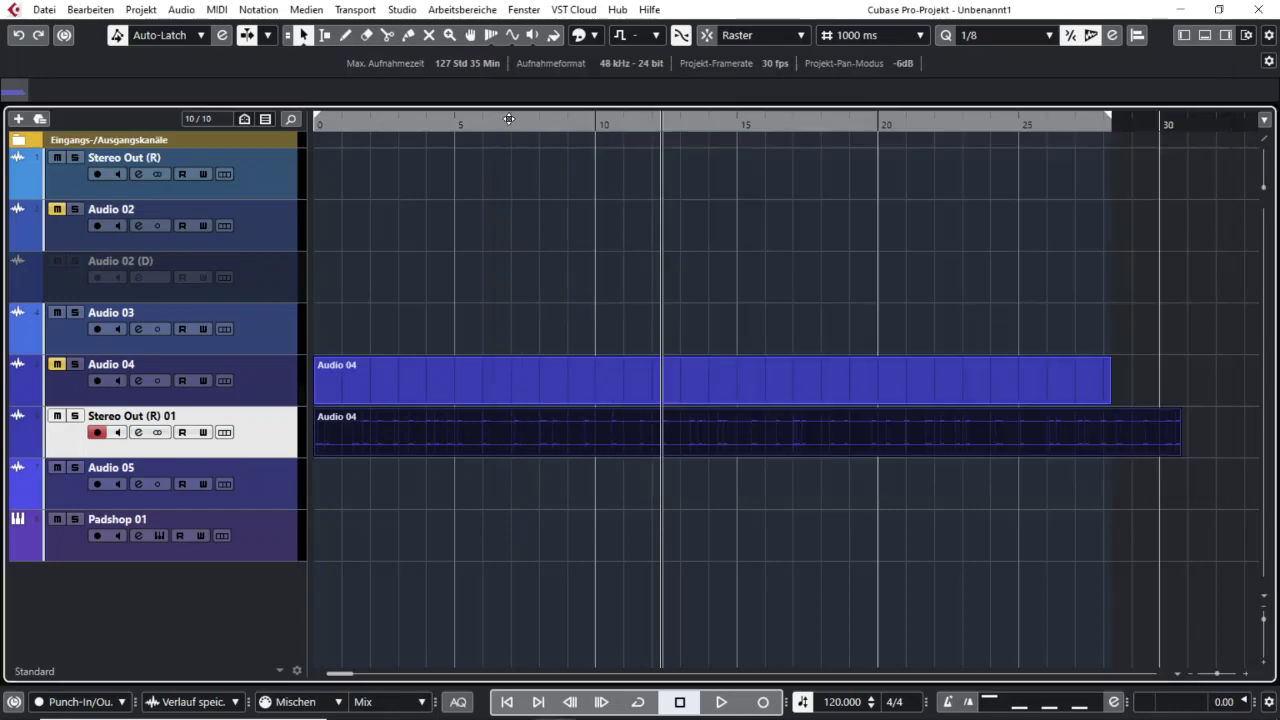
pyautogui.click(588, 85)
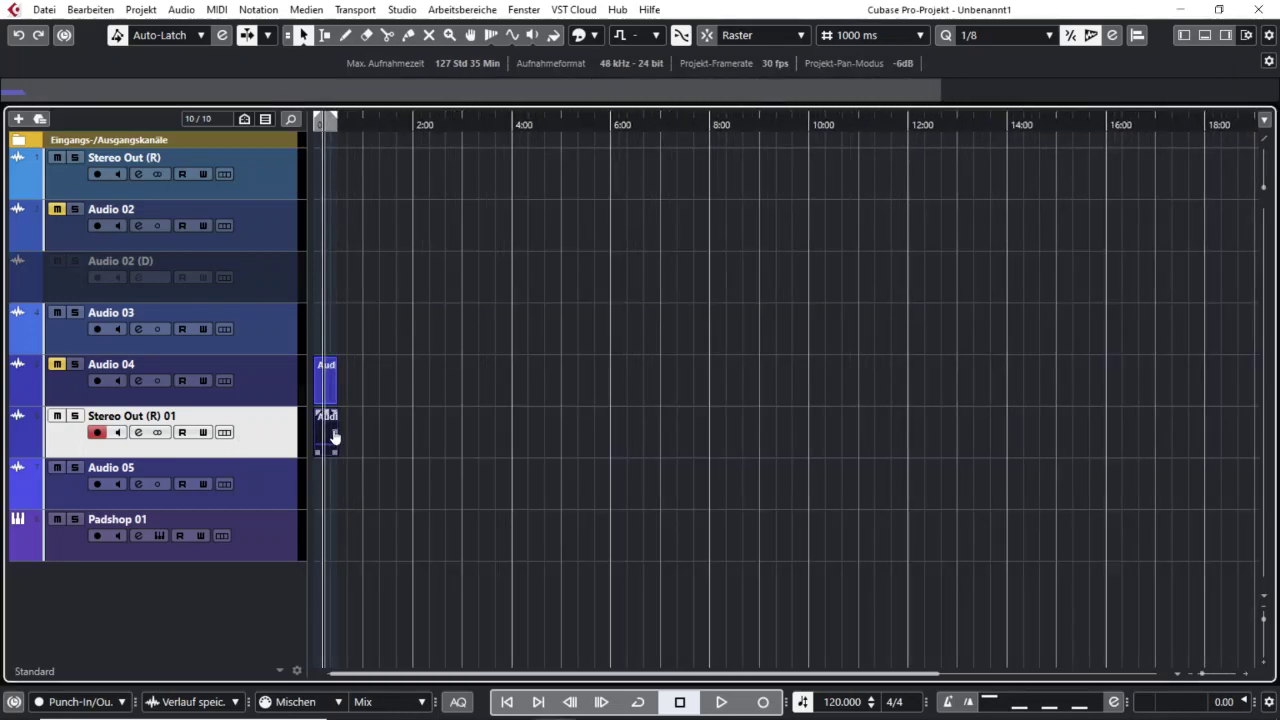
# Repeat the Audio 04 event to about 12:40, then select all Stereo Out (R) 01 events for offline processing.
pyautogui.moveTo(336, 440); pyautogui.dragTo(931, 451)
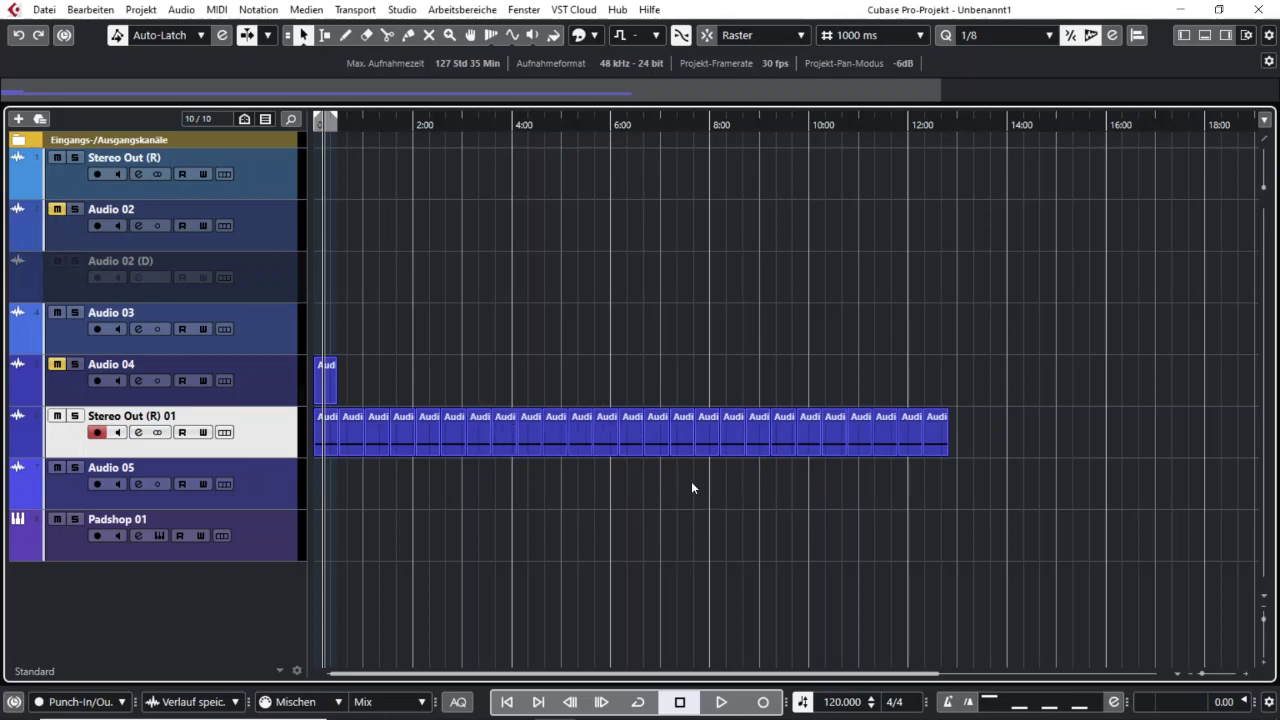
pyautogui.click(604, 440)
pyautogui.moveTo(1030, 440); pyautogui.dragTo(318, 434)
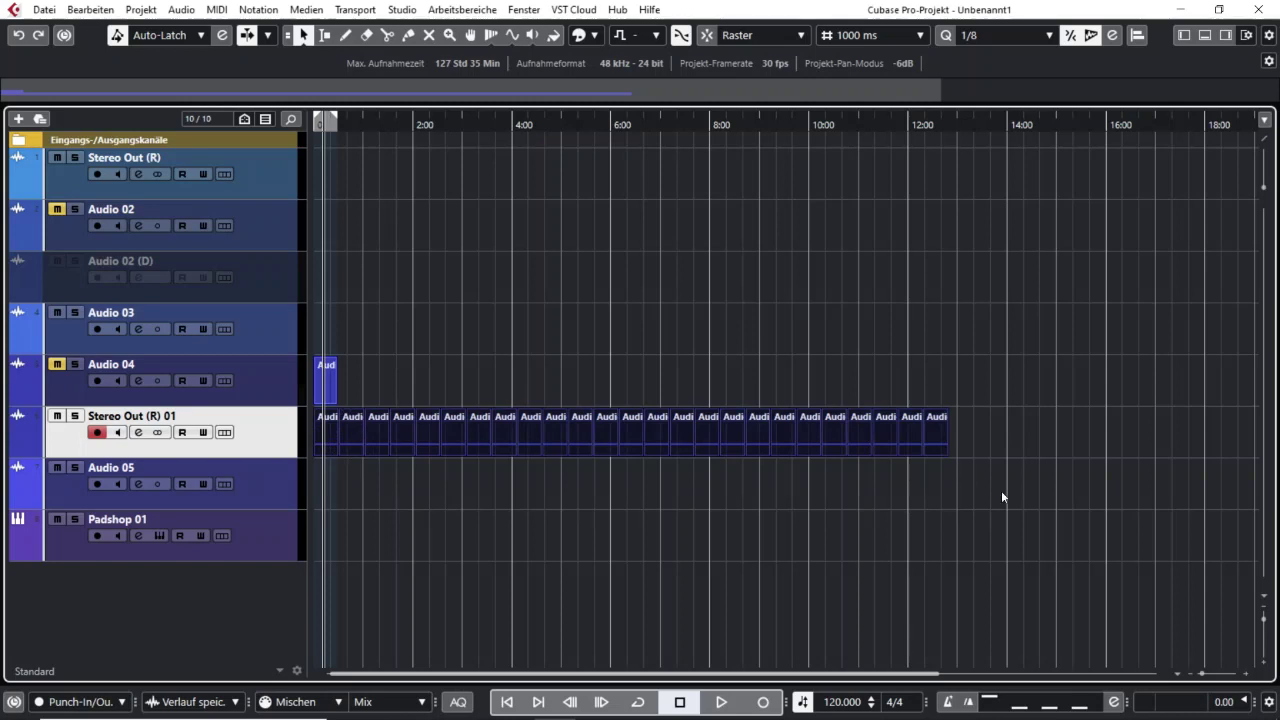
pyautogui.press('F7')
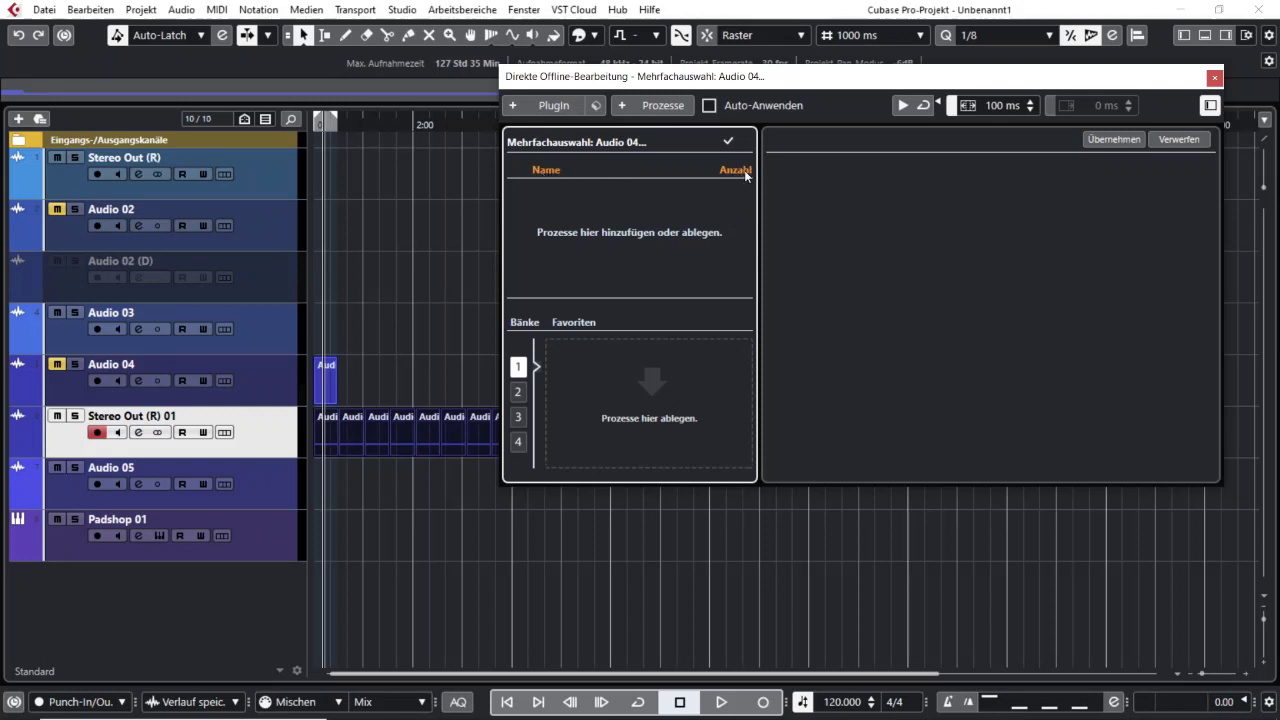
pyautogui.click(1215, 78)
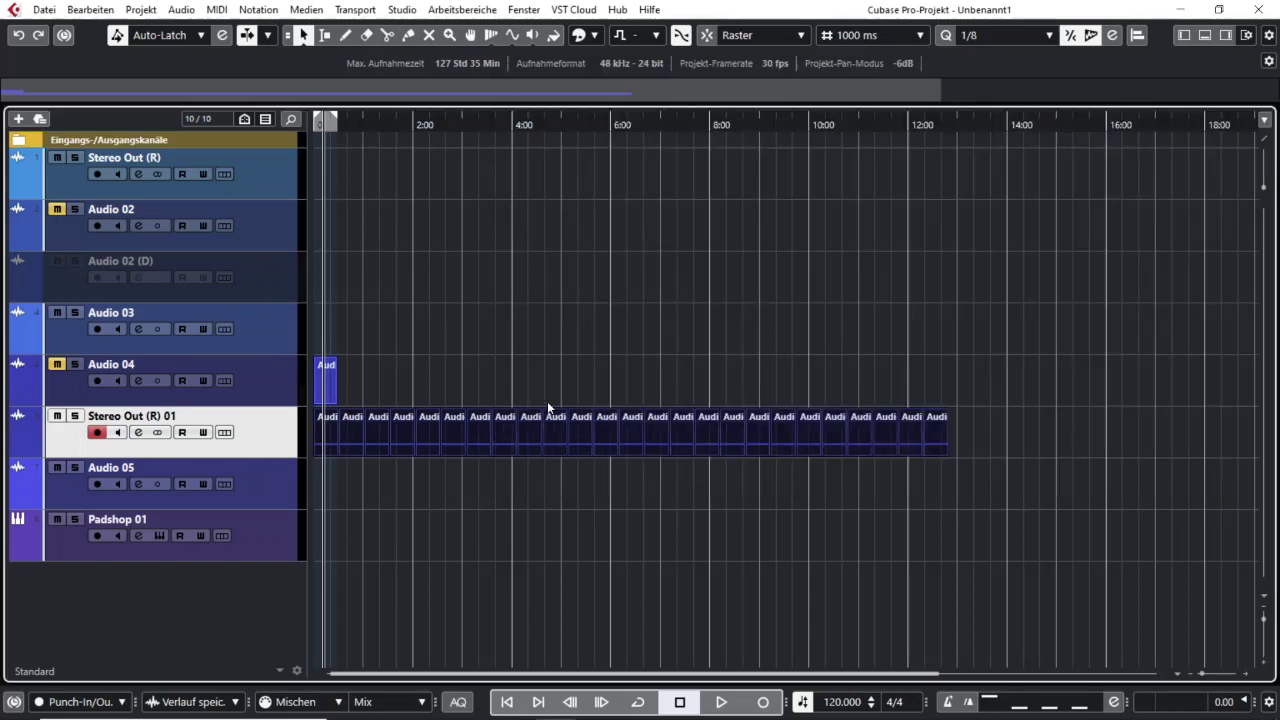
# Select one Audio 04 event on Stereo Out (R) 01, open Direct Offline Processing (F7), and list its built-in processes.
pyautogui.click(554, 428)
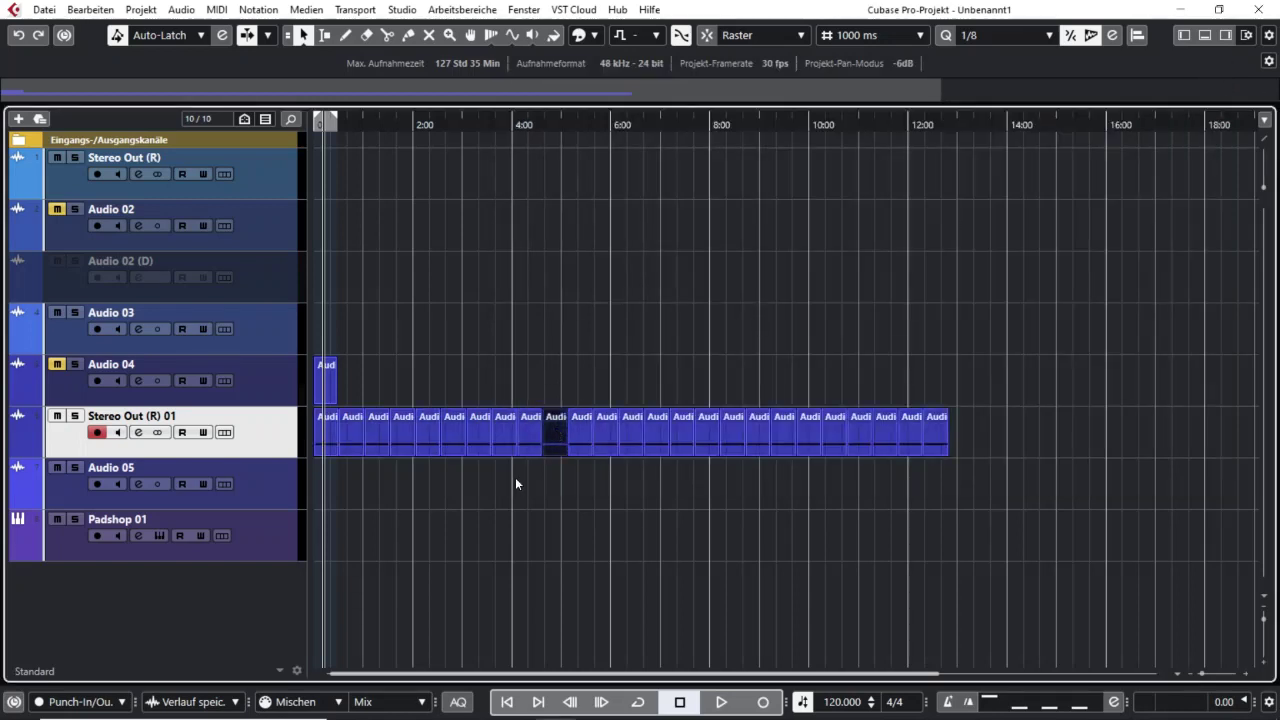
pyautogui.press('F7')
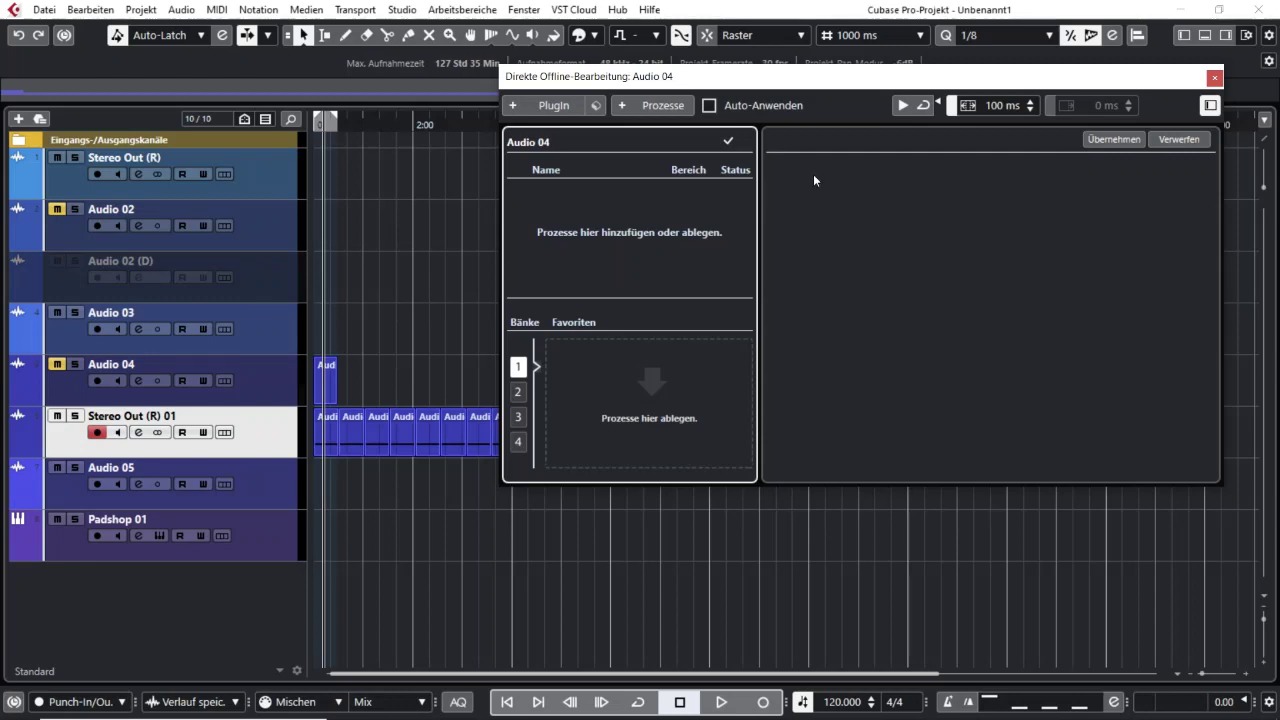
pyautogui.moveTo(701, 118); pyautogui.dragTo(531, 62)
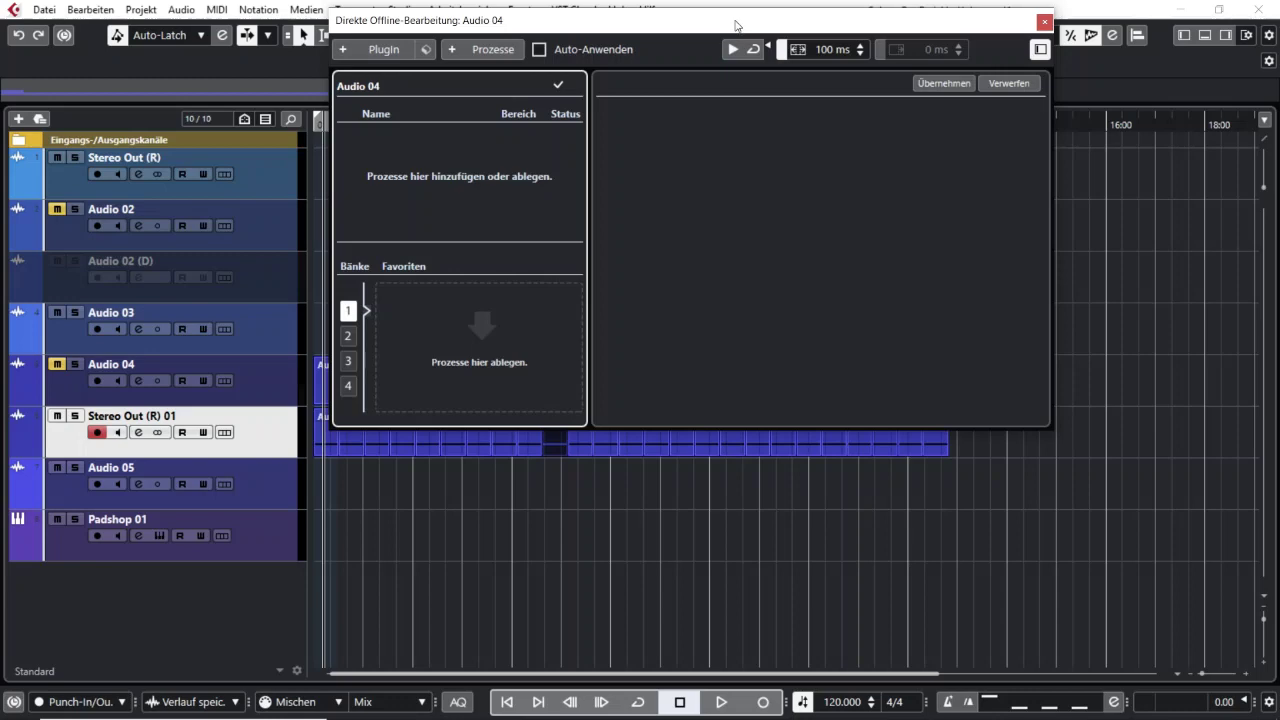
pyautogui.moveTo(735, 24); pyautogui.dragTo(826, 111)
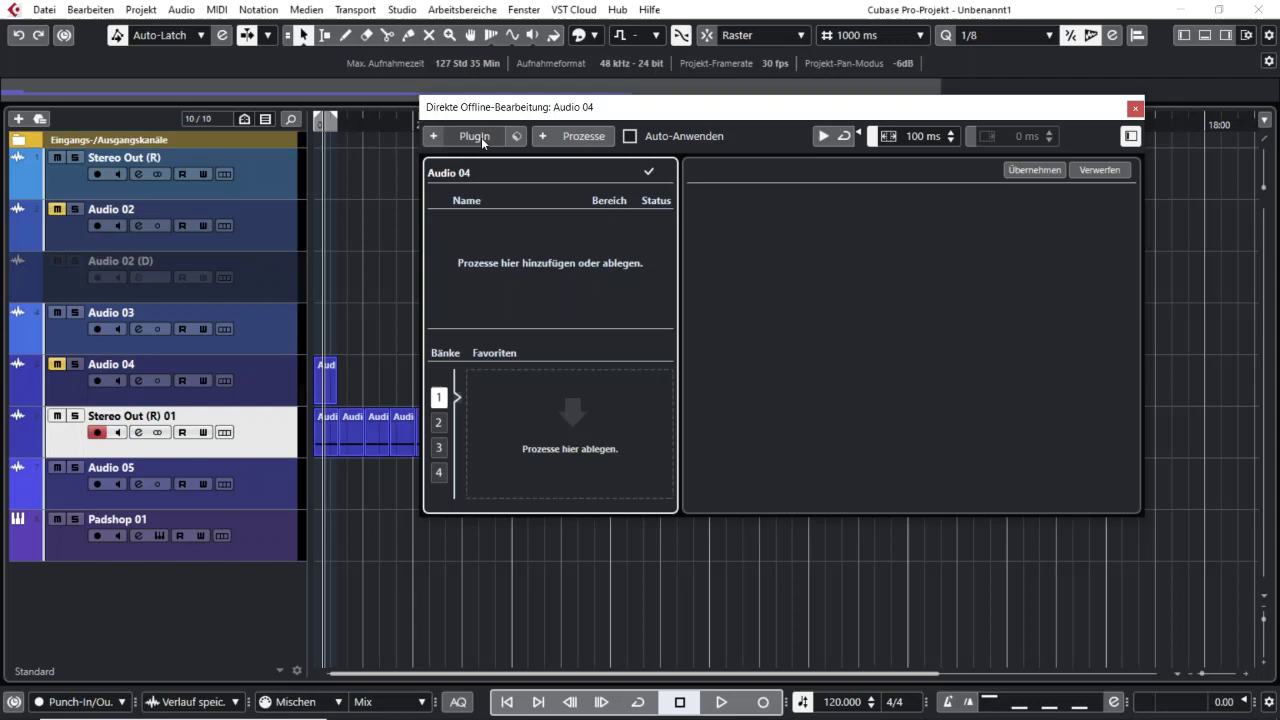
pyautogui.click(593, 142)
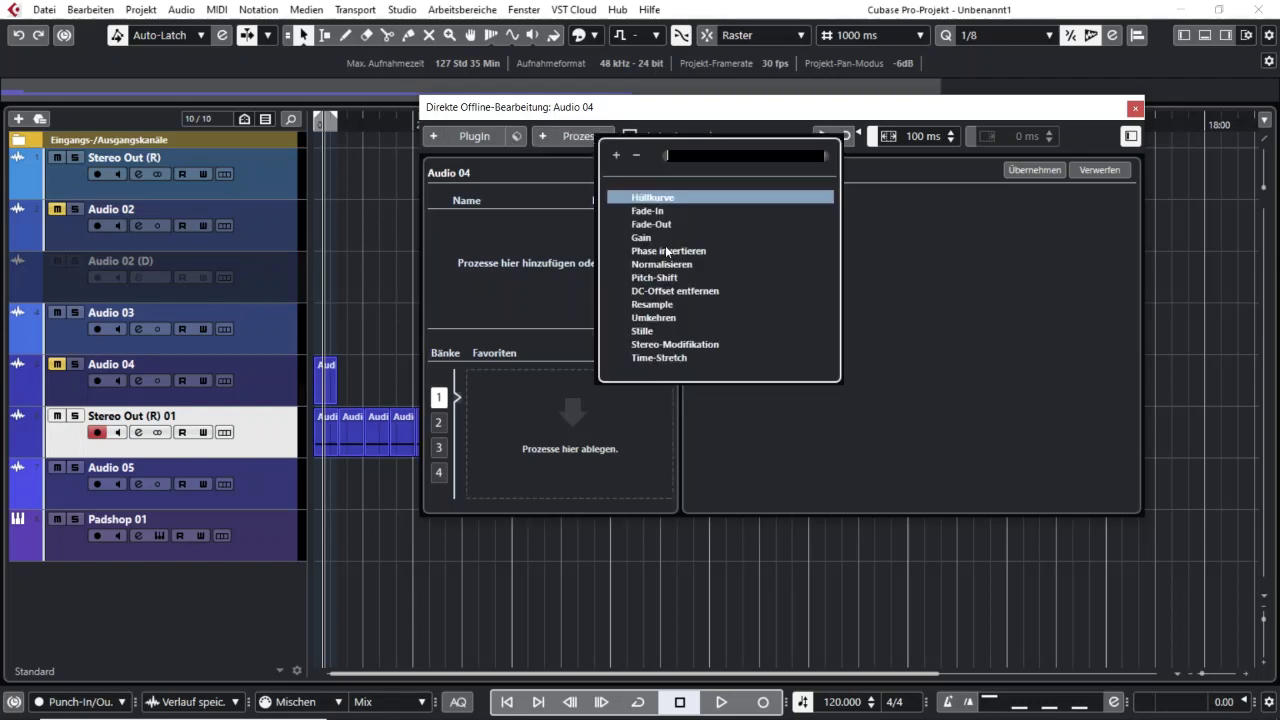
# Load VST Amp Rack, rather than AmpSimulator, as the event's offline plugin.
pyautogui.click(501, 156)
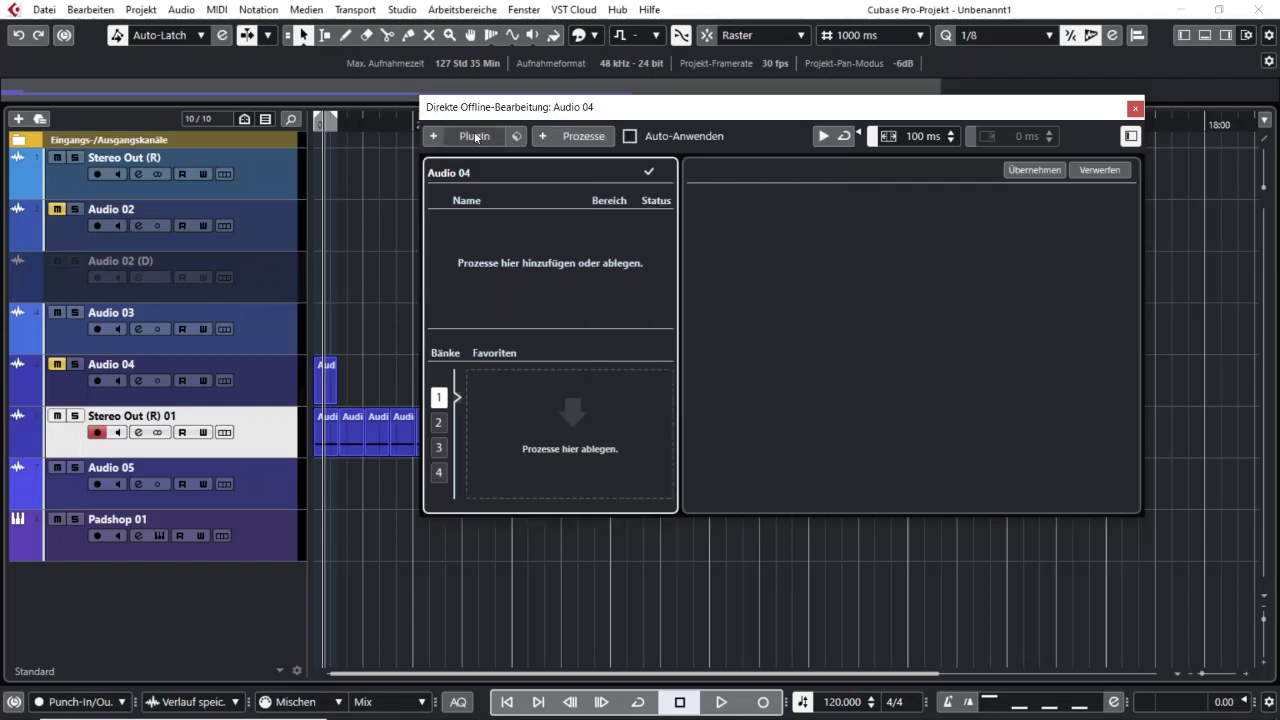
pyautogui.click(472, 137)
pyautogui.click(497, 228)
pyautogui.click(562, 241)
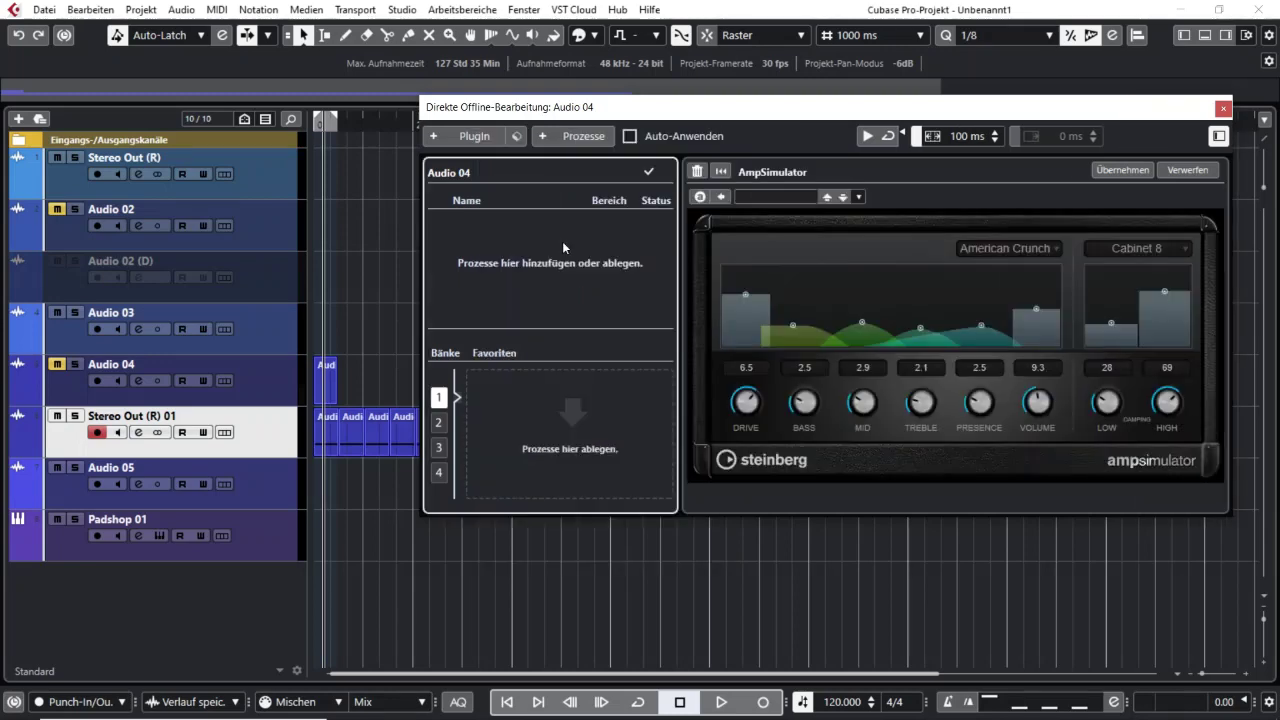
pyautogui.click(472, 137)
pyautogui.press('Escape')
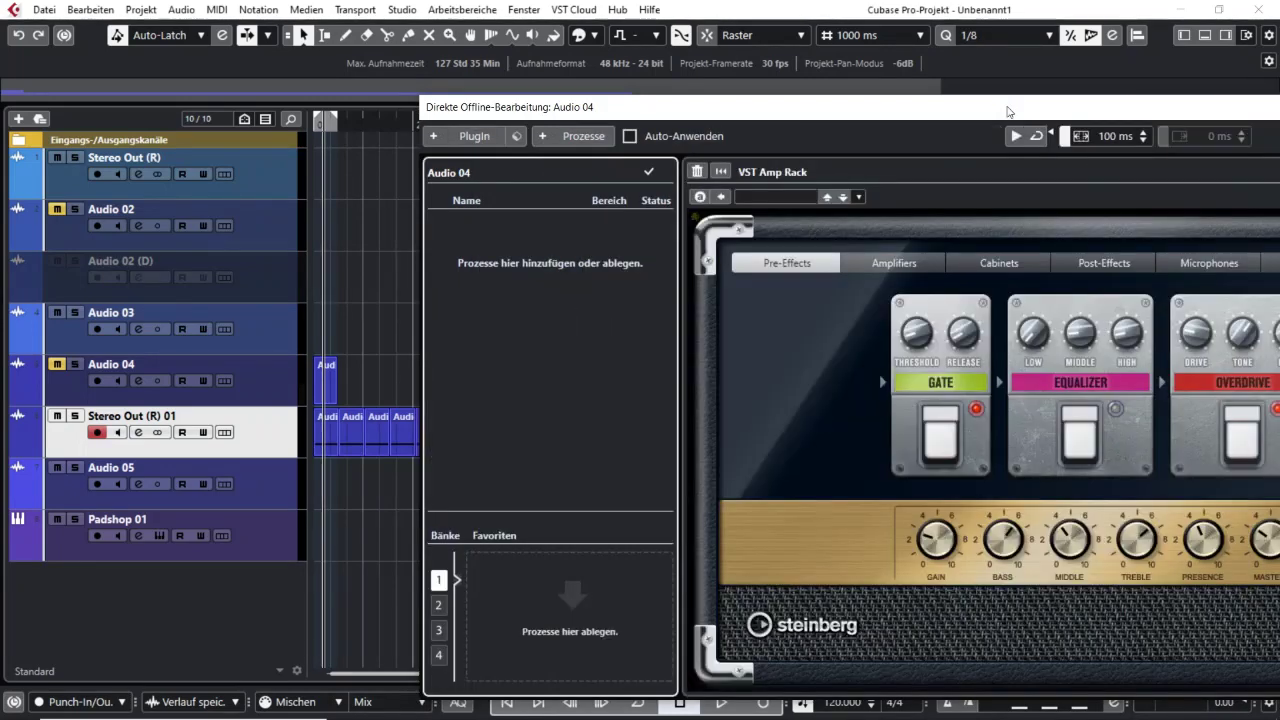
# Switch on the Equalizer pedal and apply the Amp Rack to the event as a new version.
pyautogui.moveTo(1008, 113); pyautogui.dragTo(676, 56)
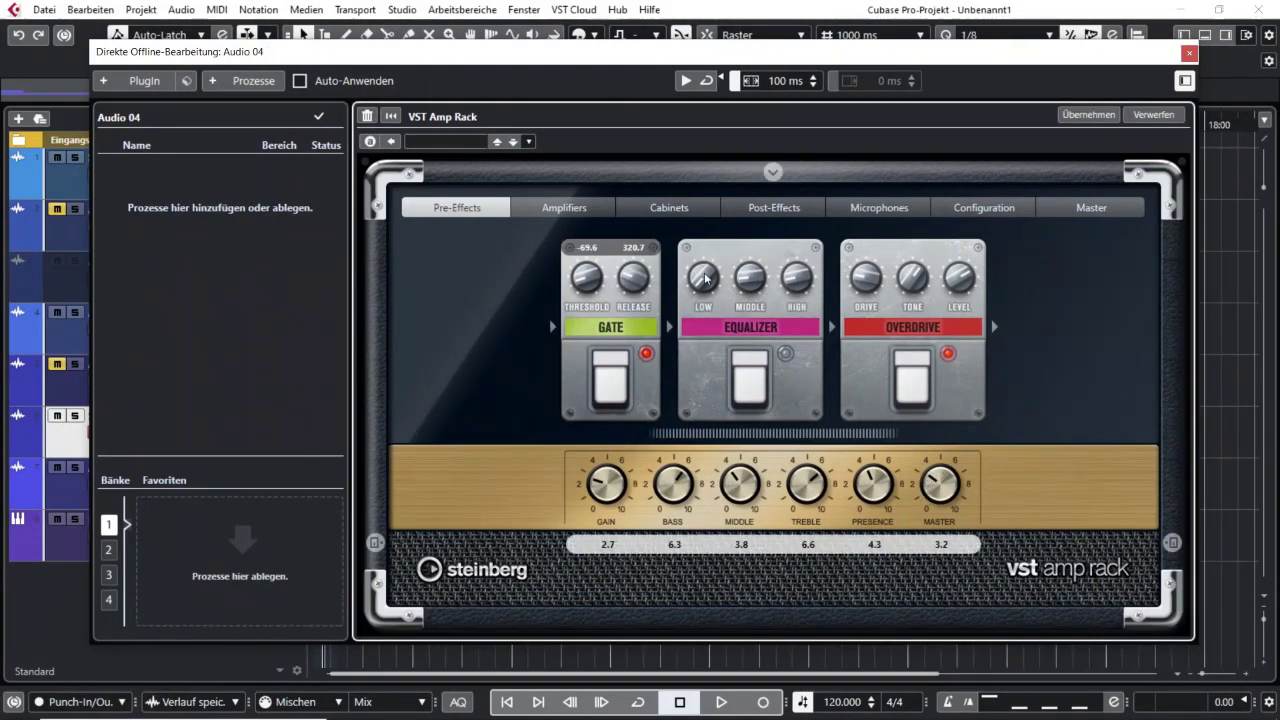
pyautogui.moveTo(731, 291); pyautogui.dragTo(807, 289)
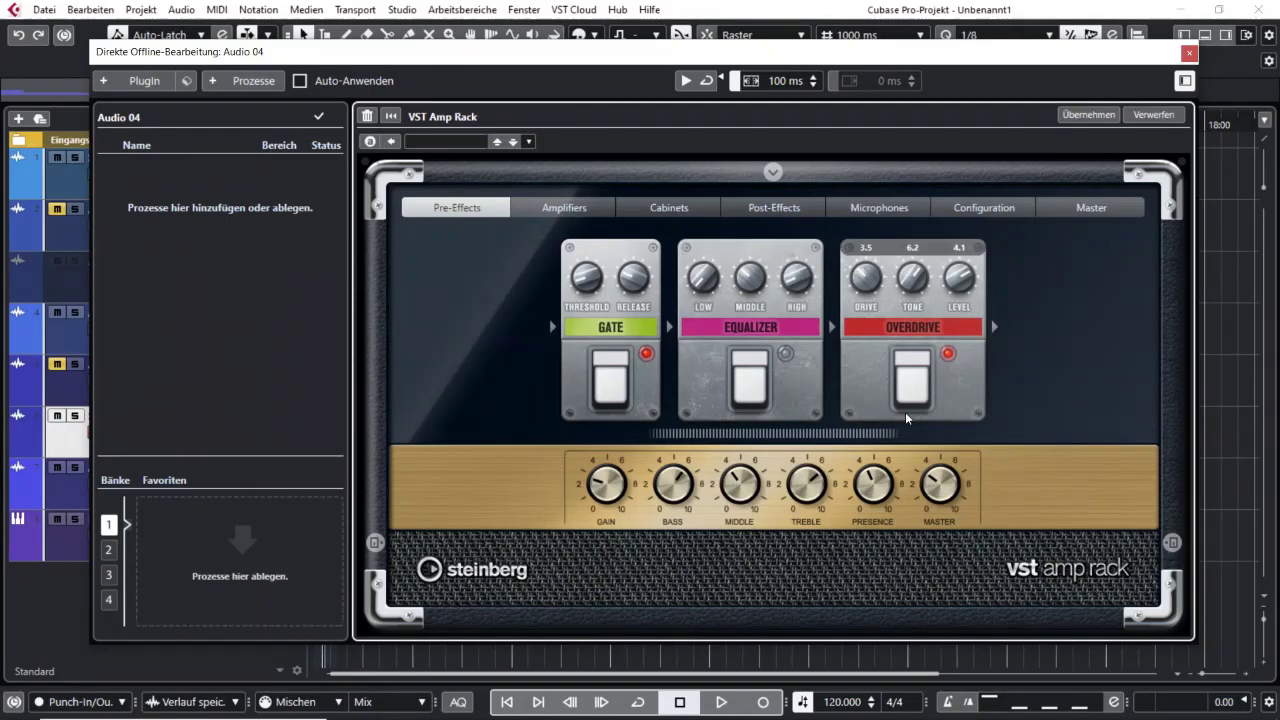
pyautogui.click(745, 394)
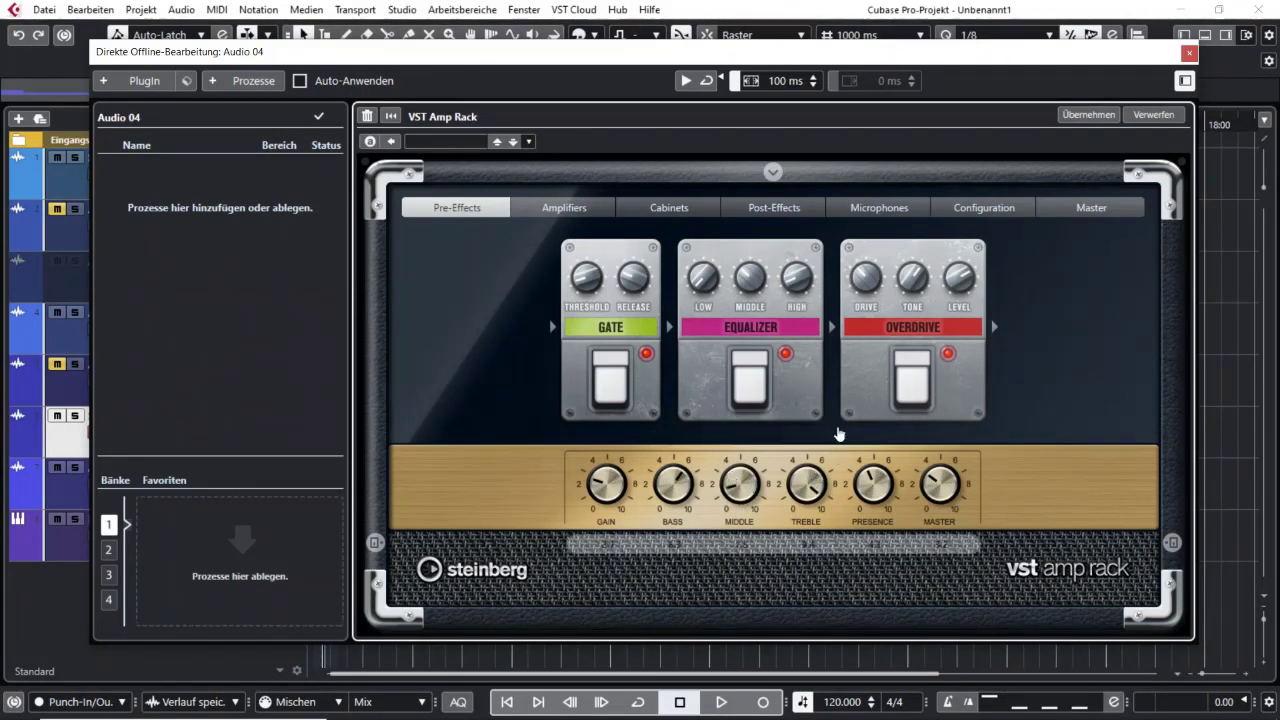
pyautogui.click(1088, 114)
pyautogui.click(638, 407)
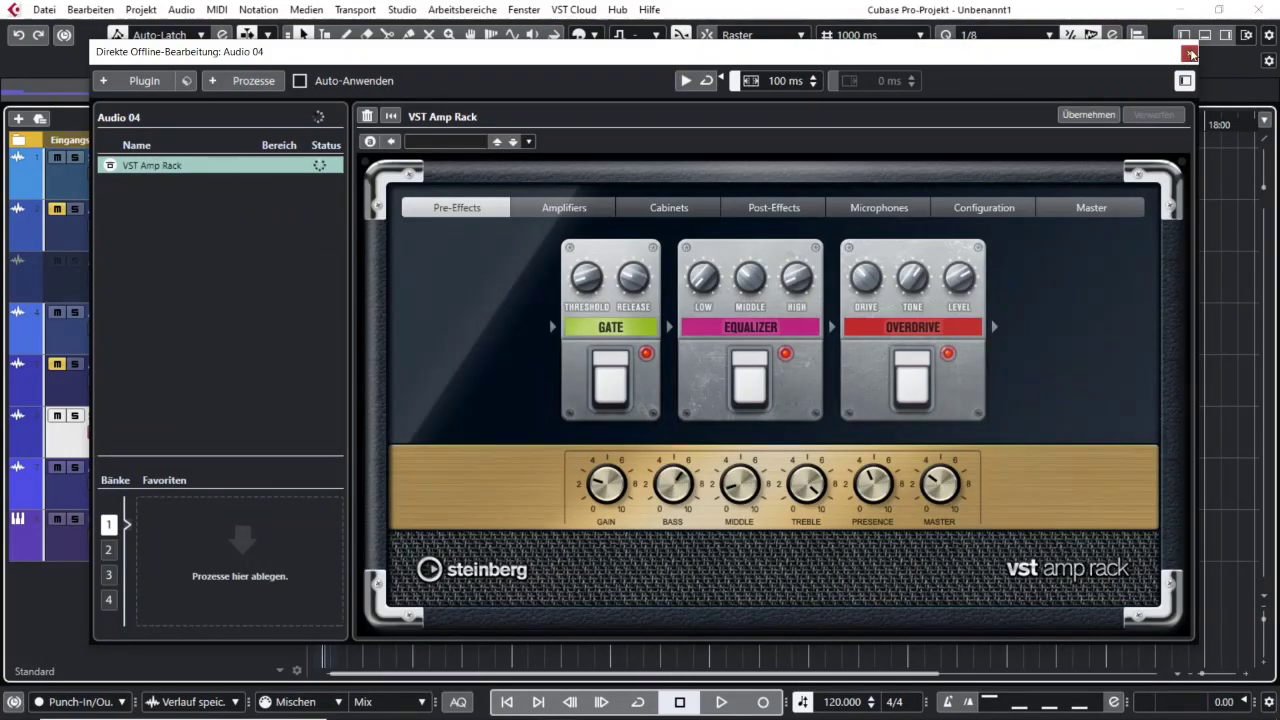
pyautogui.click(1188, 52)
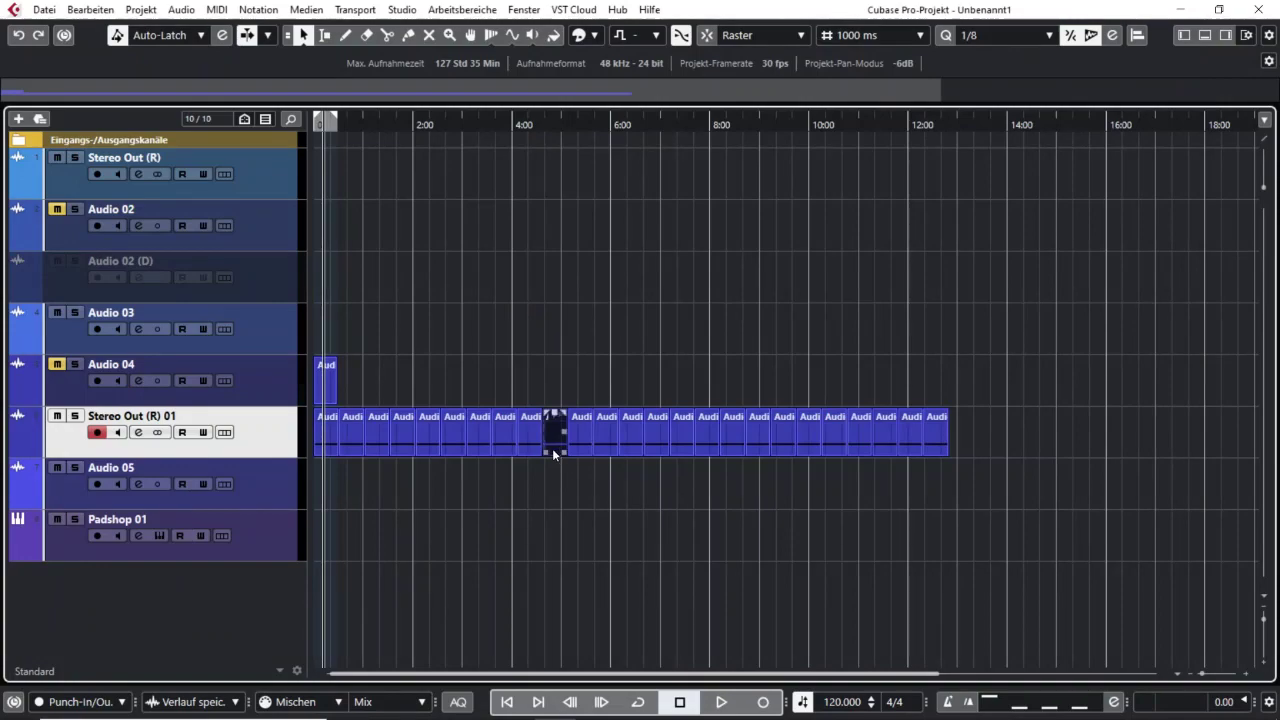
# Zoom the timeline in to the 4:35–5:15 stretch and select the Audio 04 (Audio 04 (2)) event.
pyautogui.click(586, 197)
pyautogui.moveTo(545, 145); pyautogui.dragTo(546, 165)
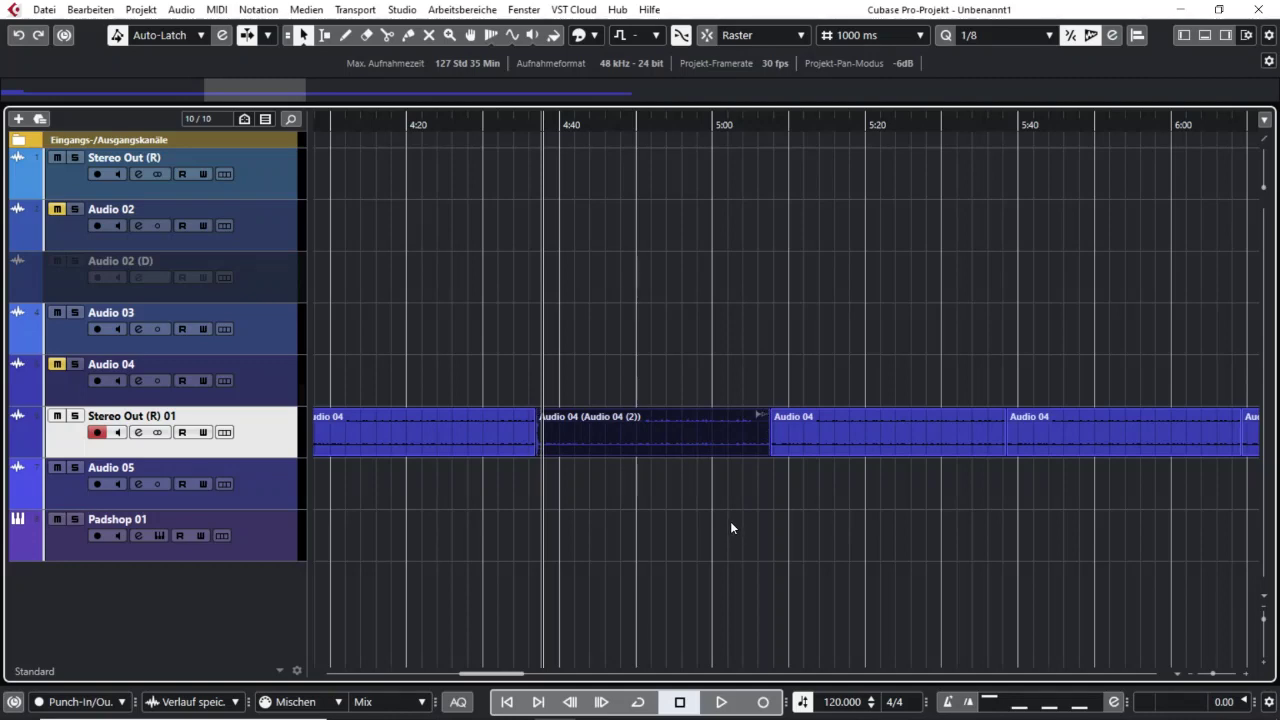
pyautogui.moveTo(513, 140); pyautogui.dragTo(358, 170)
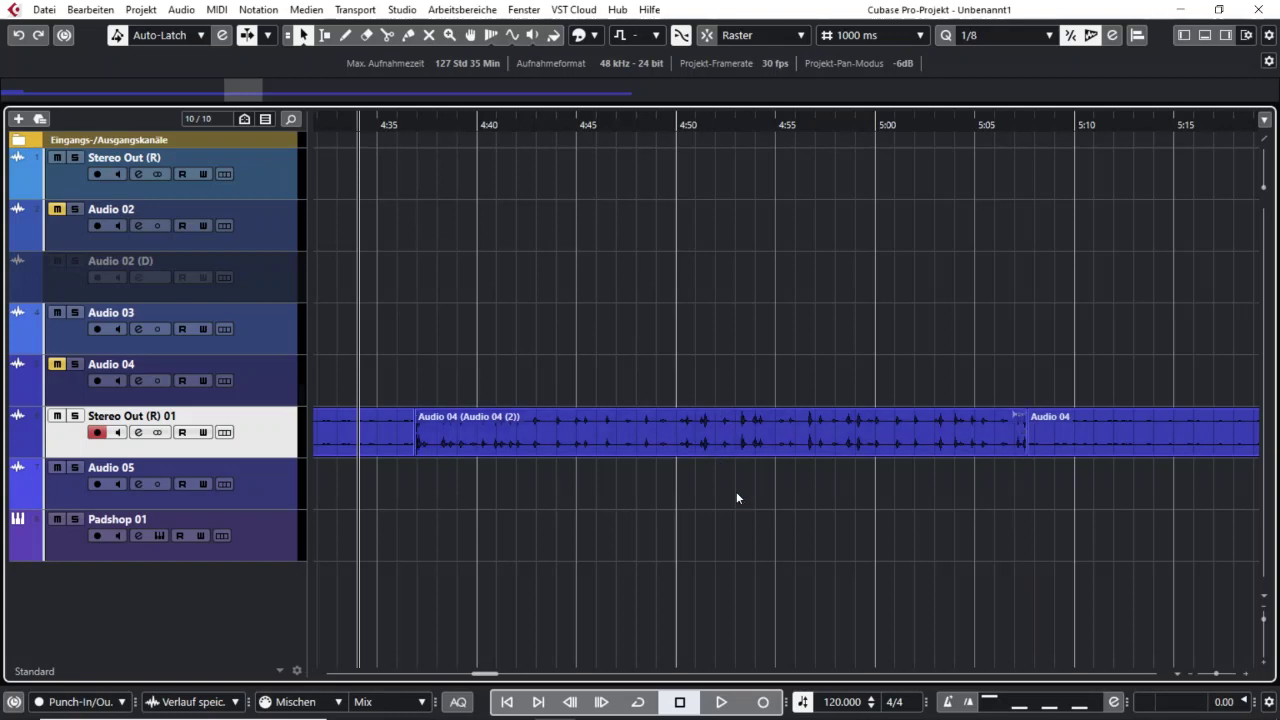
pyautogui.click(680, 451)
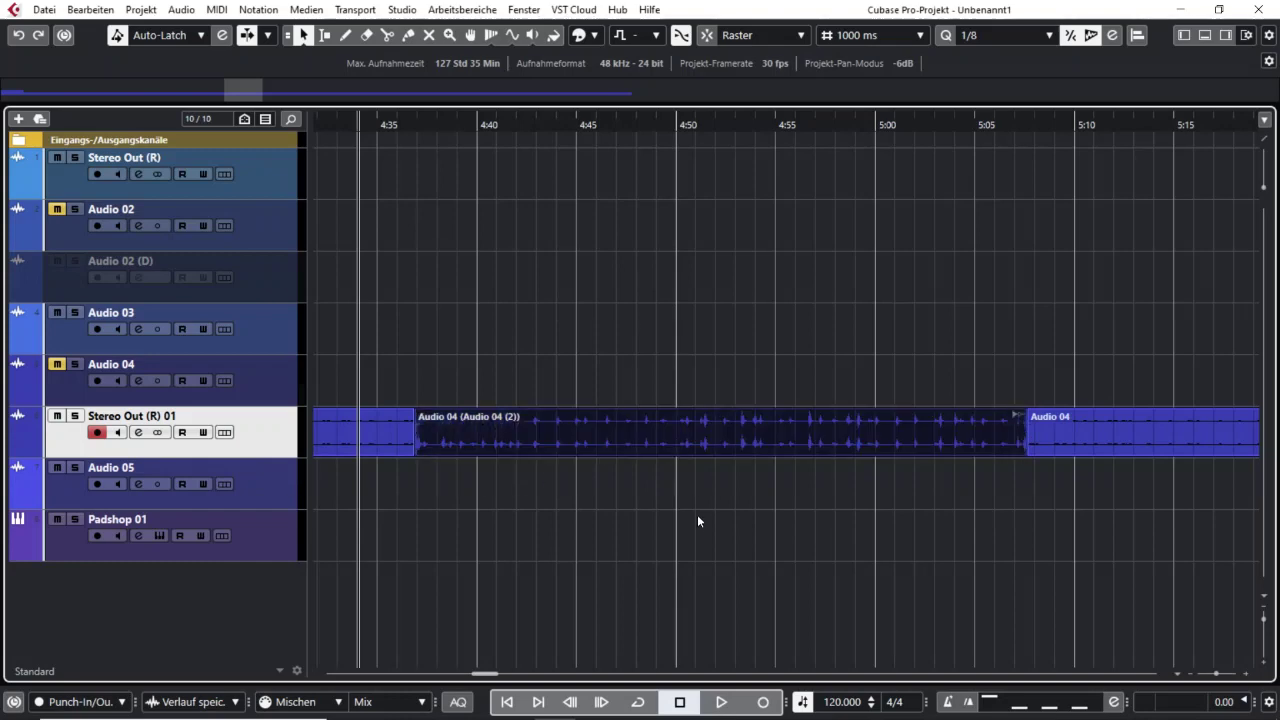
# In the offline VST Amp Rack, set Overdrive drive to 3.6 and level to 8.3, then apply.
pyautogui.press('F7')
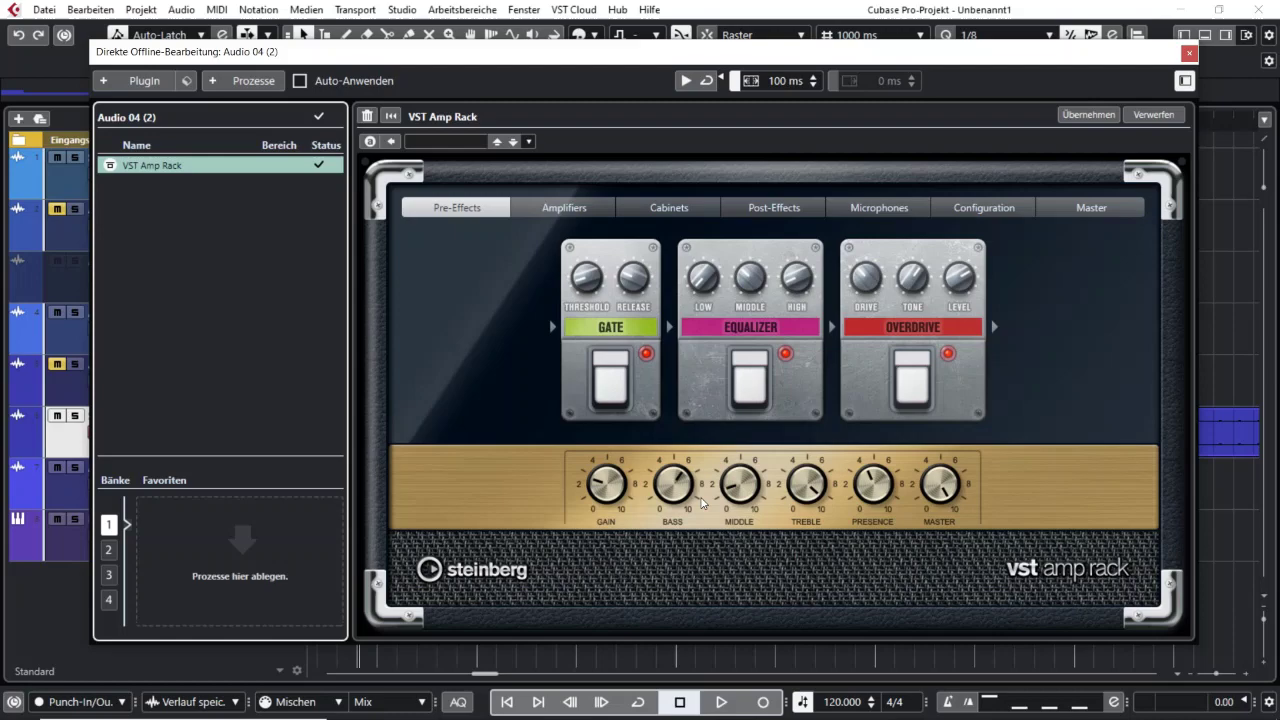
pyautogui.moveTo(755, 472)
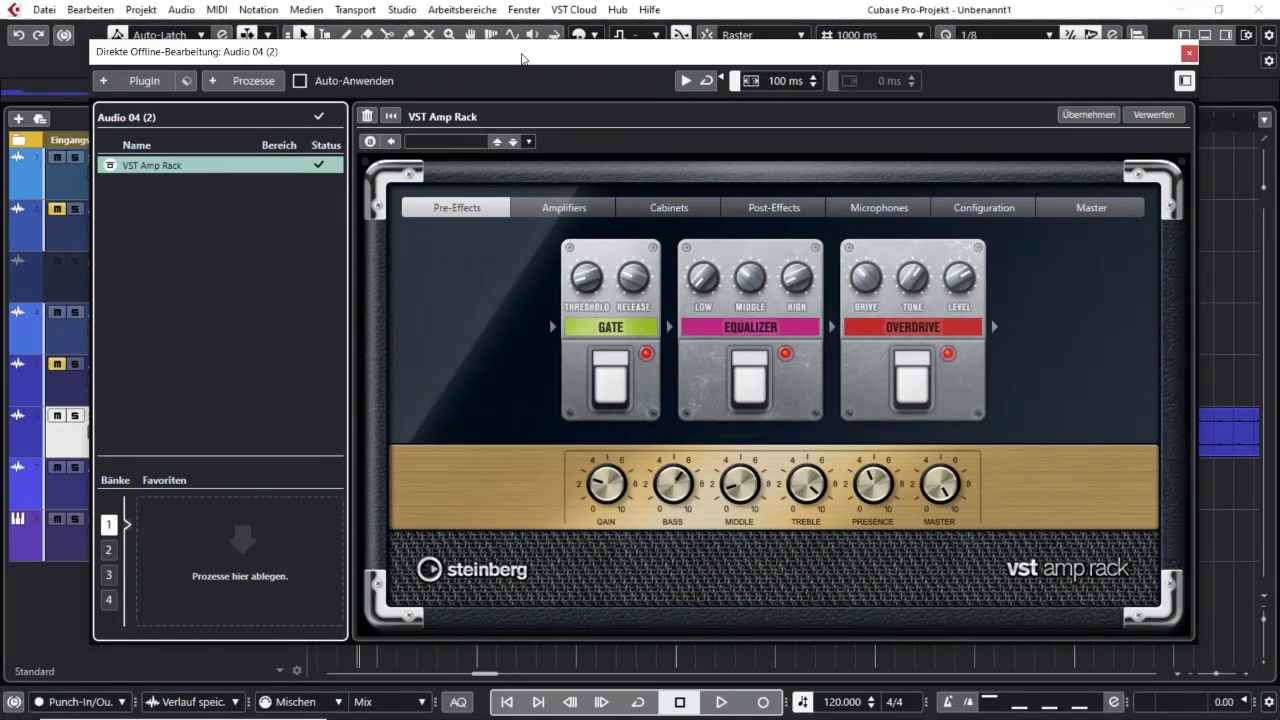
pyautogui.moveTo(548, 78); pyautogui.dragTo(562, 50)
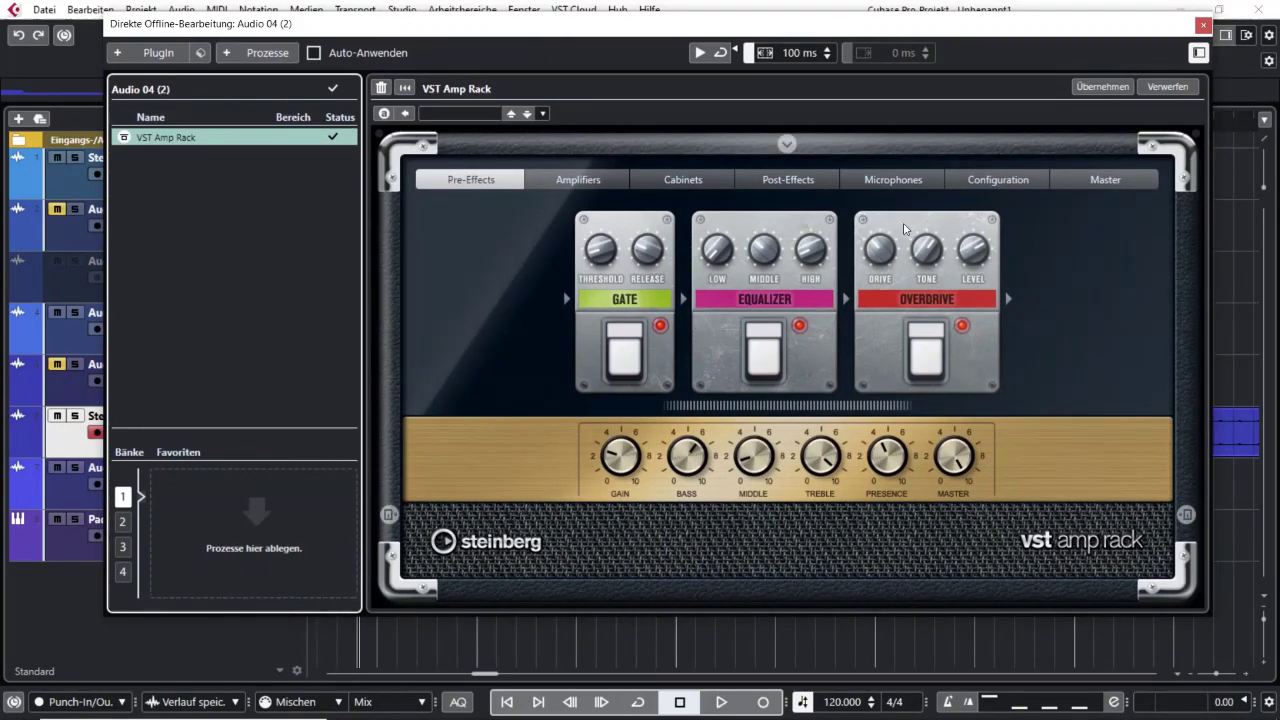
pyautogui.moveTo(879, 250)
pyautogui.moveTo(876, 262); pyautogui.dragTo(878, 248)
pyautogui.moveTo(961, 258); pyautogui.dragTo(963, 231)
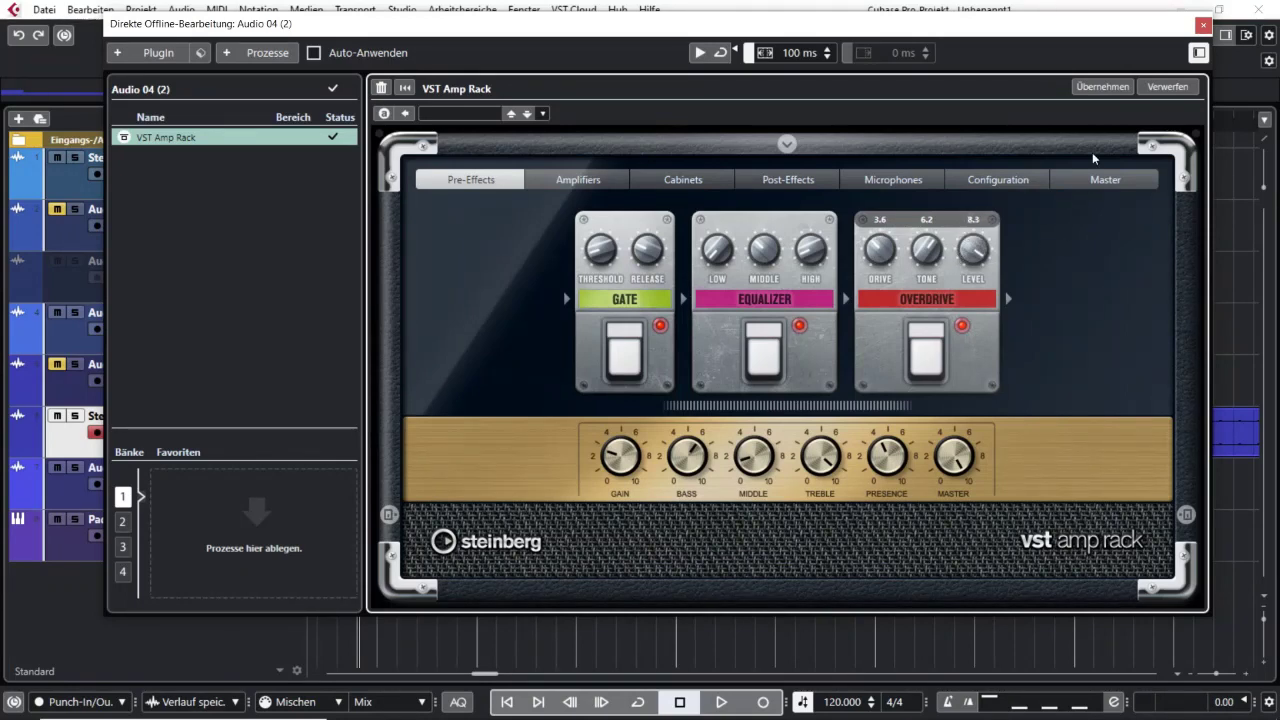
pyautogui.click(1090, 88)
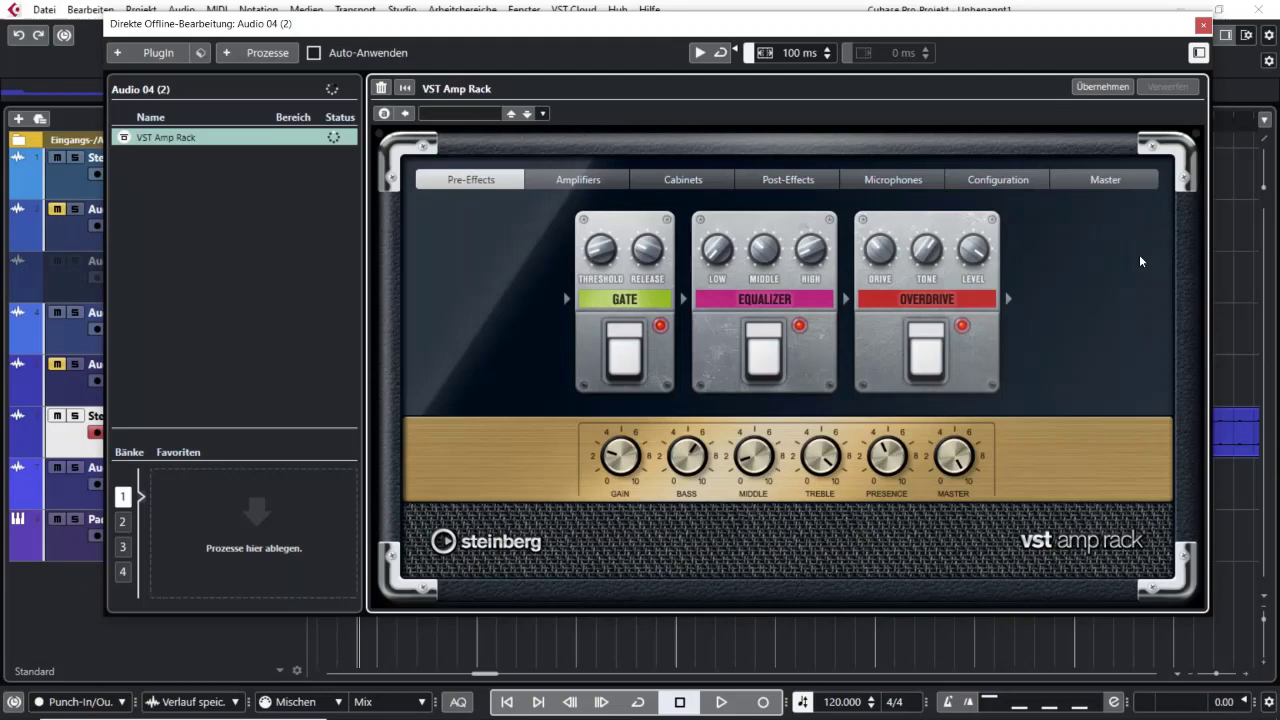
pyautogui.click(1204, 26)
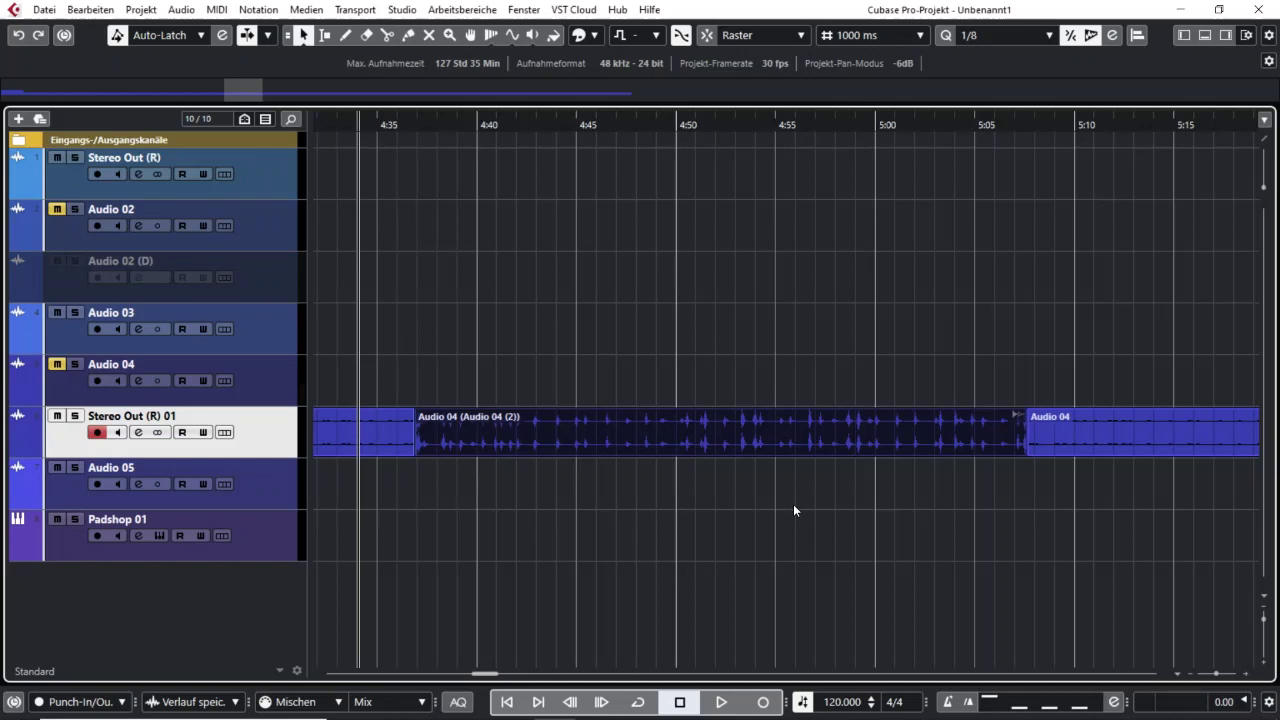
pyautogui.click(138, 432)
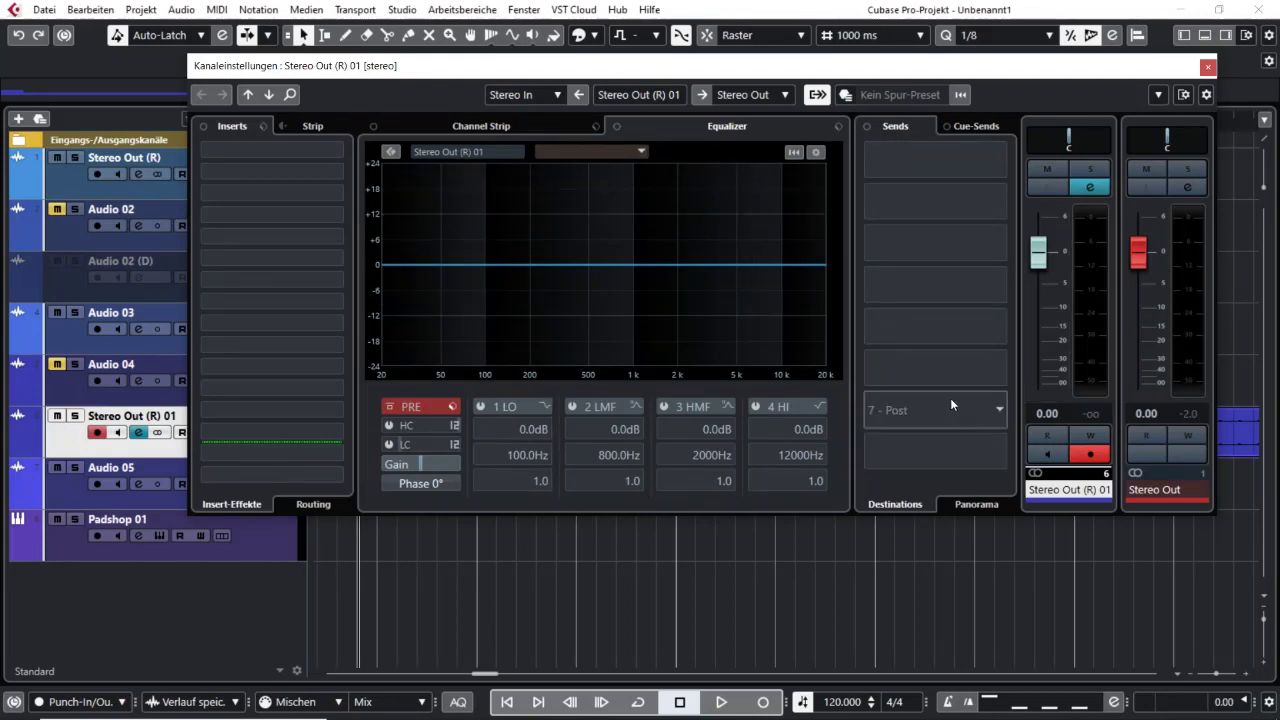
pyautogui.click(331, 148)
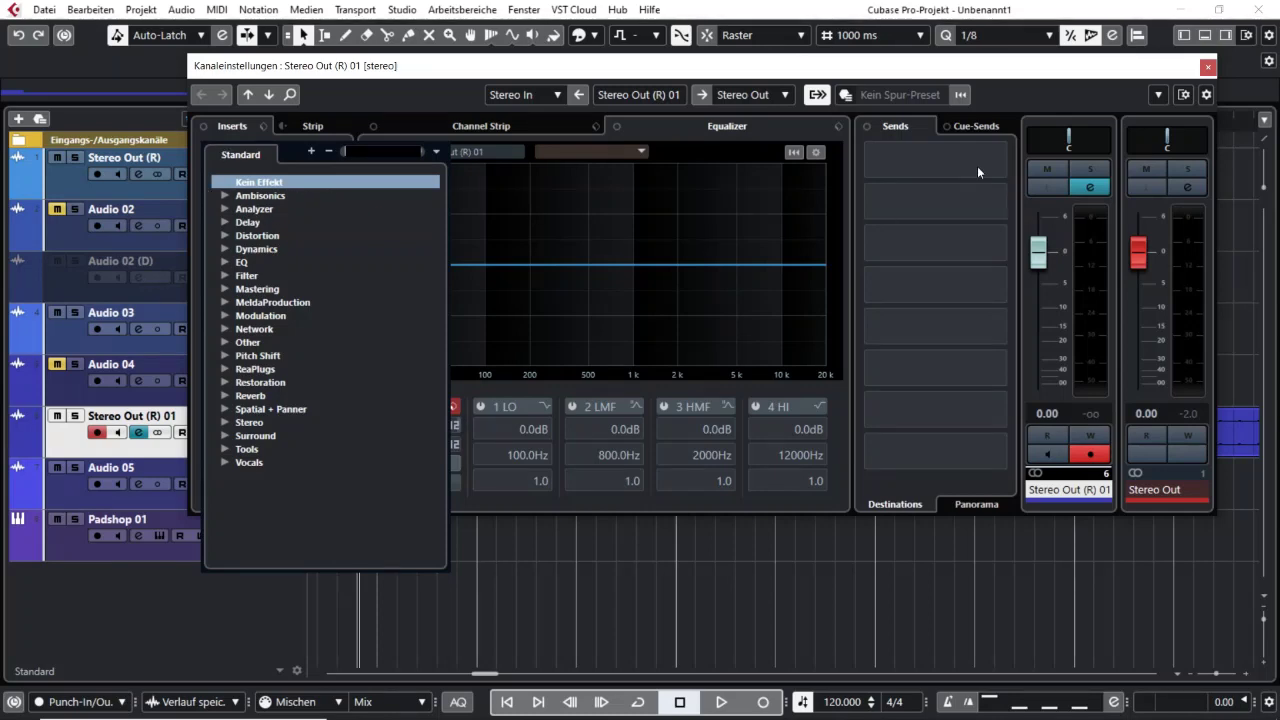
pyautogui.click(1030, 93)
pyautogui.click(1208, 67)
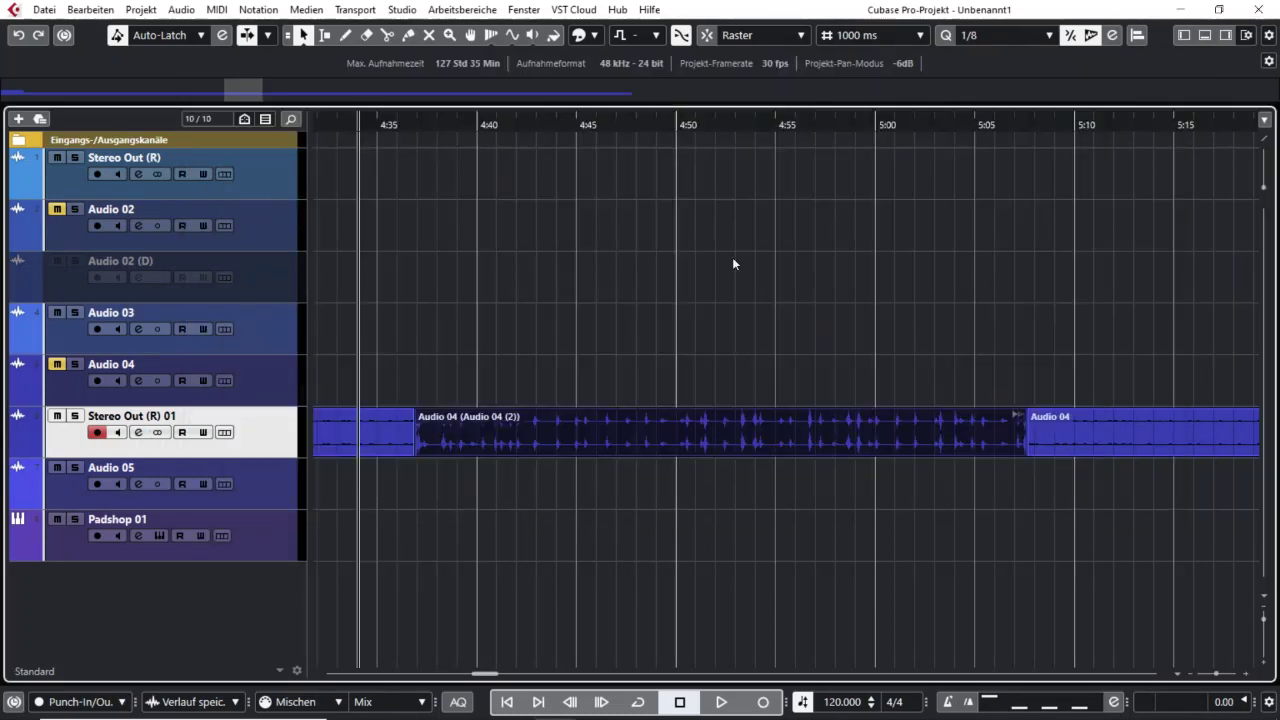
pyautogui.click(766, 430)
pyautogui.click(608, 310)
pyautogui.keyDown('ctrl'); pyautogui.scroll(-3, 670, 310); pyautogui.keyUp('ctrl')
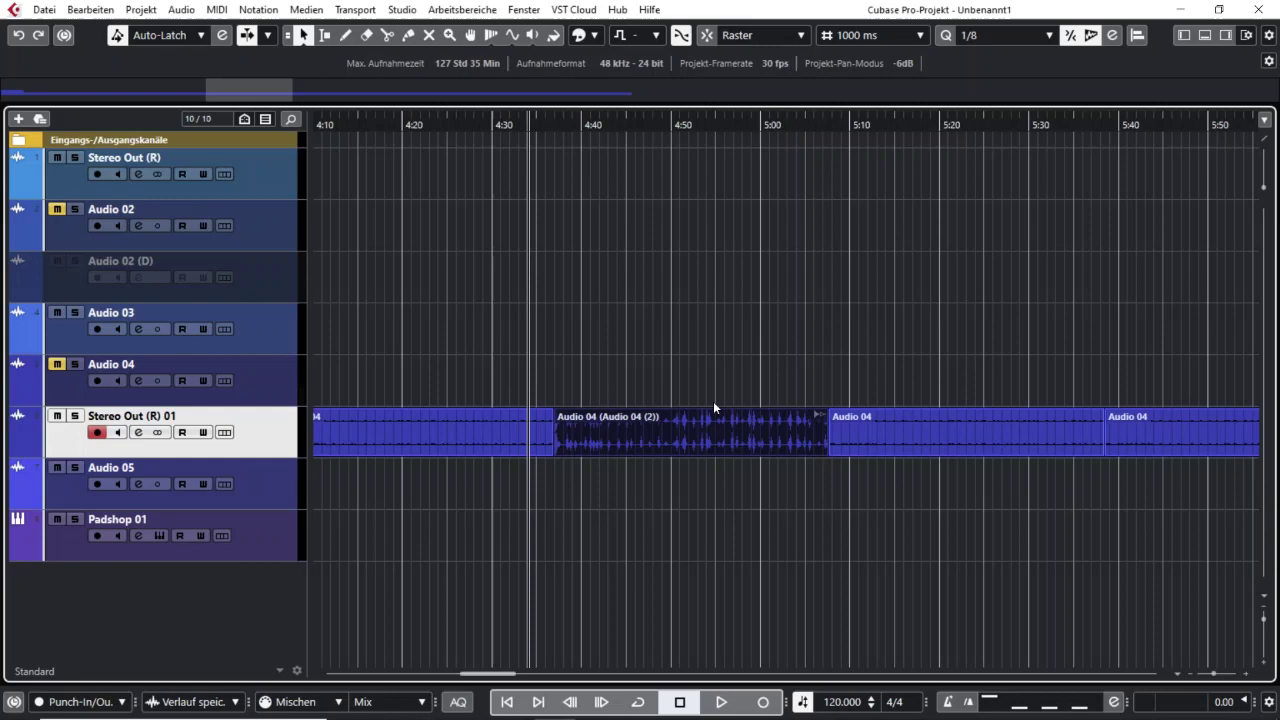
pyautogui.click(699, 452)
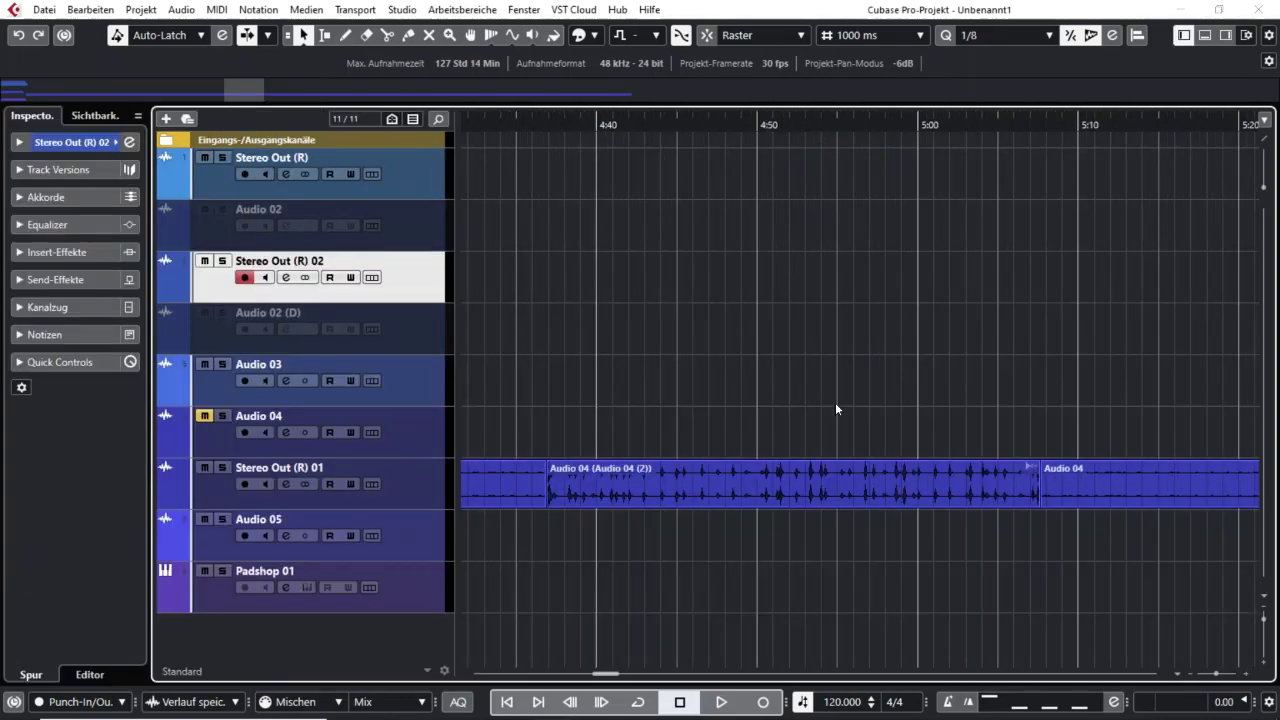
# Open the MixConsole (F3) with the Direct Offline Processing window (F7) over it.
pyautogui.press('F3')
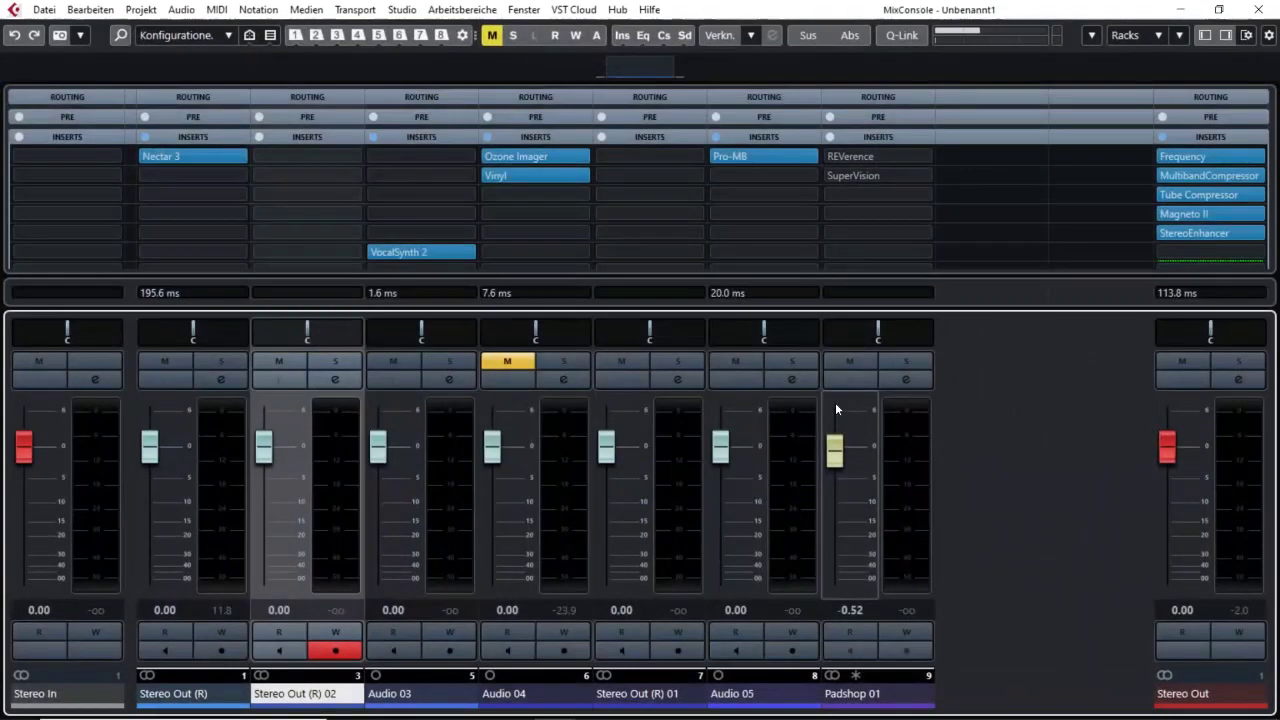
pyautogui.press('F7')
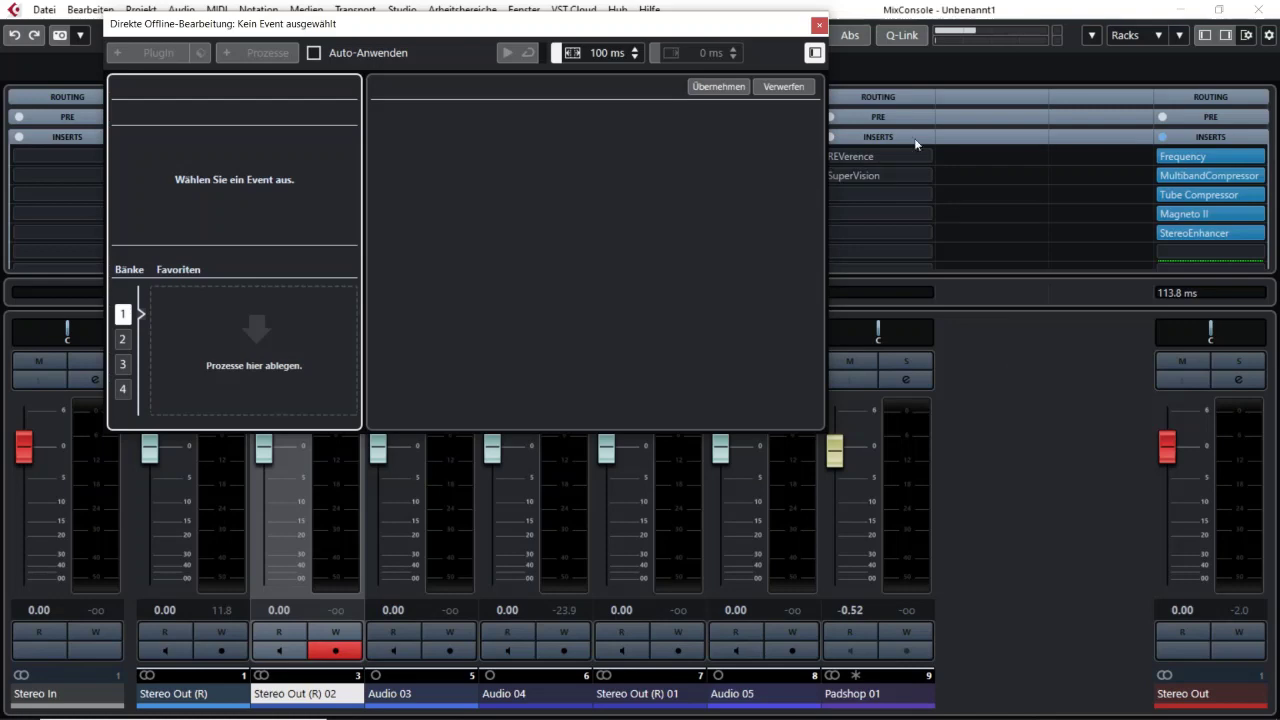
# Drop the Stereo Out insert chain into the offline process list as a new version, then return to the arrangement.
pyautogui.moveTo(714, 24); pyautogui.dragTo(874, 80)
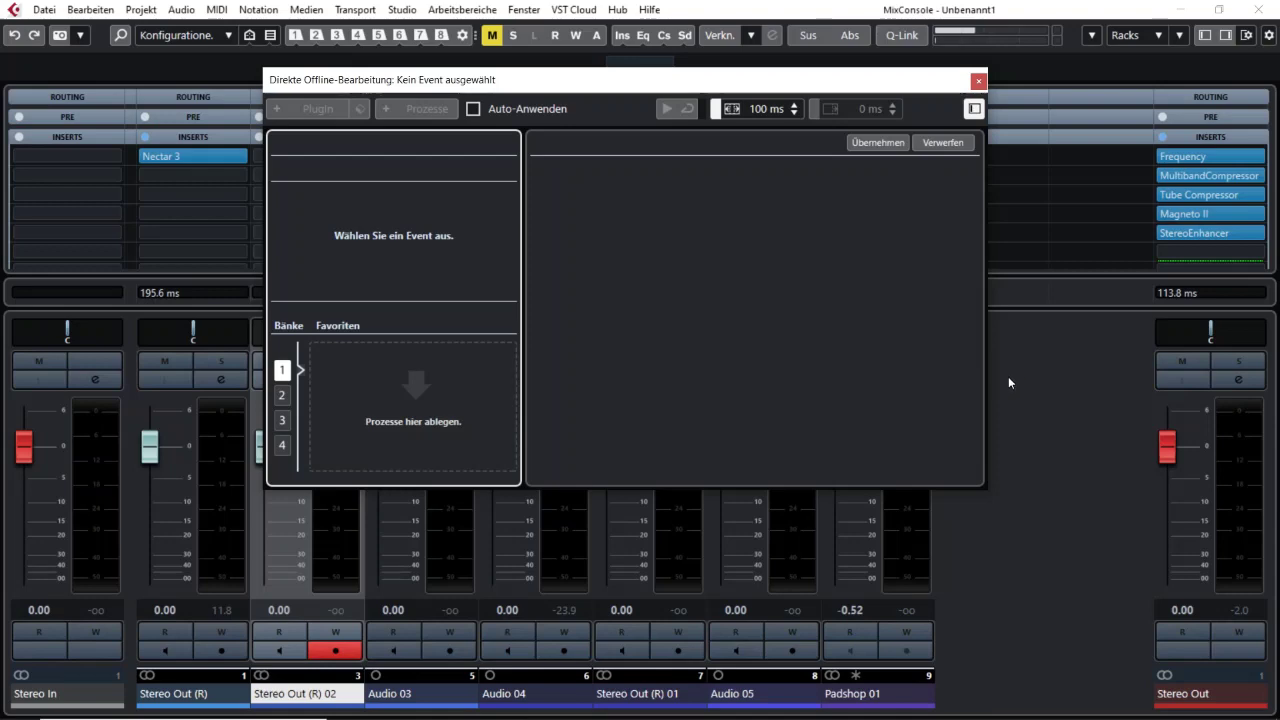
pyautogui.moveTo(1201, 227)
pyautogui.keyDown('alt'); pyautogui.click(1201, 152); pyautogui.keyUp('alt')
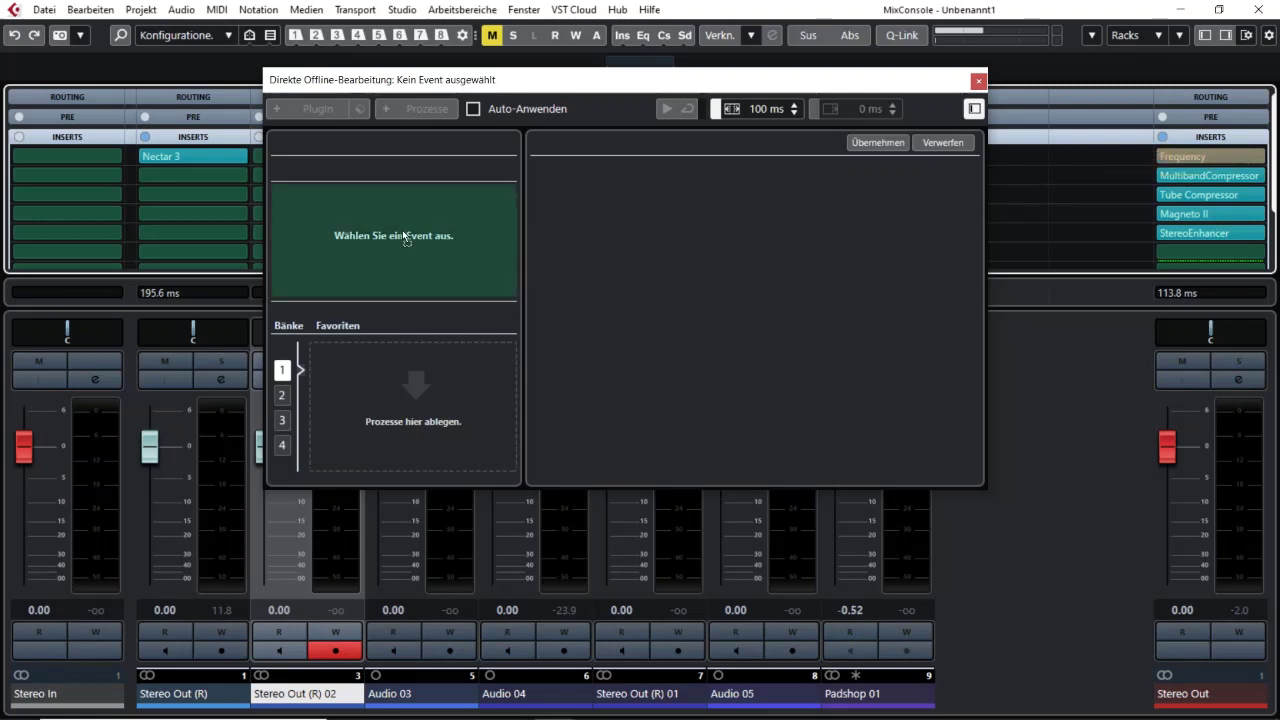
pyautogui.moveTo(1195, 167); pyautogui.dragTo(1200, 159)
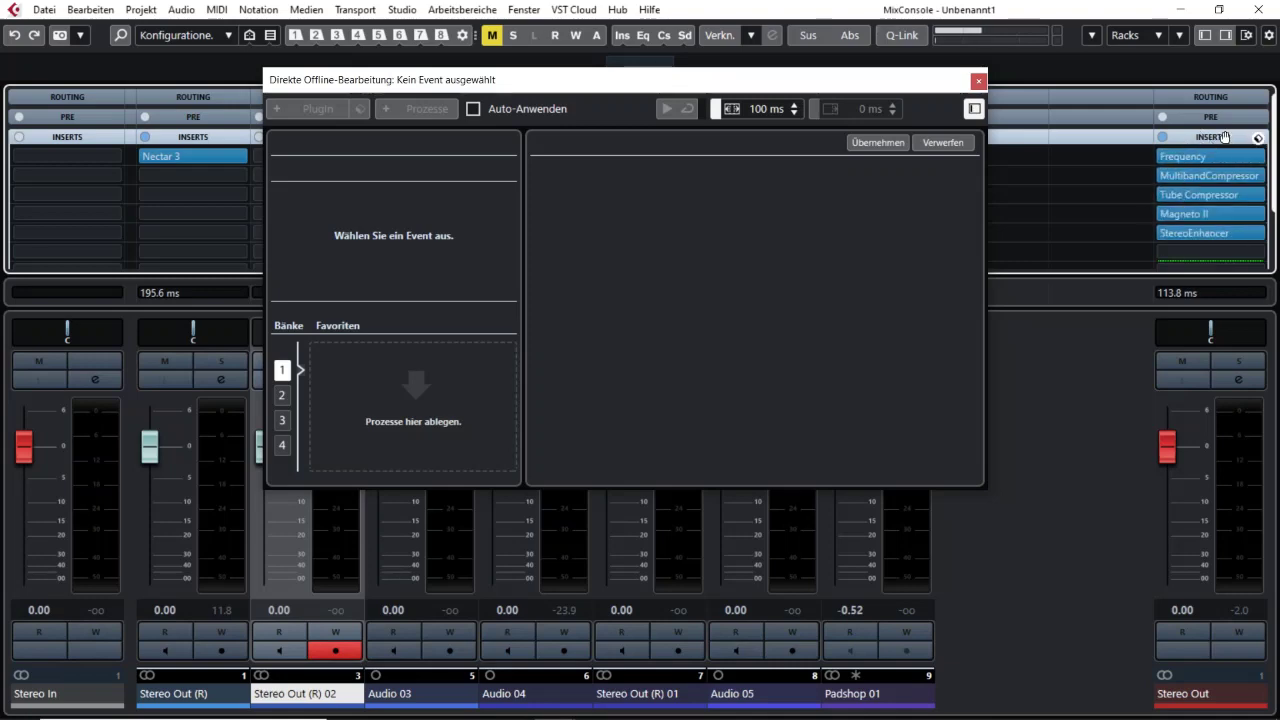
pyautogui.moveTo(1224, 136); pyautogui.dragTo(1218, 134)
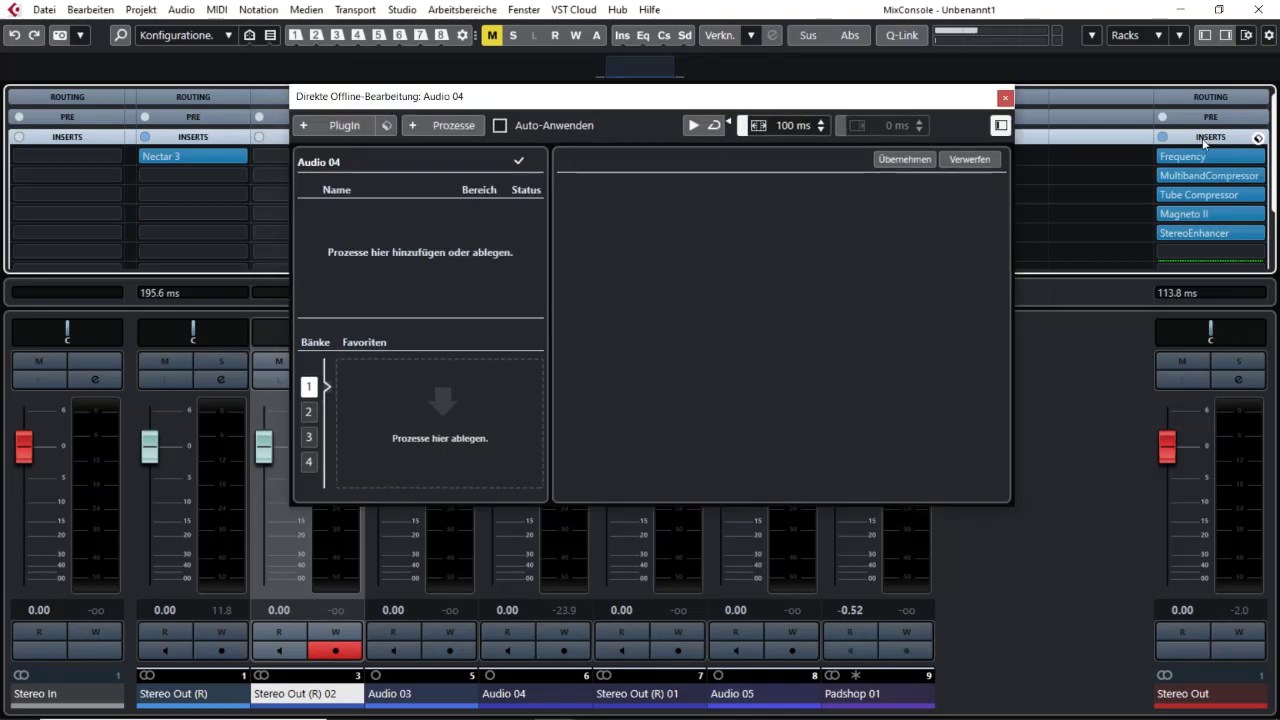
pyautogui.moveTo(1207, 137); pyautogui.dragTo(403, 255)
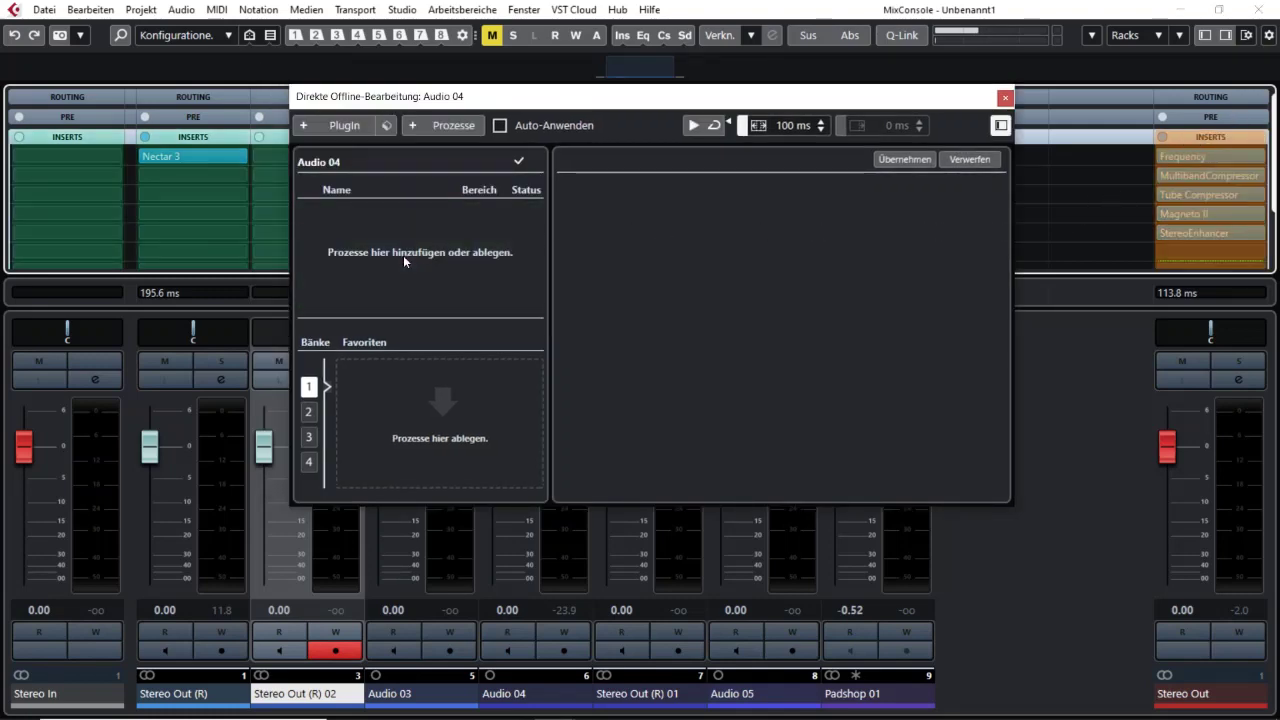
pyautogui.click(645, 411)
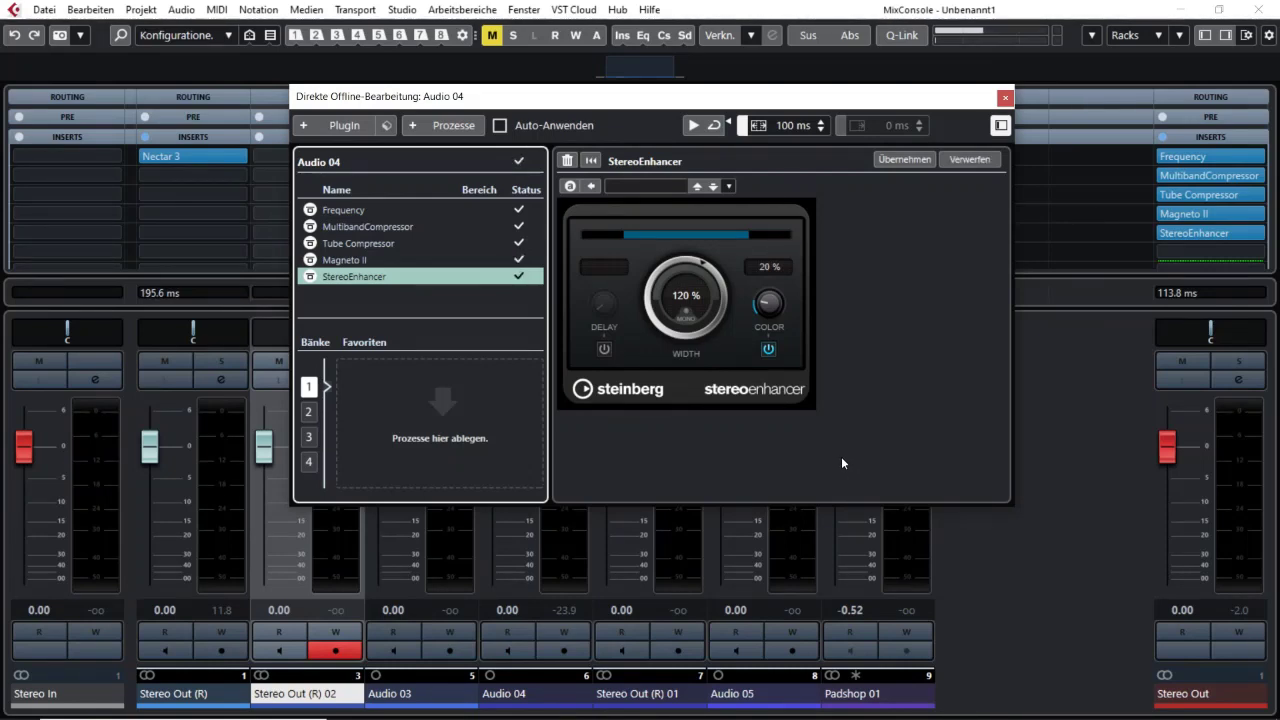
pyautogui.press('F3')
# Zoom out and step the channel settings from Stereo Out (R) 01 up to Audio 02.
pyautogui.press('g')
pyautogui.press('g')
pyautogui.press('g')
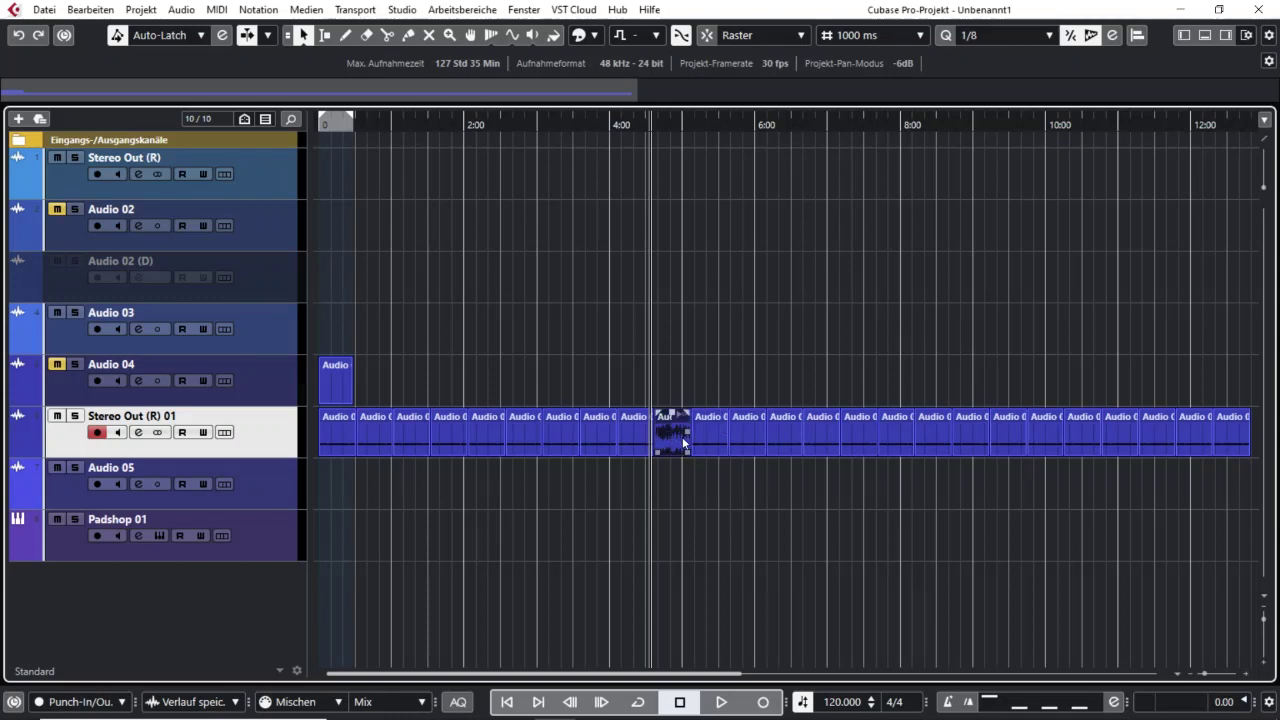
pyautogui.click(138, 432)
pyautogui.click(249, 96)
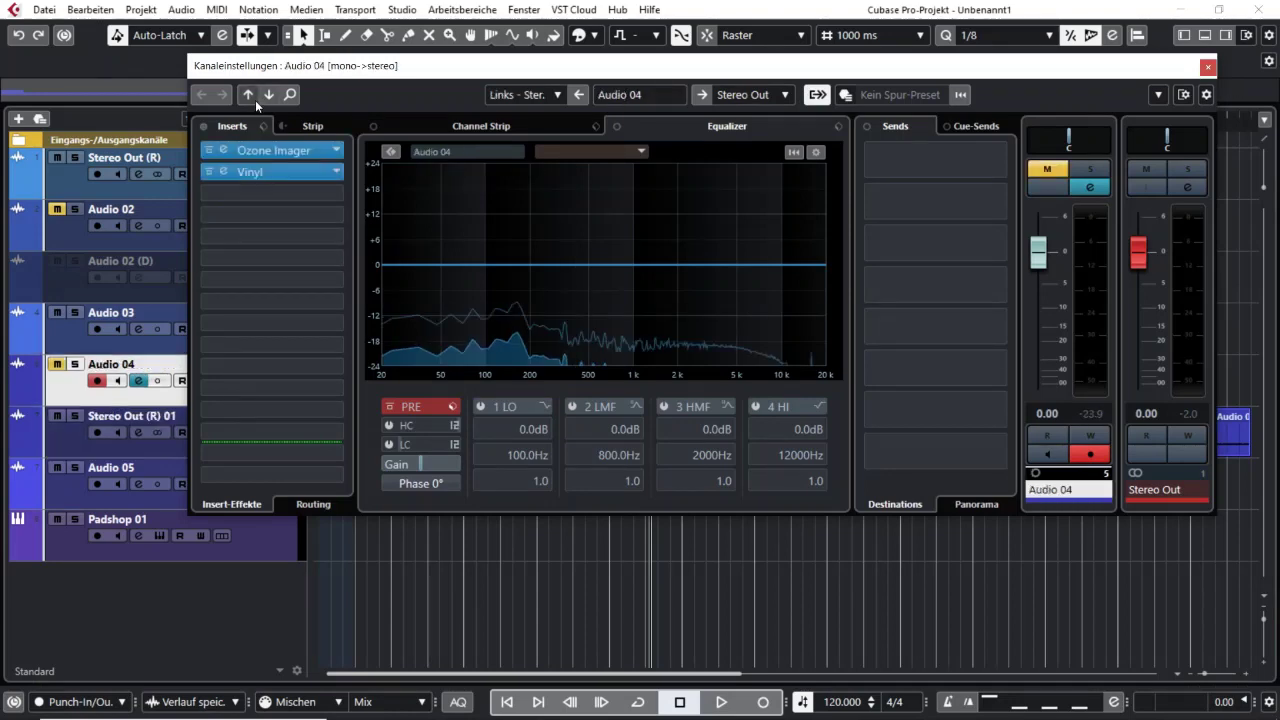
pyautogui.click(250, 97)
pyautogui.click(249, 96)
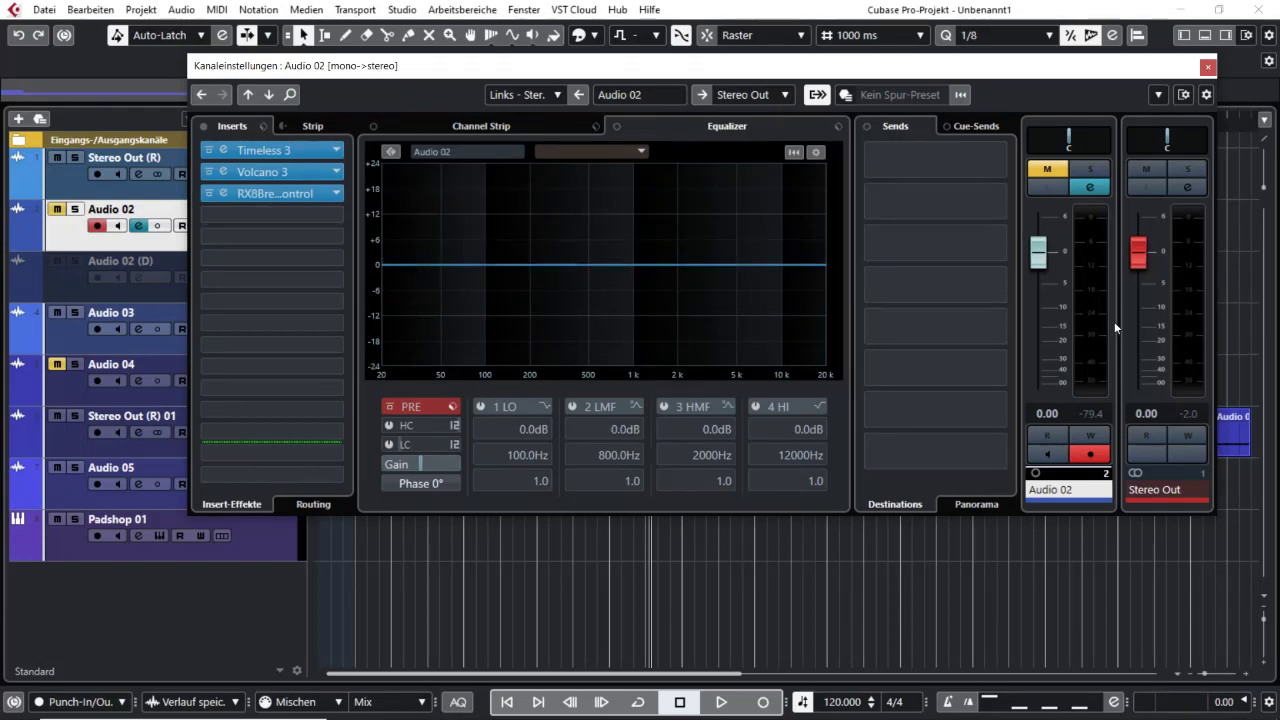
pyautogui.click(1207, 66)
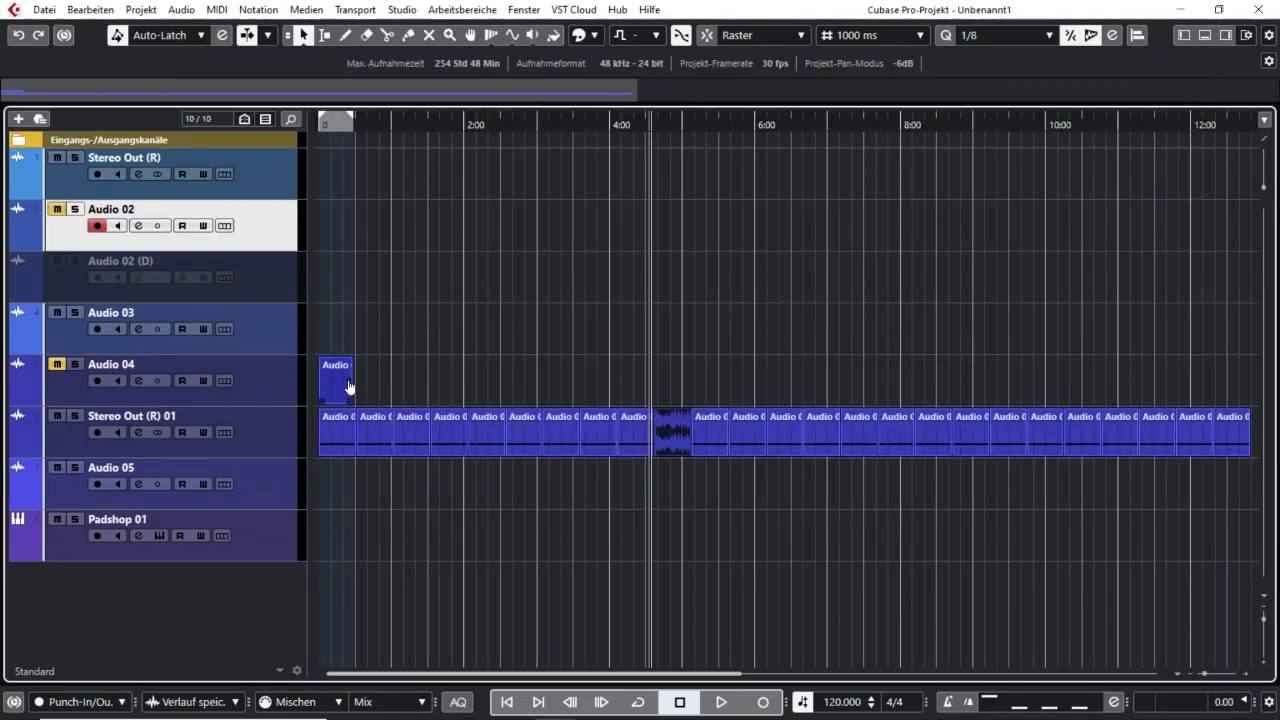
# Move the first Stereo Out (R) 01 event onto the start of Audio 02 and zoom to fit it.
pyautogui.moveTo(337, 432); pyautogui.dragTo(333, 226)
pyautogui.click(337, 223)
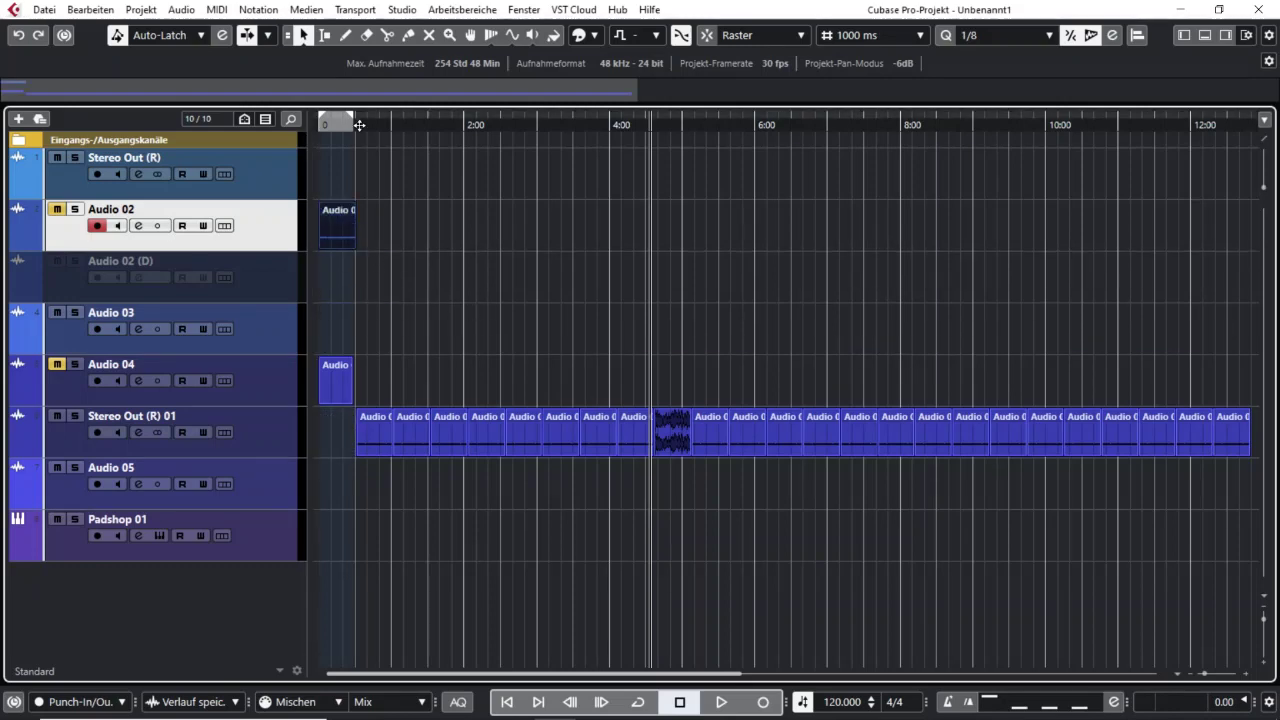
pyautogui.press('h')
pyautogui.hotkey('alt', 's')
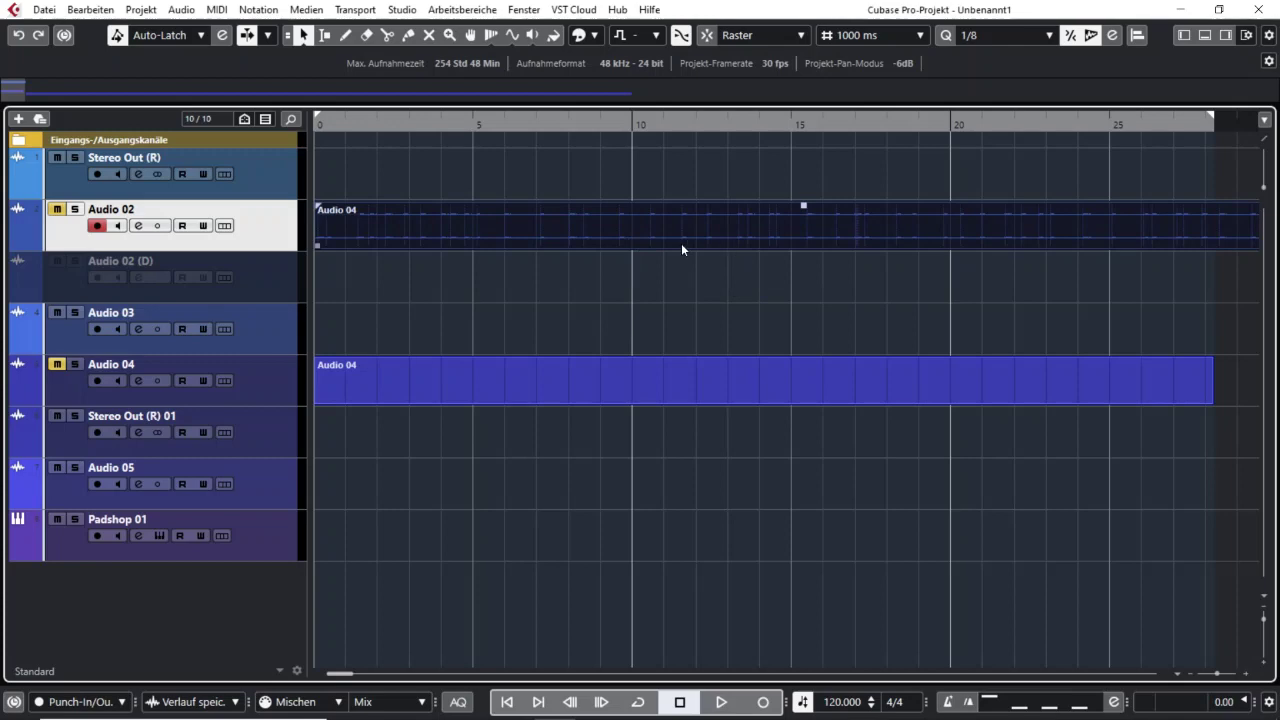
# Select the Audio 04 event on Audio 02 and bring up Edit > Render in Place.
pyautogui.click(315, 158)
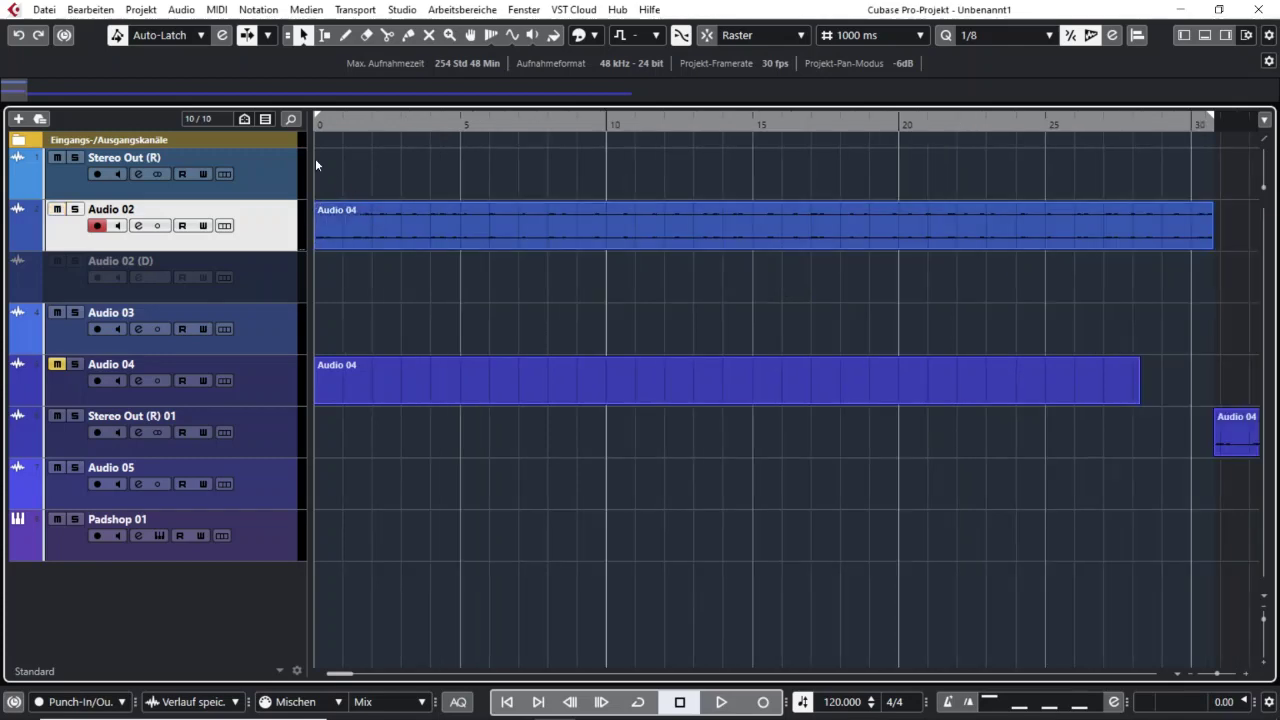
pyautogui.click(91, 9)
pyautogui.moveTo(351, 183)
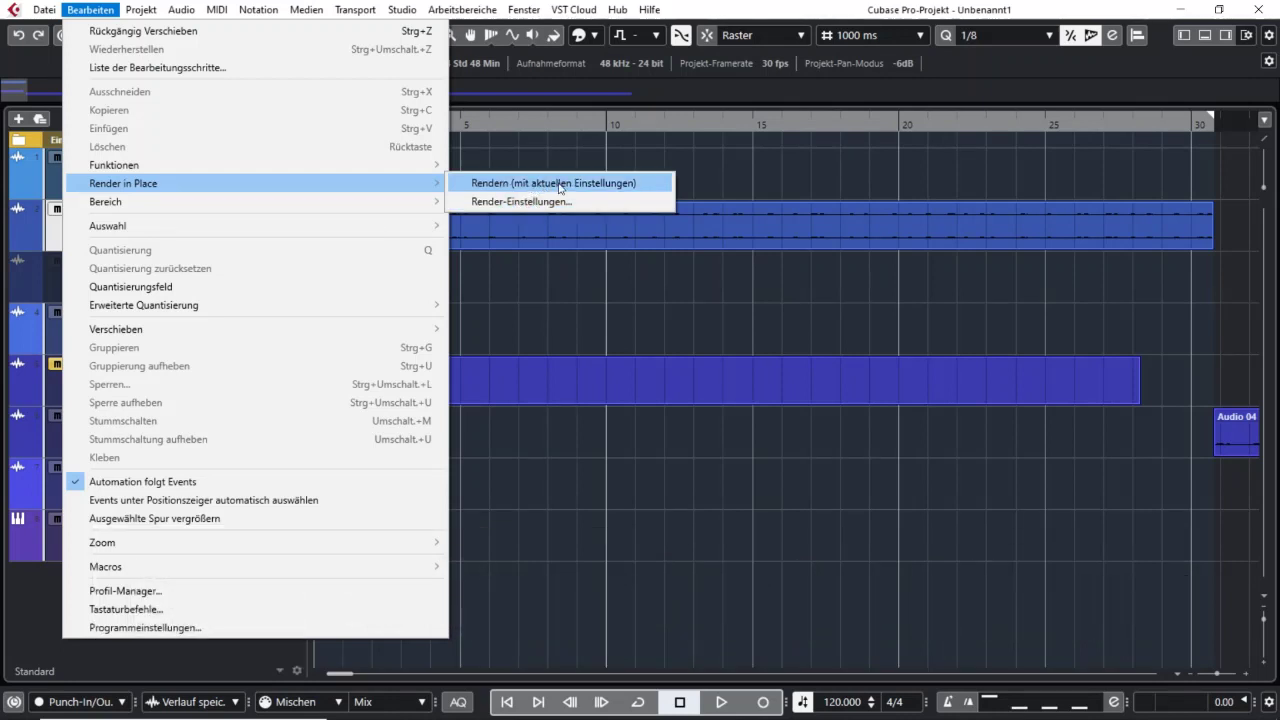
# Render the event in place with current settings, creating Audio 04-01 on a new Stereo Out (R) 02 track.
pyautogui.click(610, 185)
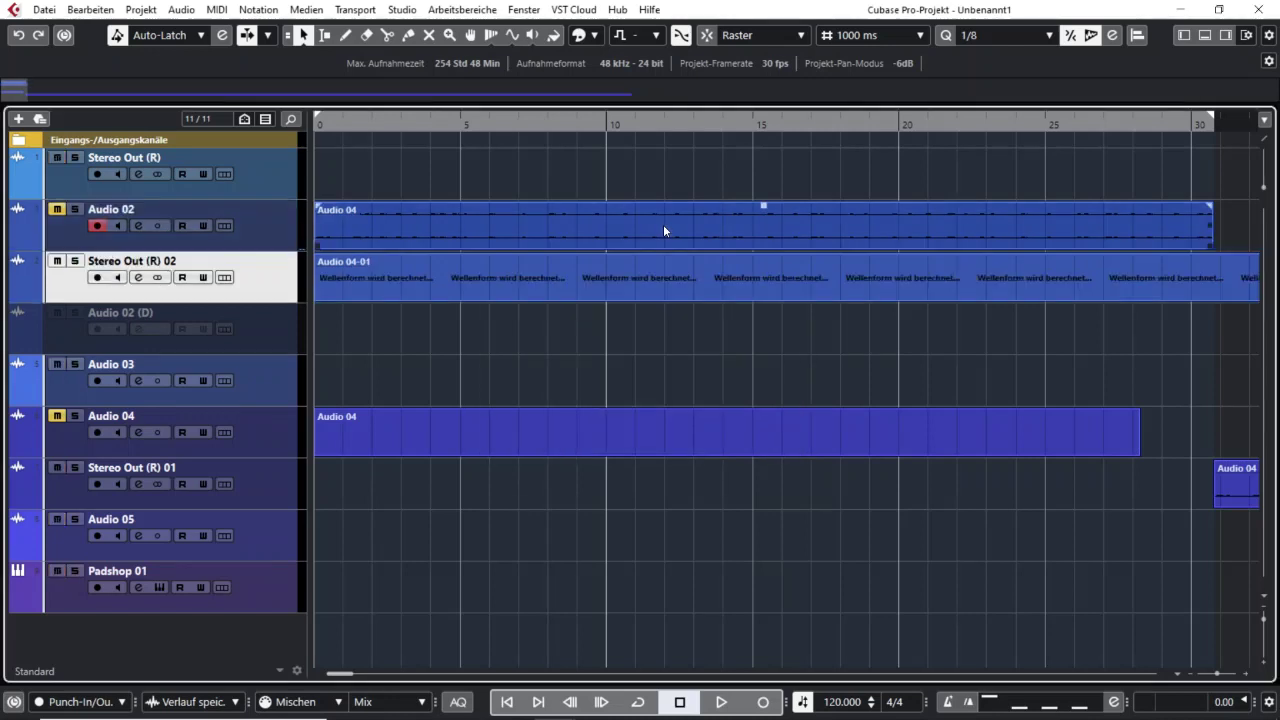
pyautogui.click(791, 286)
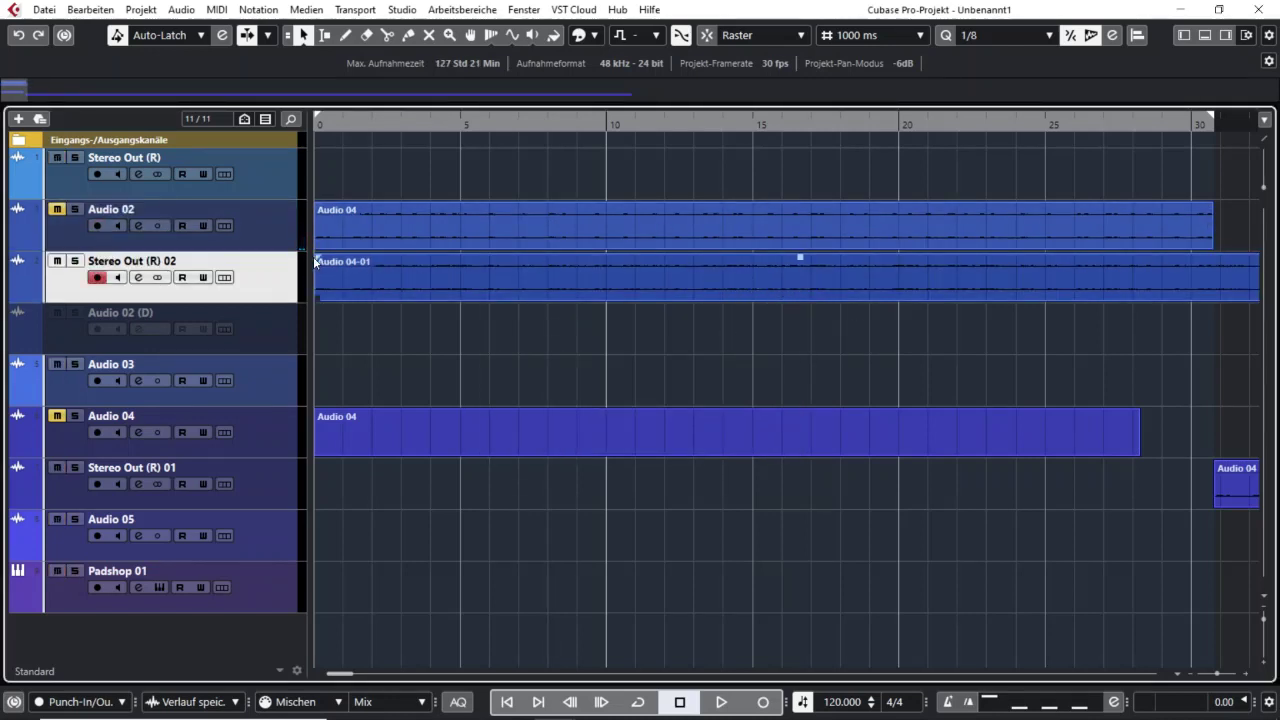
pyautogui.click(281, 241)
pyautogui.rightClick(278, 228)
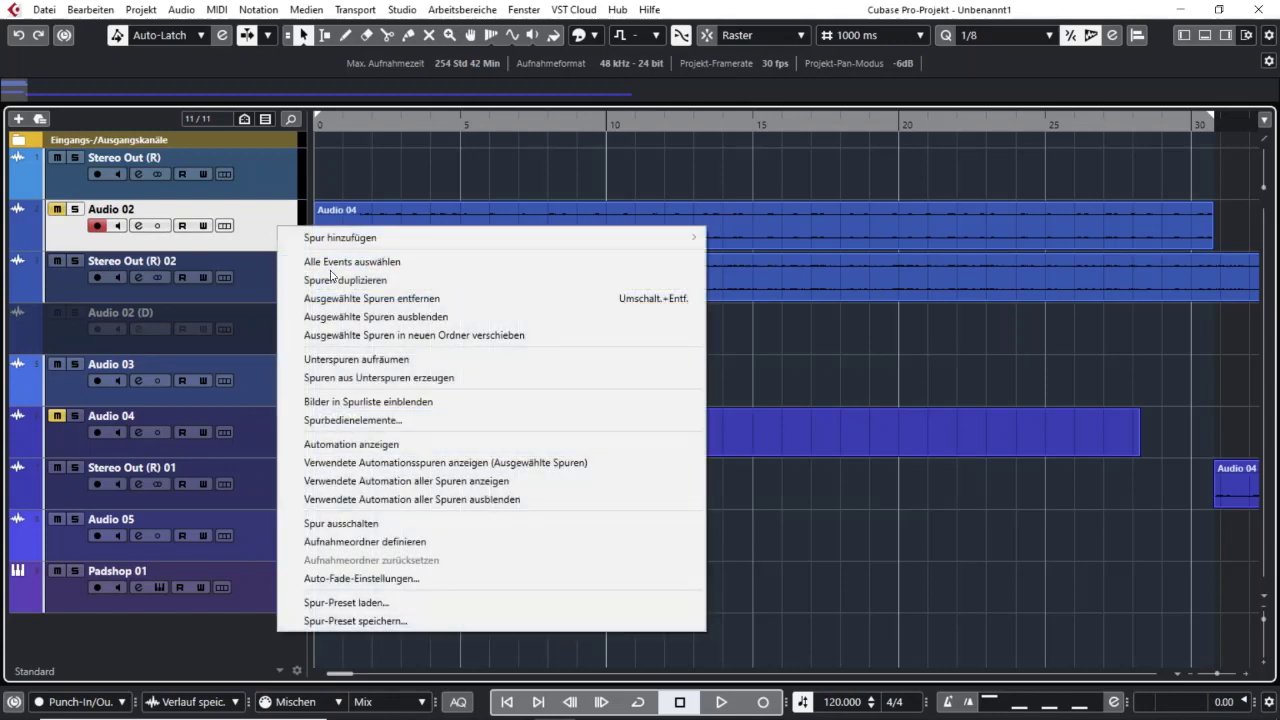
# Disable the Audio 02 track, check the Stereo Out (R) 02 channel settings, and zoom out.
pyautogui.click(392, 523)
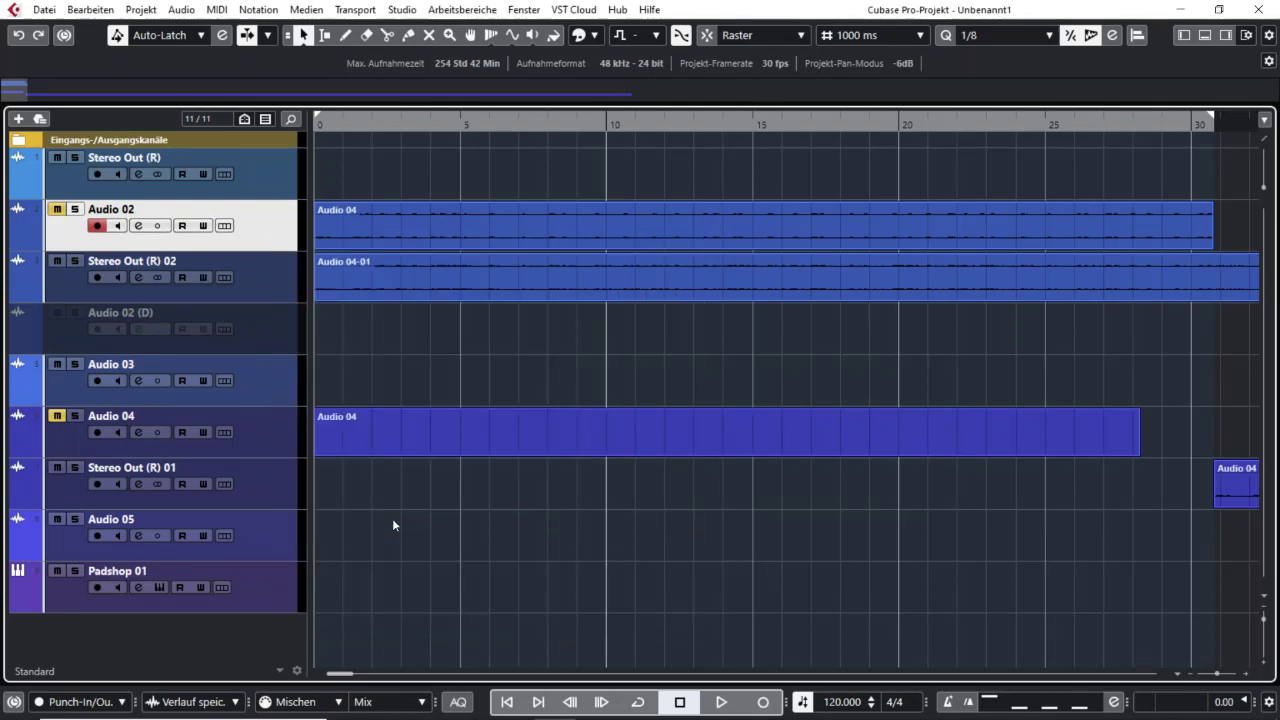
pyautogui.click(448, 209)
pyautogui.click(474, 270)
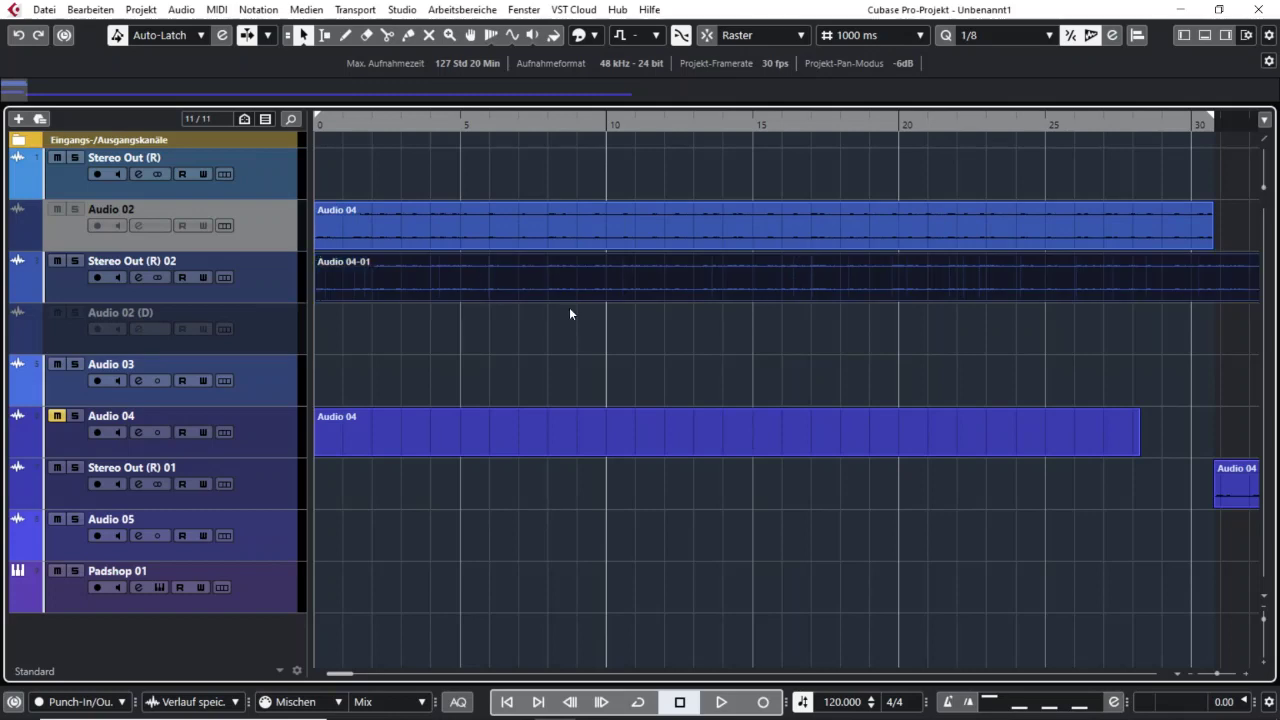
pyautogui.click(198, 287)
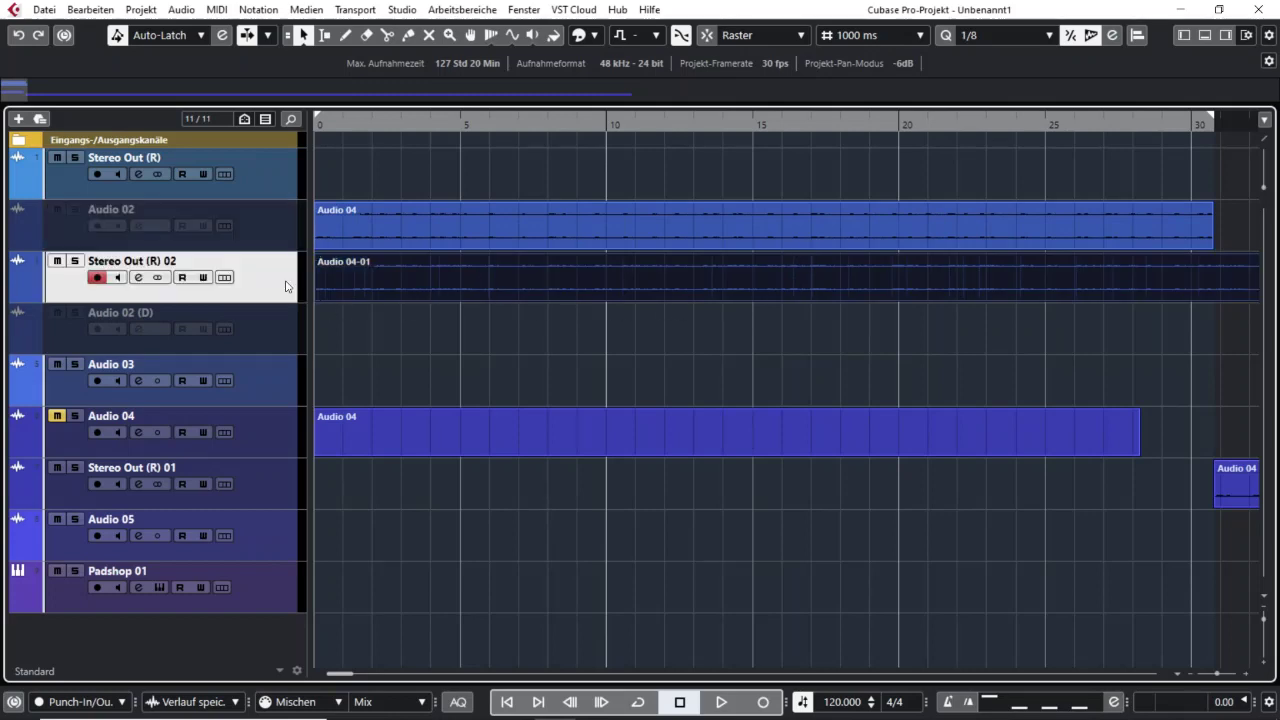
pyautogui.click(139, 279)
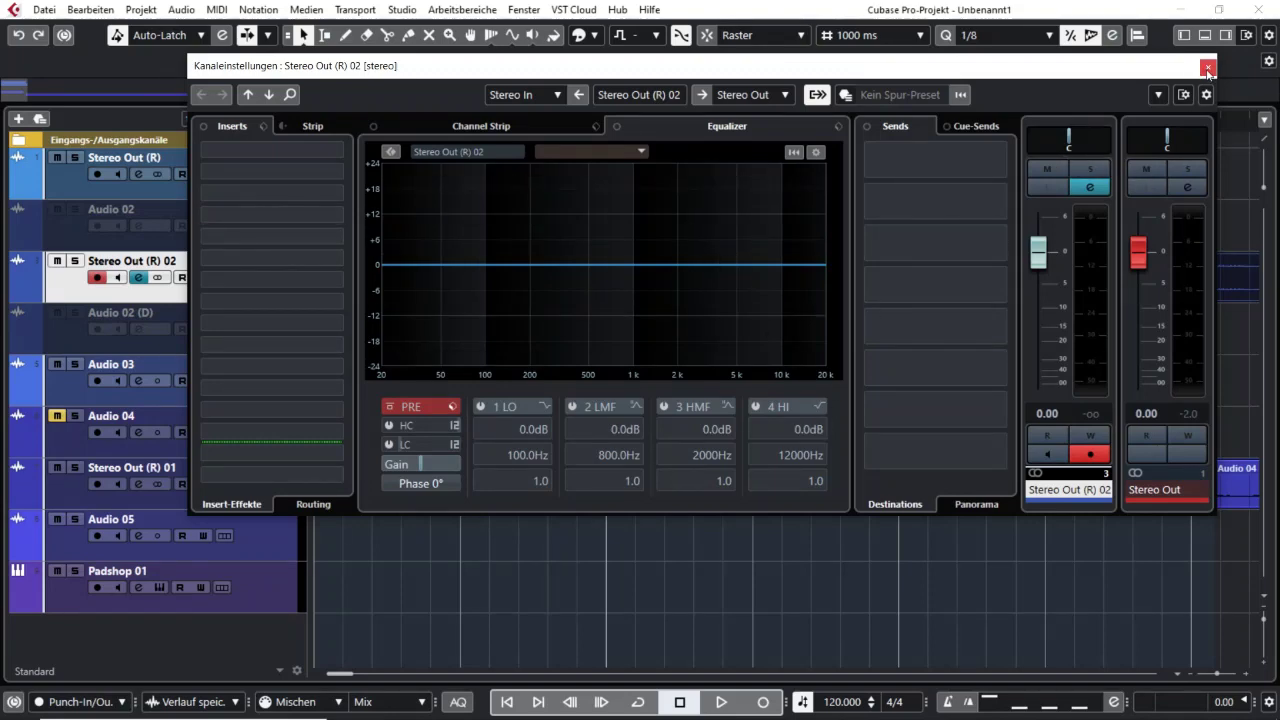
pyautogui.click(1208, 67)
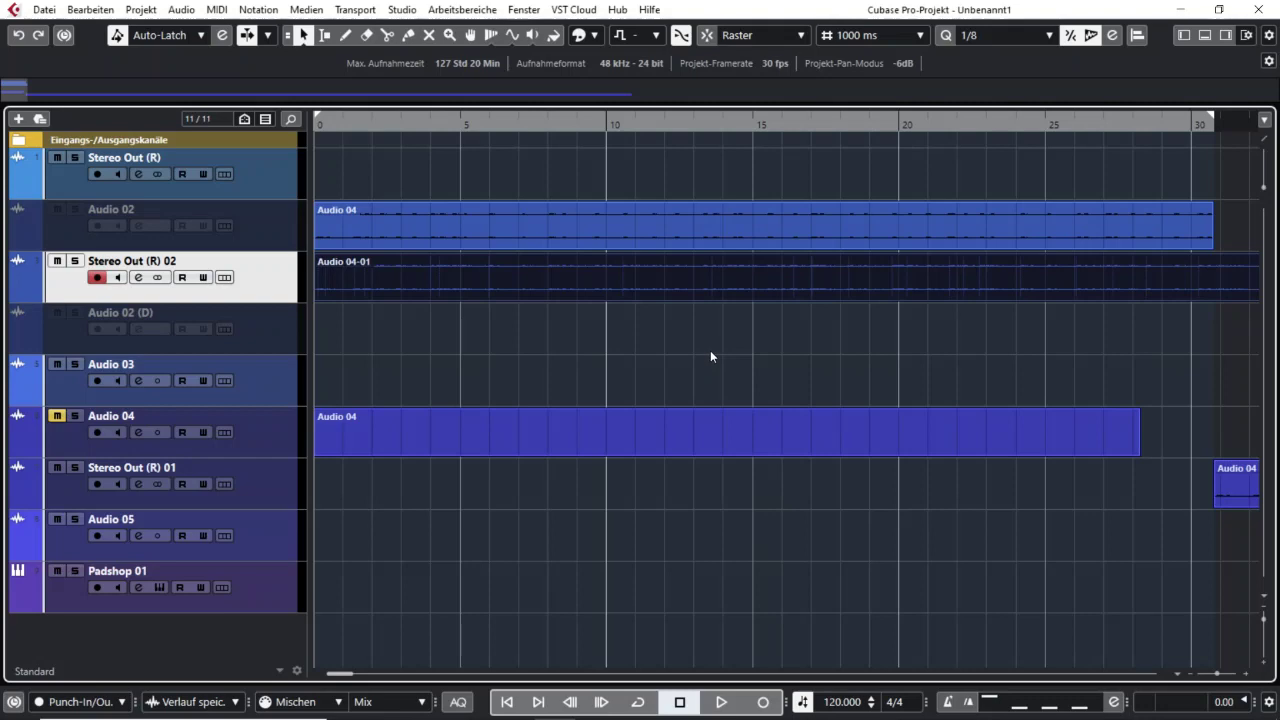
pyautogui.press('g')
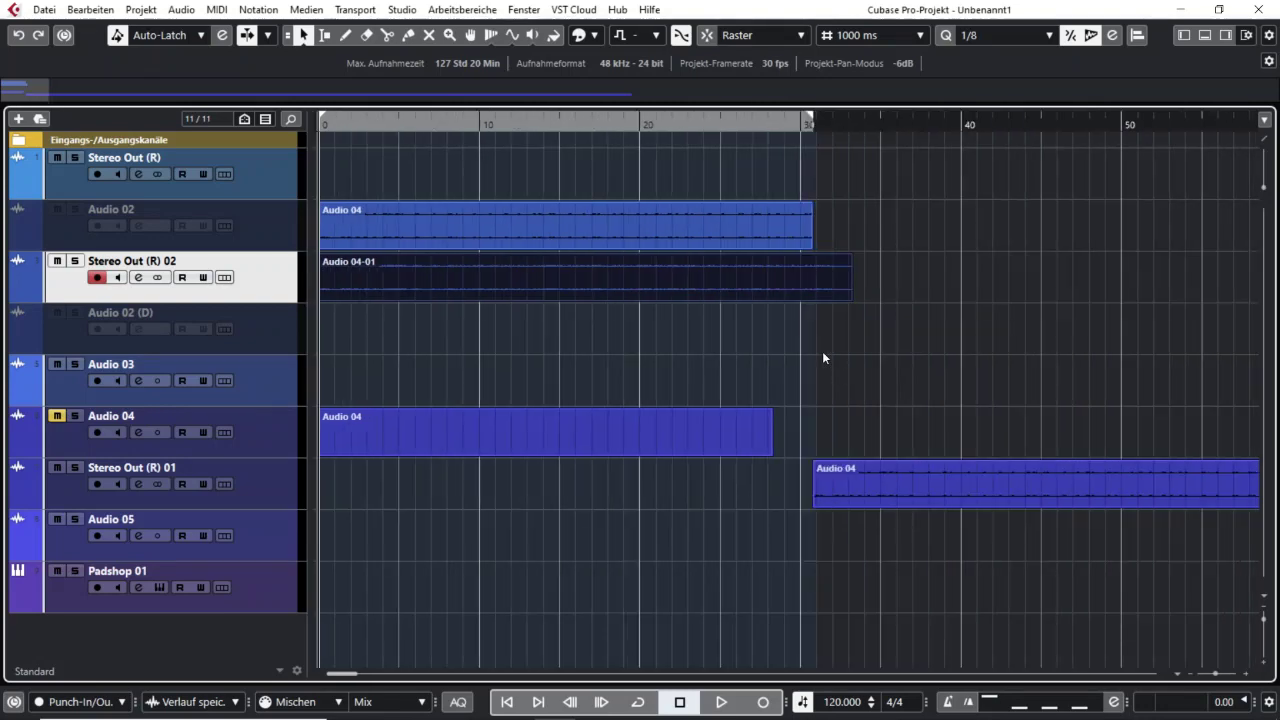
# Select the Padshop 01 track and review its Padshop instrument window from the Inspector.
pyautogui.click(1183, 35)
pyautogui.click(308, 605)
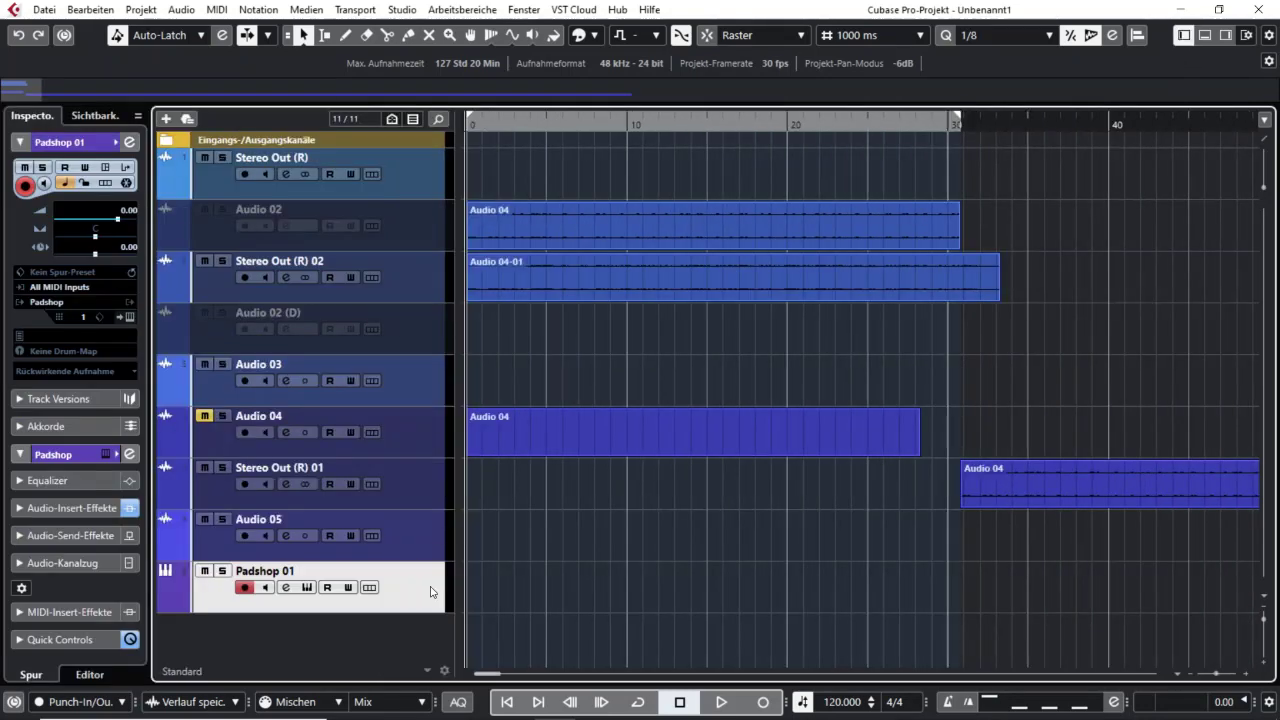
pyautogui.click(307, 588)
pyautogui.moveTo(782, 158); pyautogui.dragTo(834, 52)
pyautogui.click(307, 587)
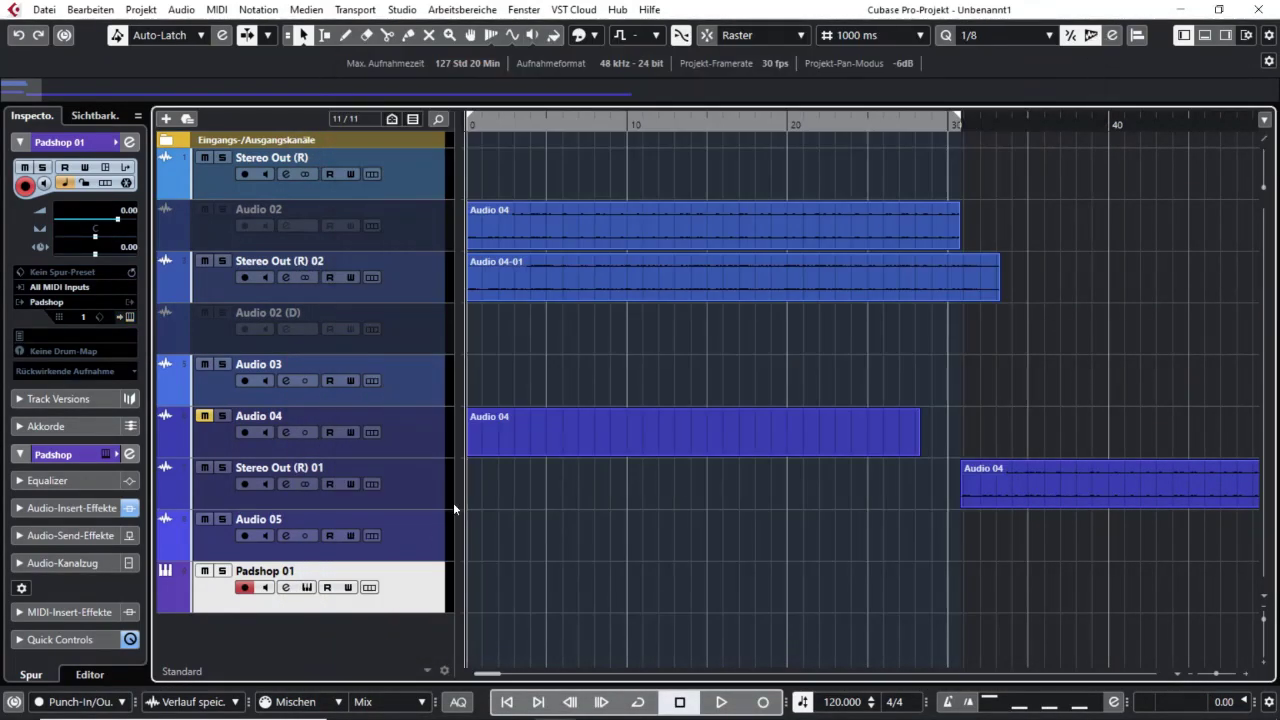
# Check Padshop 01's channel settings, then create an empty MIDI part spanning bars 0 to 30.
pyautogui.click(285, 587)
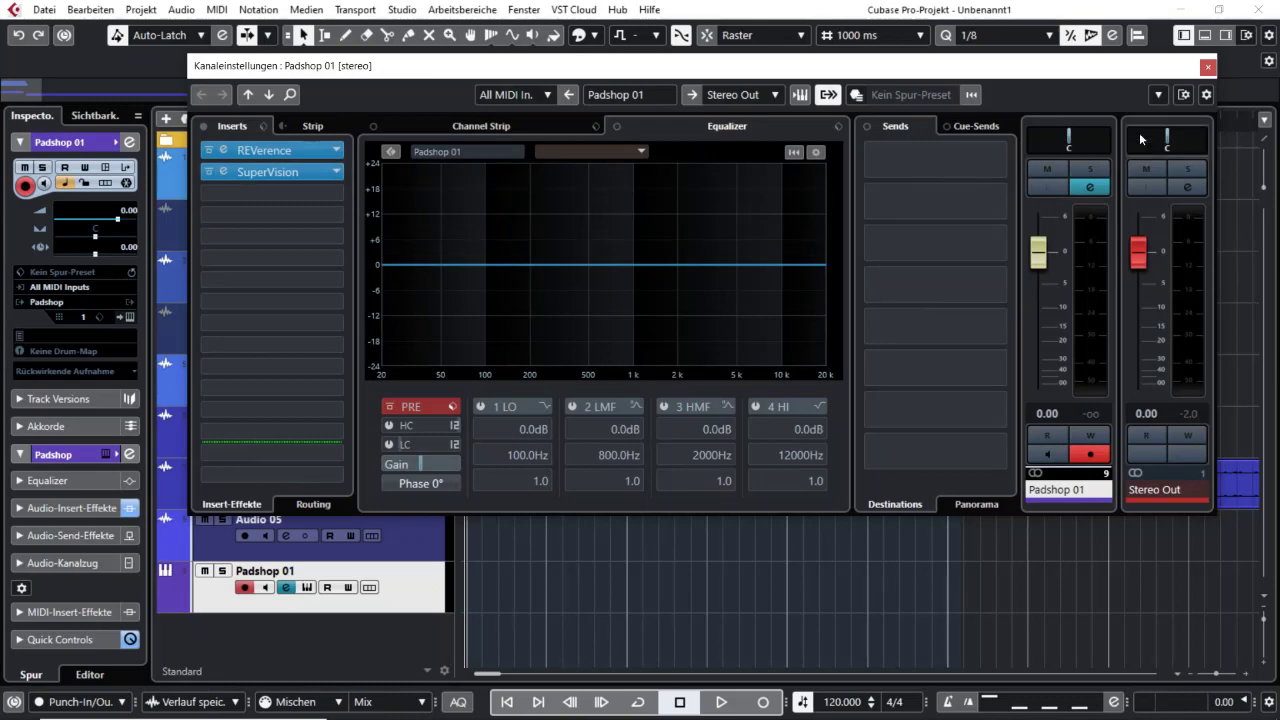
pyautogui.click(1208, 67)
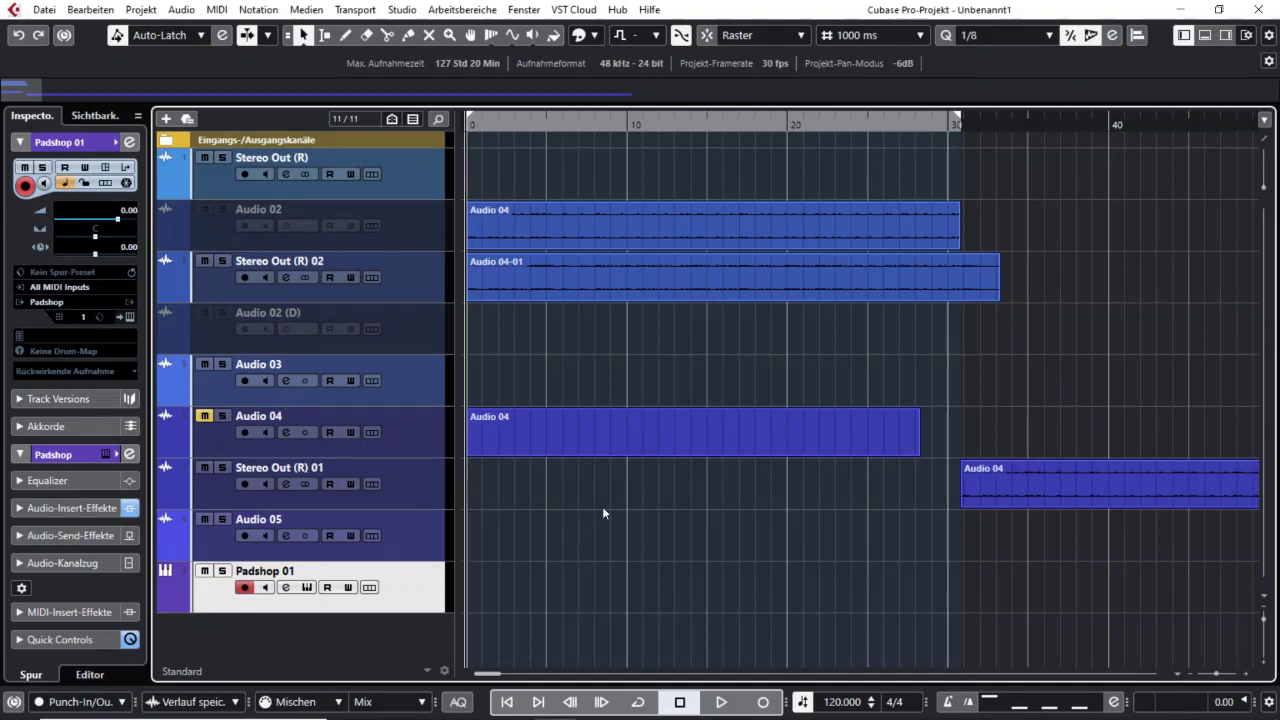
pyautogui.click(704, 286)
pyautogui.doubleClick(606, 595)
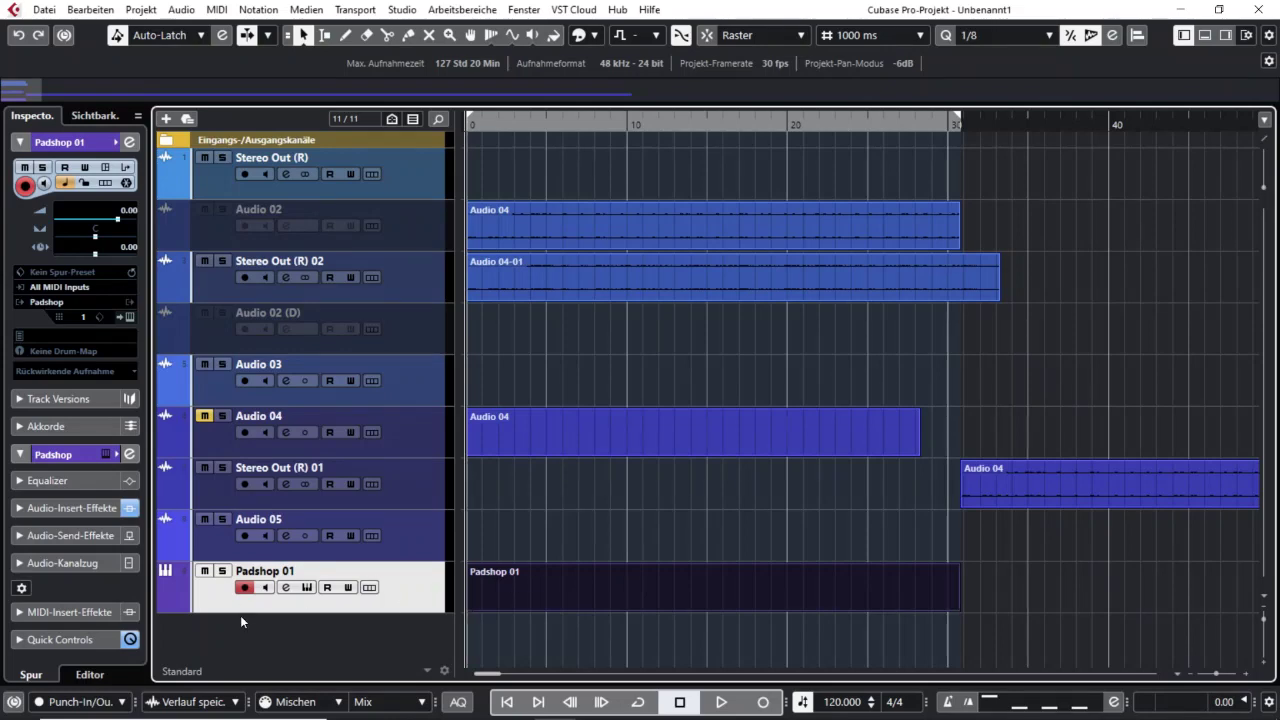
# Preview the Padshop editor, then bring up the instrument Freeze options for Padshop 01.
pyautogui.click(304, 587)
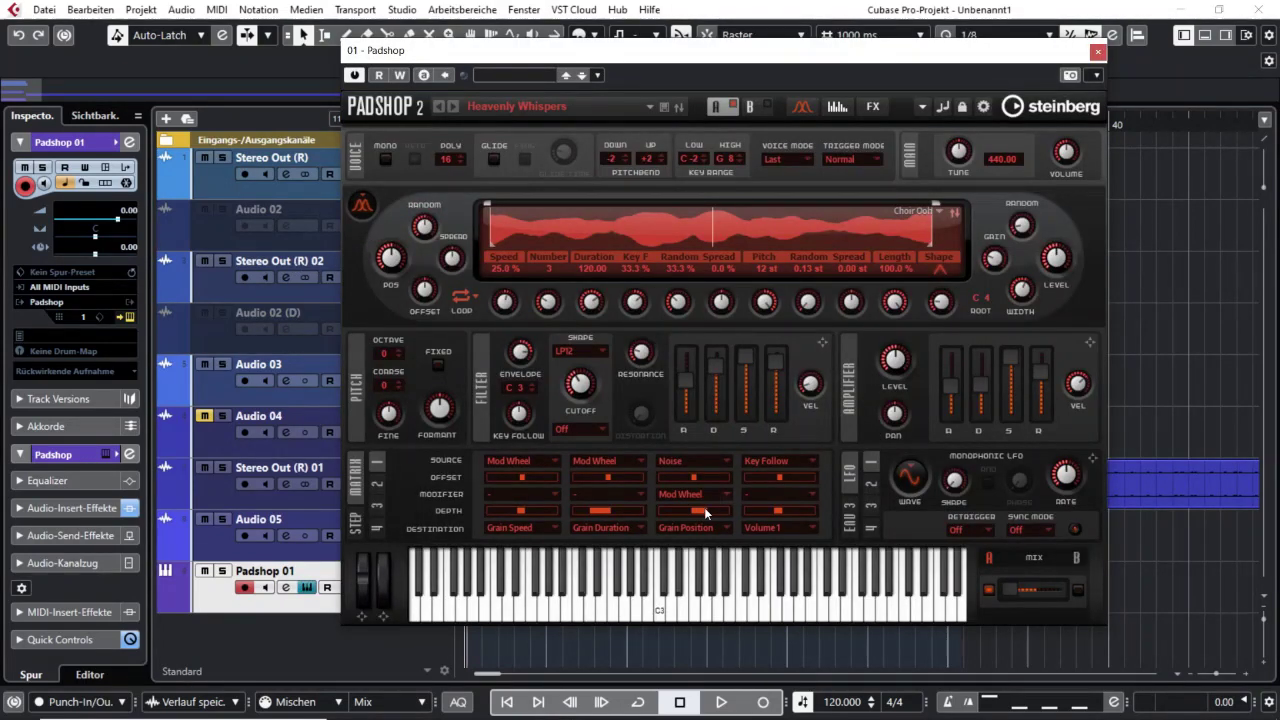
pyautogui.click(1098, 52)
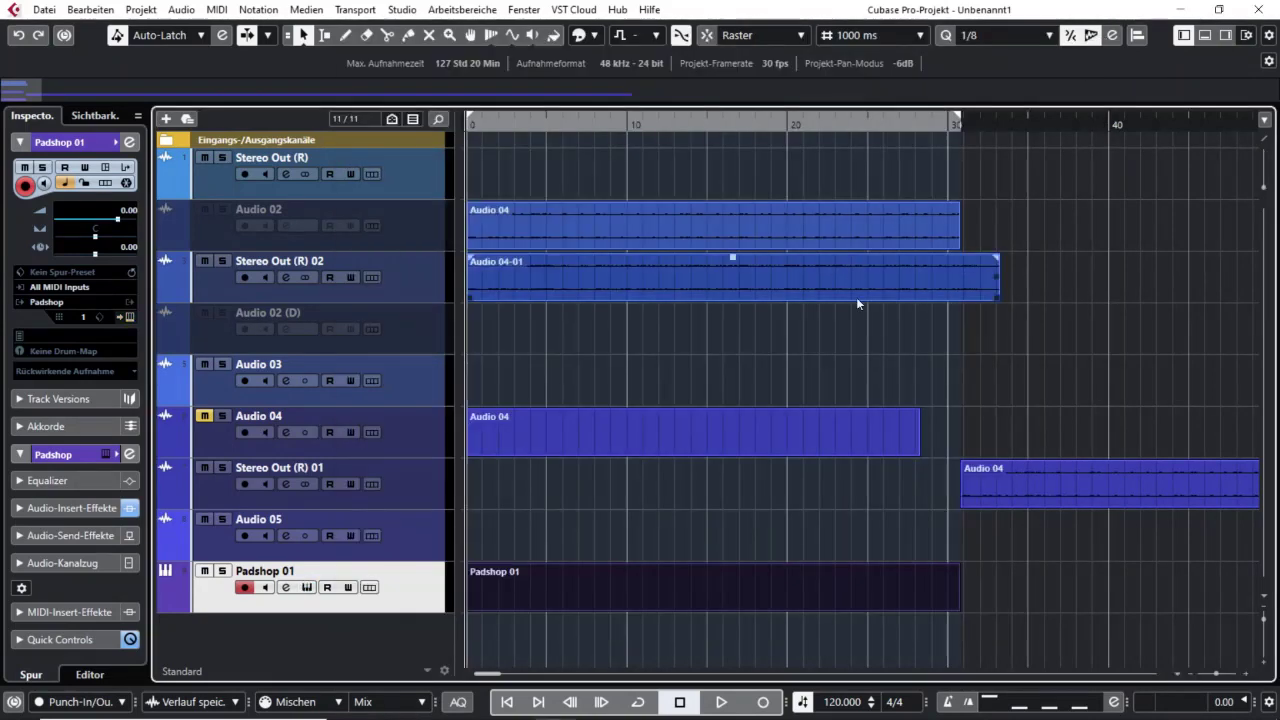
pyautogui.click(127, 184)
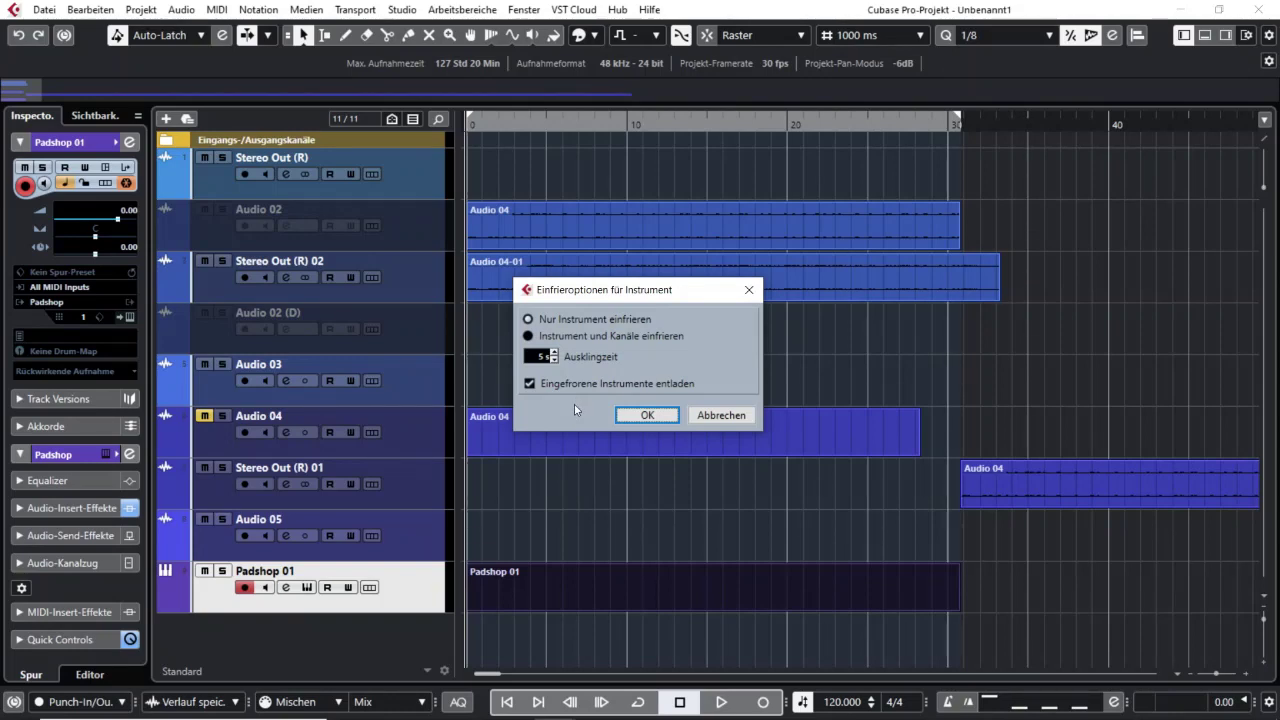
# Freeze Padshop 01, lower its level to -0.52 dB, adjust its pan, and open the MixConsole.
pyautogui.click(646, 414)
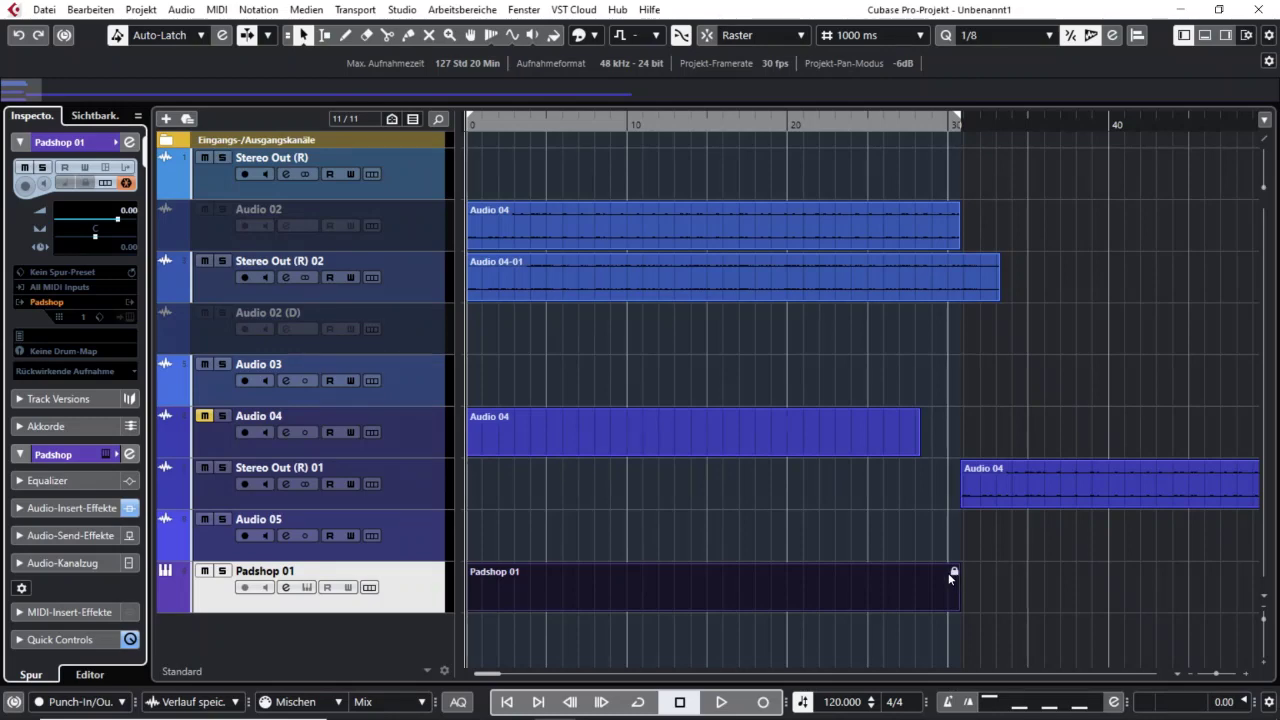
pyautogui.click(286, 588)
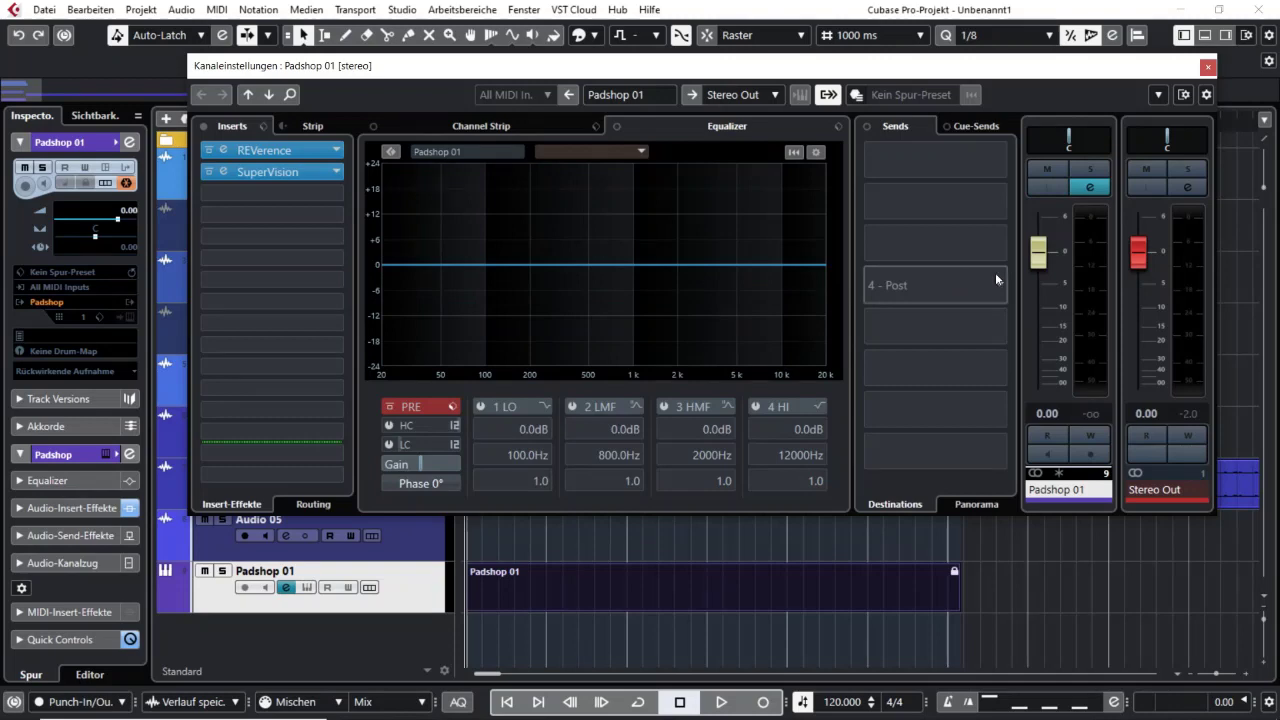
pyautogui.moveTo(1038, 251)
pyautogui.mouseDown()
pyautogui.moveTo(1038, 268)
pyautogui.moveTo(1038, 256)
pyautogui.mouseUp()
pyautogui.moveTo(1068, 140); pyautogui.dragTo(1040, 140)
pyautogui.click(1208, 67)
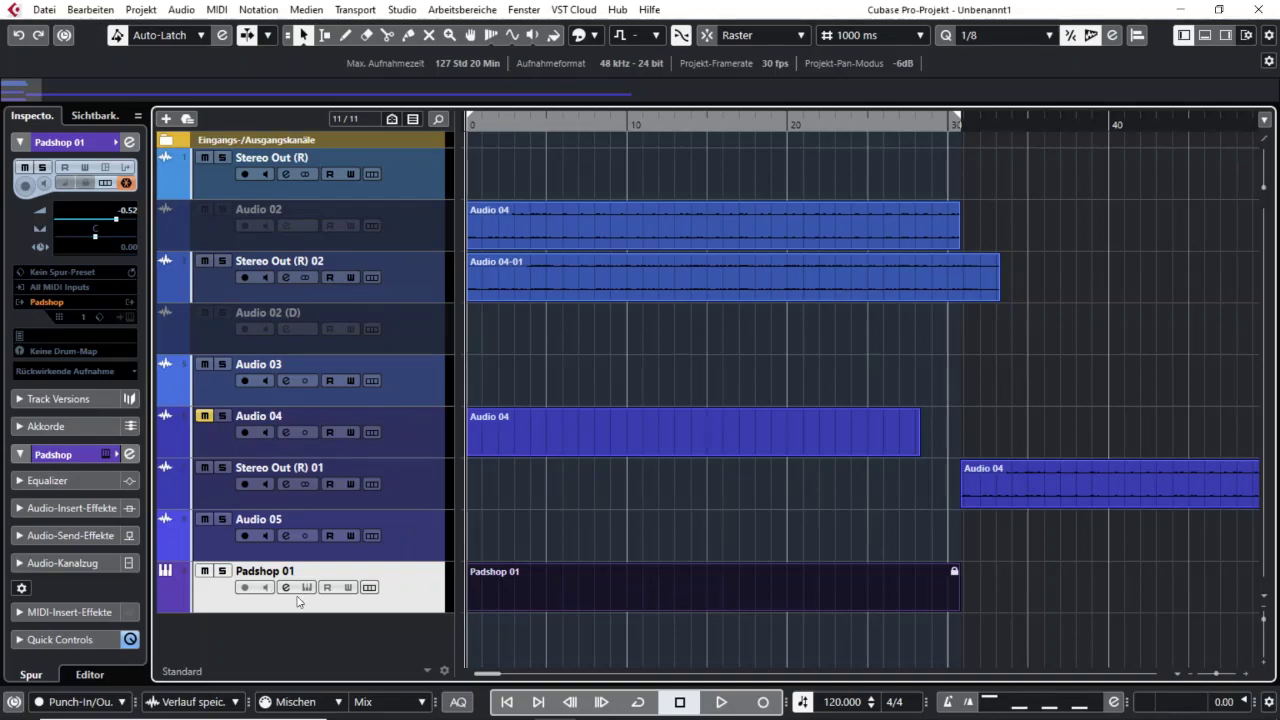
pyautogui.press('F3')
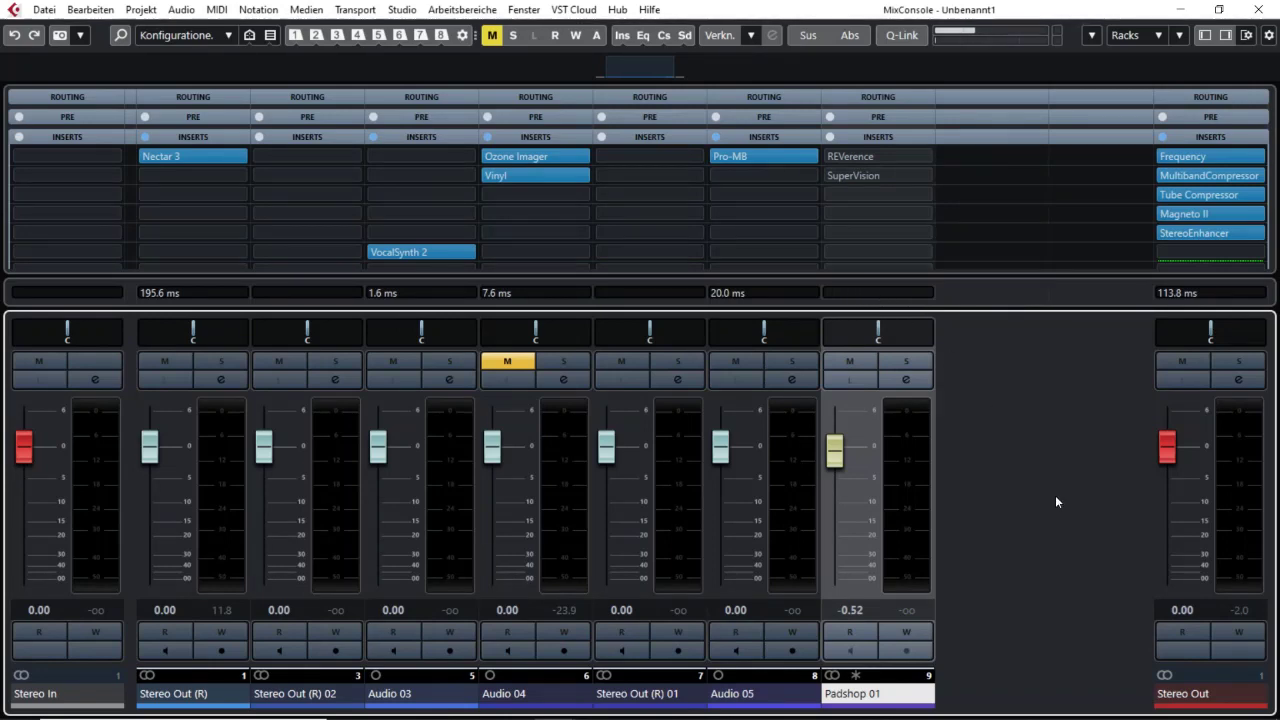
# Close the MixConsole with F3 to return to the project's track list.
pyautogui.press('F3')
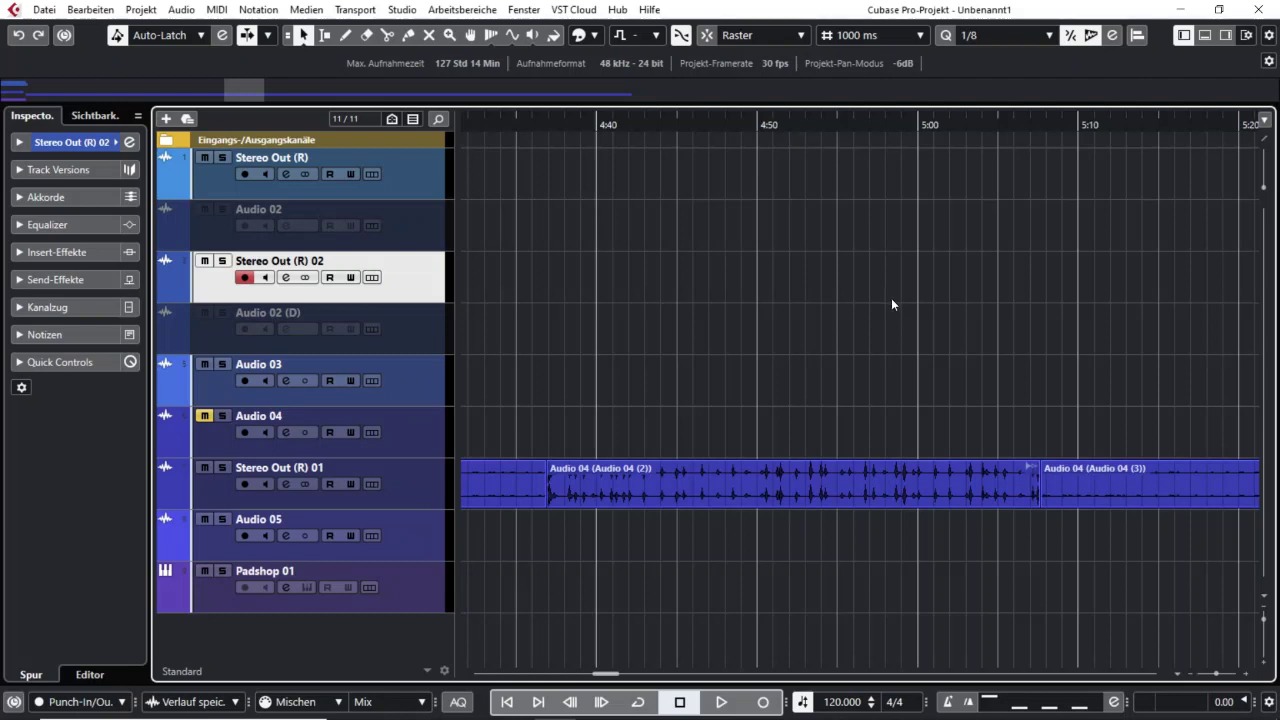